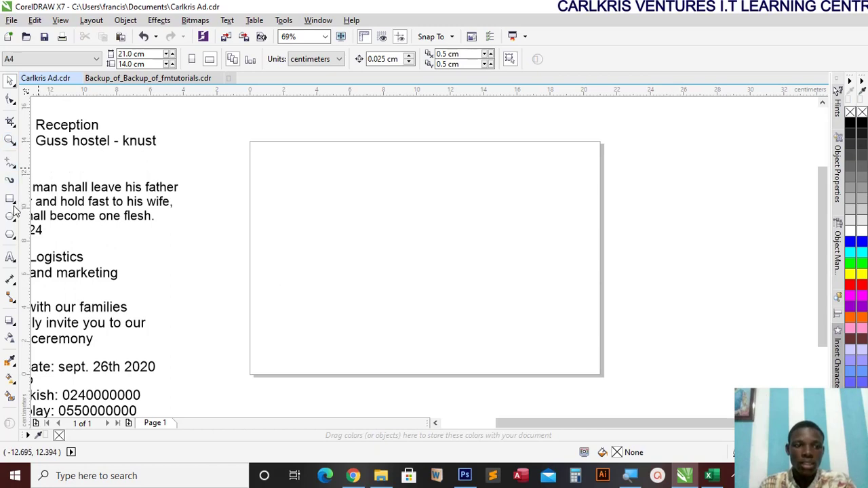
# Draw a tall rectangle about 7 cm wide and 12.7 cm high on the left half of the page.
pyautogui.click(9, 200)
pyautogui.moveTo(292, 149)
pyautogui.mouseDown()
pyautogui.moveTo(376, 318)
pyautogui.moveTo(411, 363)
pyautogui.mouseUp()
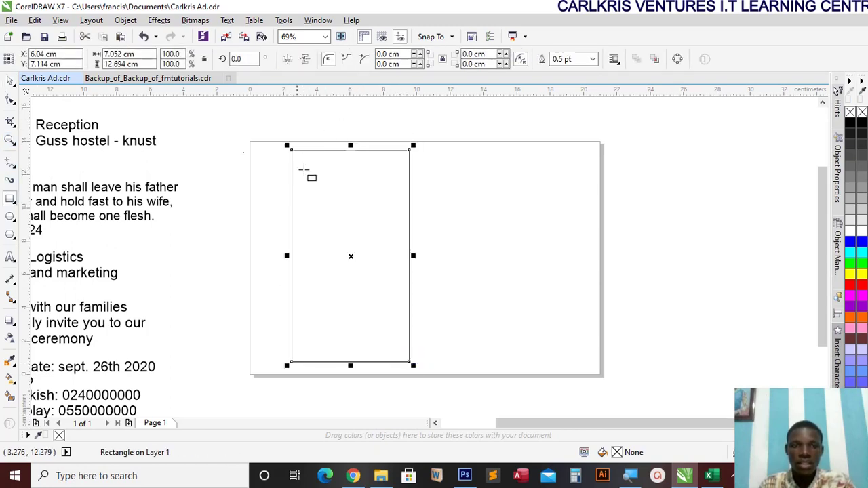
pyautogui.click(10, 81)
pyautogui.click(471, 161)
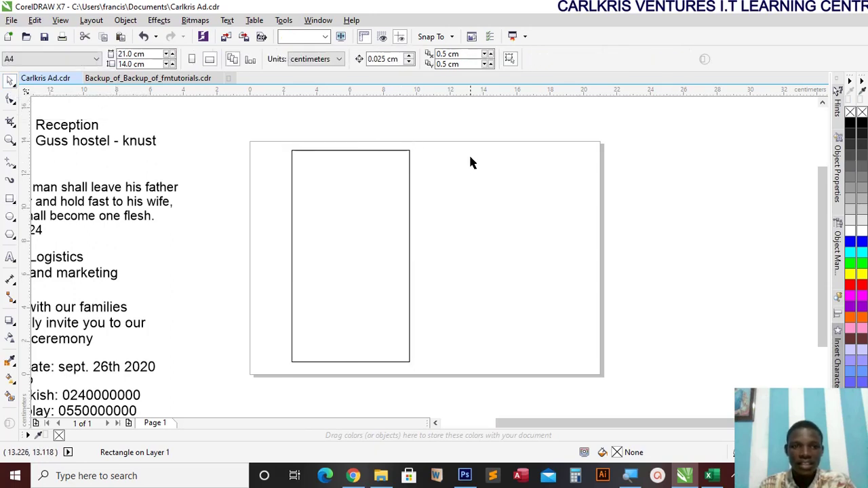
# Keep the document units in centimeters and resize the rectangle to 8 cm wide by 14 cm high.
pyautogui.click(305, 63)
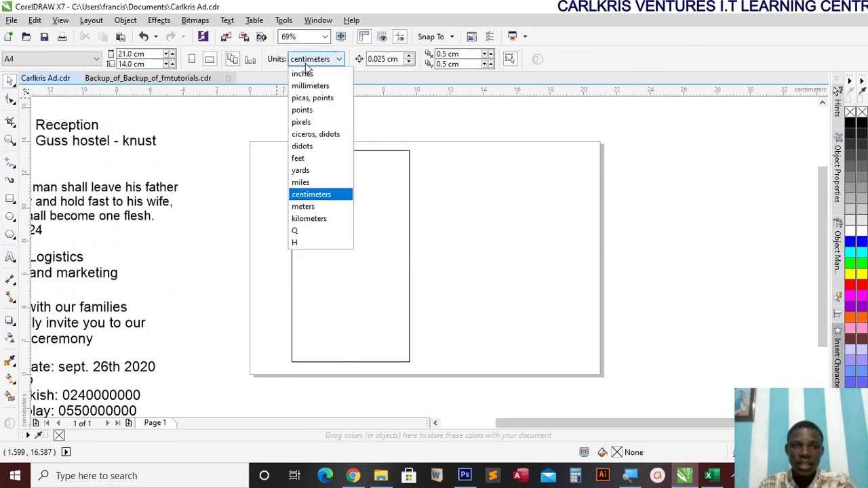
pyautogui.click(314, 197)
pyautogui.click(316, 155)
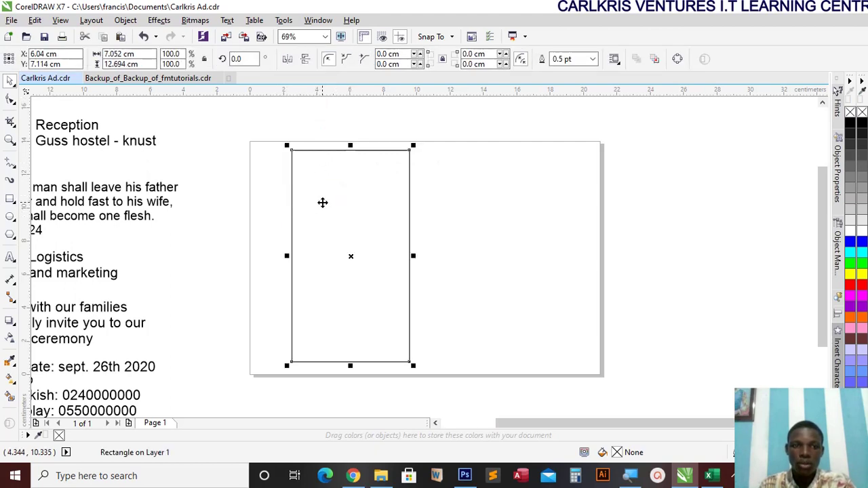
pyautogui.moveTo(105, 59); pyautogui.dragTo(71, 54)
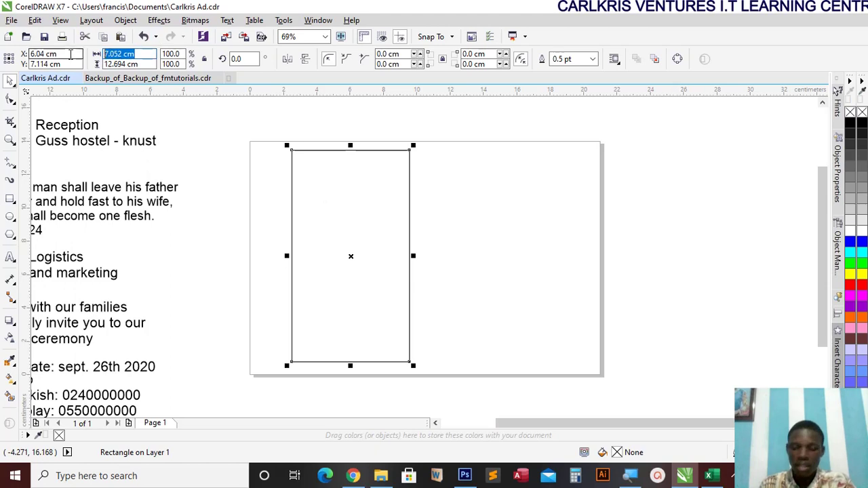
pyautogui.press('Home')
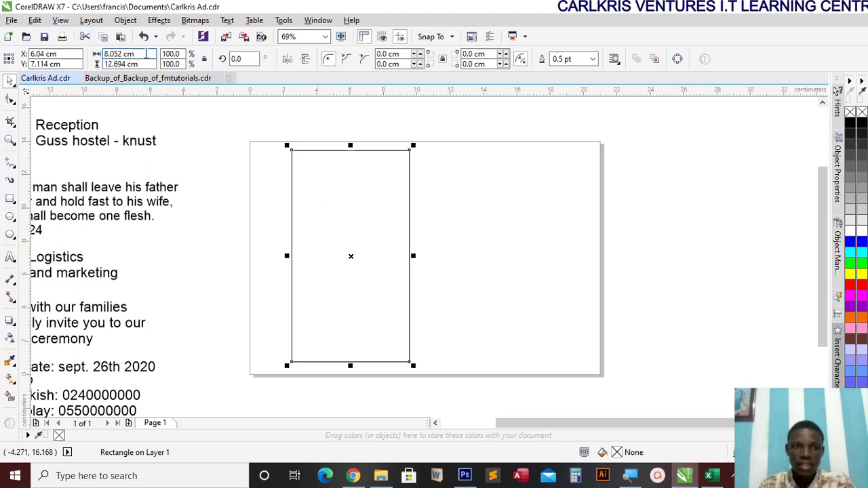
pyautogui.moveTo(146, 54); pyautogui.dragTo(72, 52)
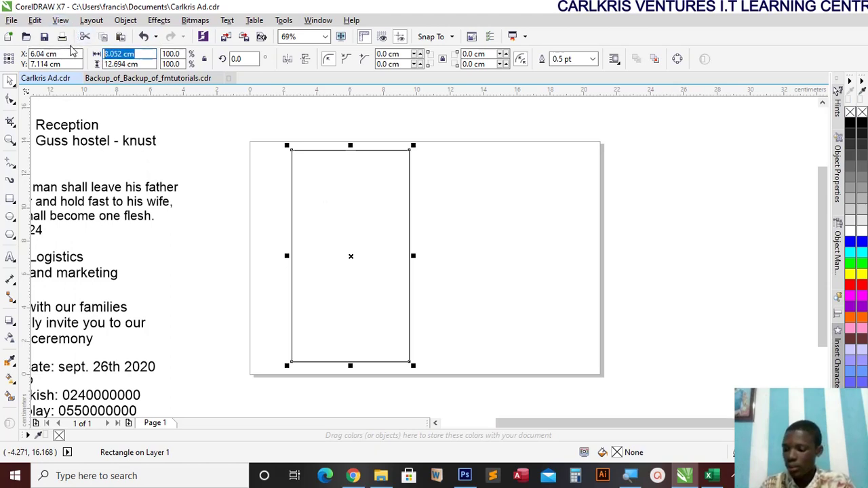
pyautogui.press('Tab')
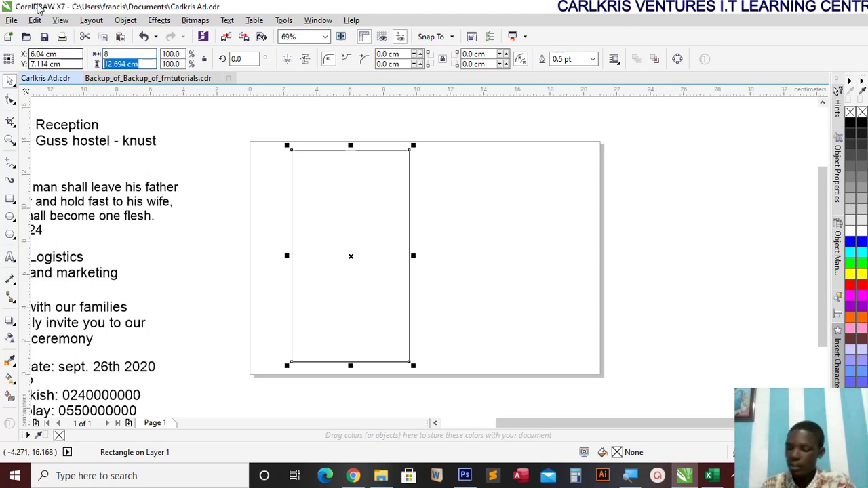
pyautogui.write('14')
pyautogui.press('Return')
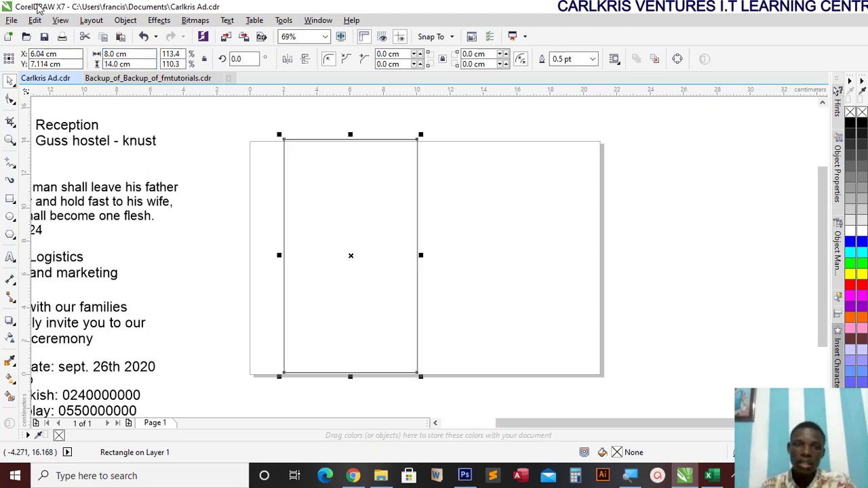
pyautogui.click(228, 212)
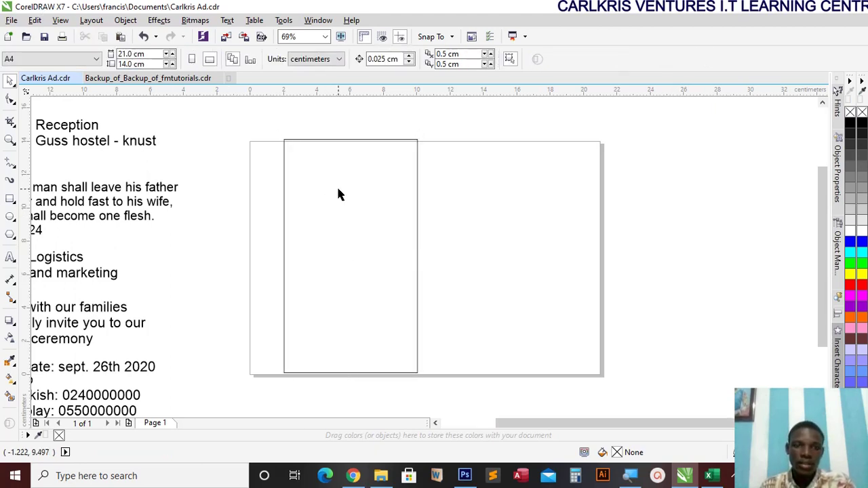
# Nudge the rectangle slightly downward so it lines up with the page's upper and lower edges.
pyautogui.click(338, 192)
pyautogui.press('Down')
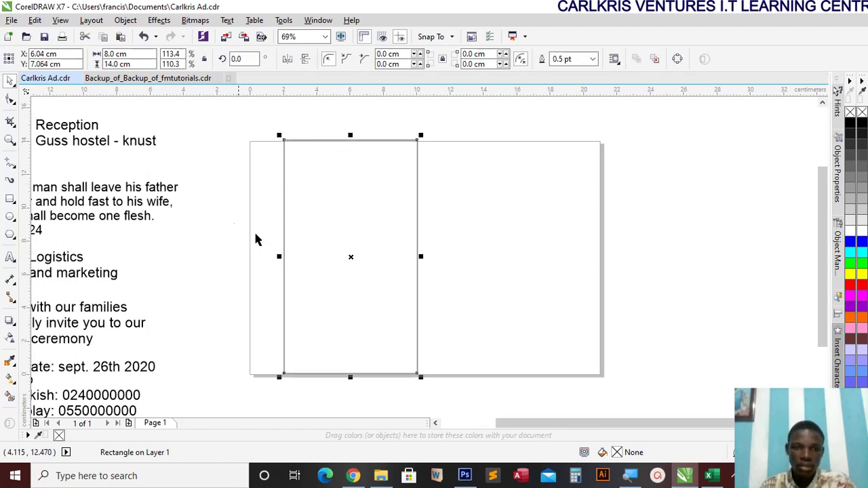
pyautogui.click(534, 192)
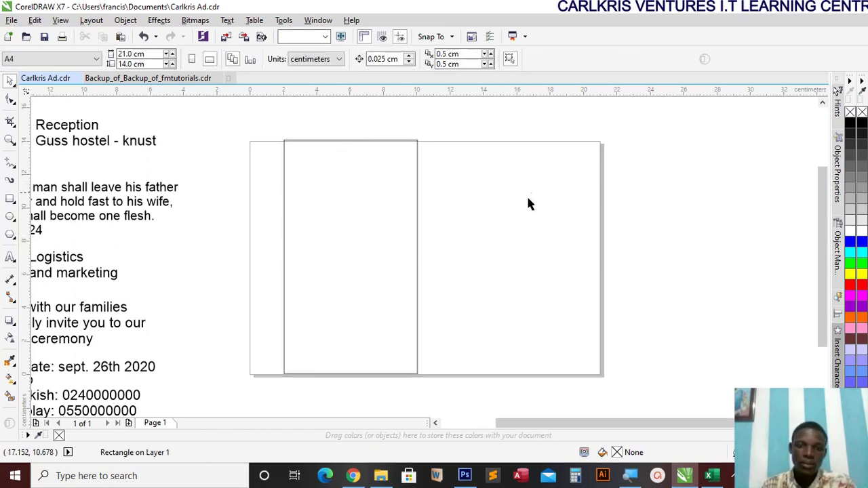
# Switch to Chrome and search Google Images for "wedding templates".
pyautogui.click(354, 475)
pyautogui.scroll(15, 314, 212)
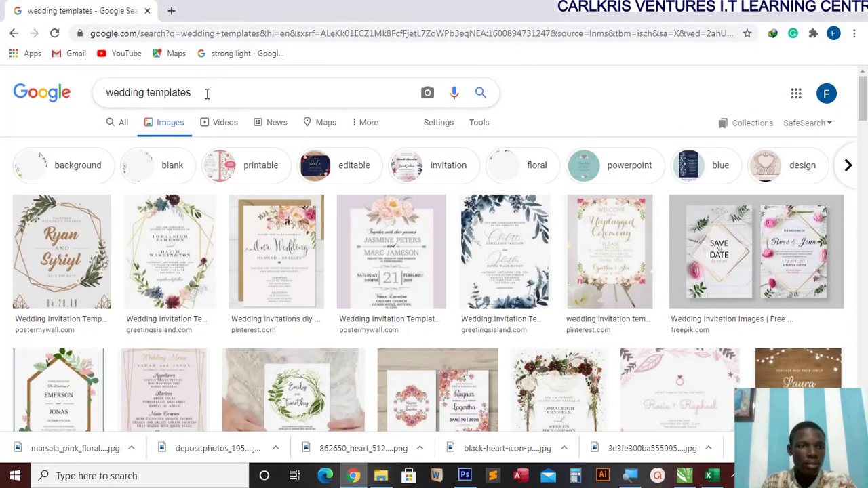
pyautogui.moveTo(207, 93); pyautogui.dragTo(100, 92)
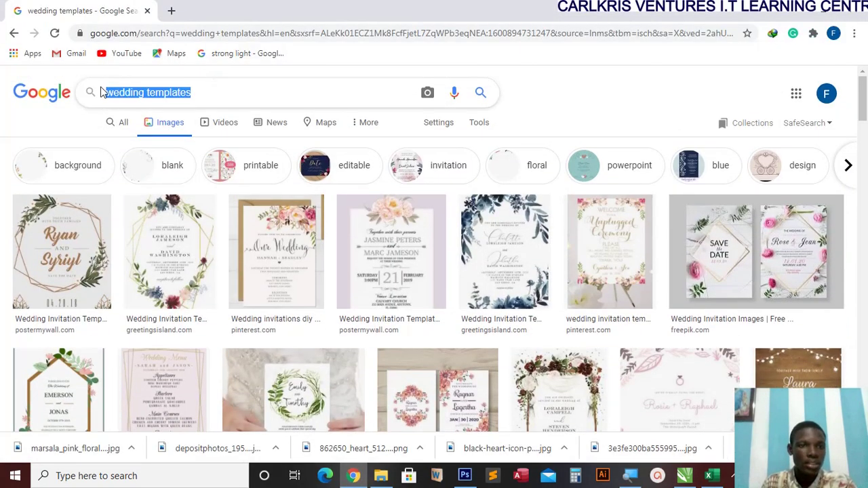
pyautogui.press('BackSpace')
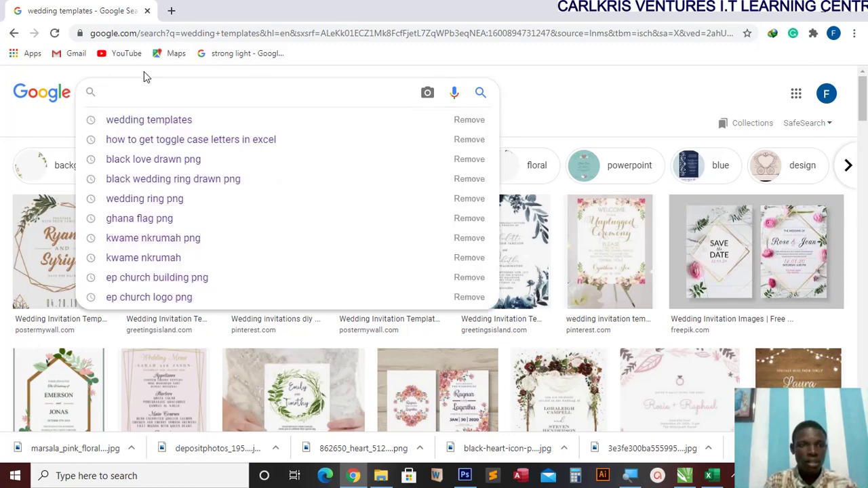
pyautogui.click(168, 122)
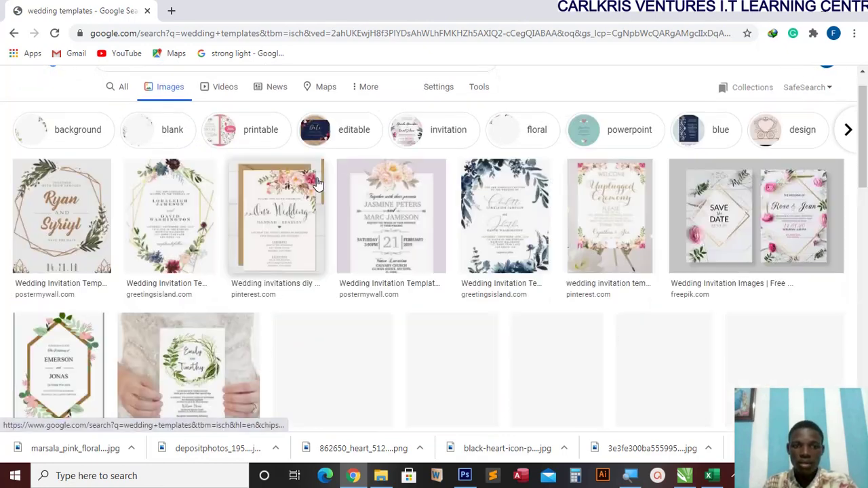
# Browse the wedding template results, preview the greenery invitation from depositphotos.com, and look through its related designs.
pyautogui.scroll(-2, 586, 190)
pyautogui.scroll(-5, 654, 155)
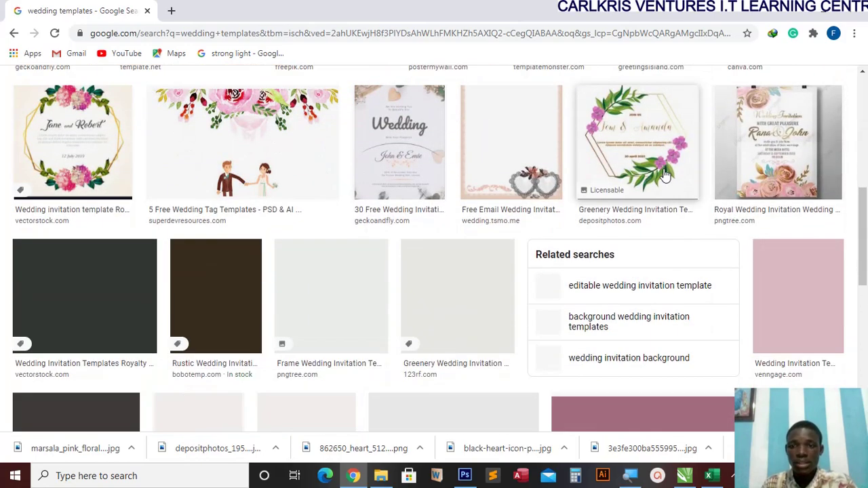
pyautogui.click(664, 171)
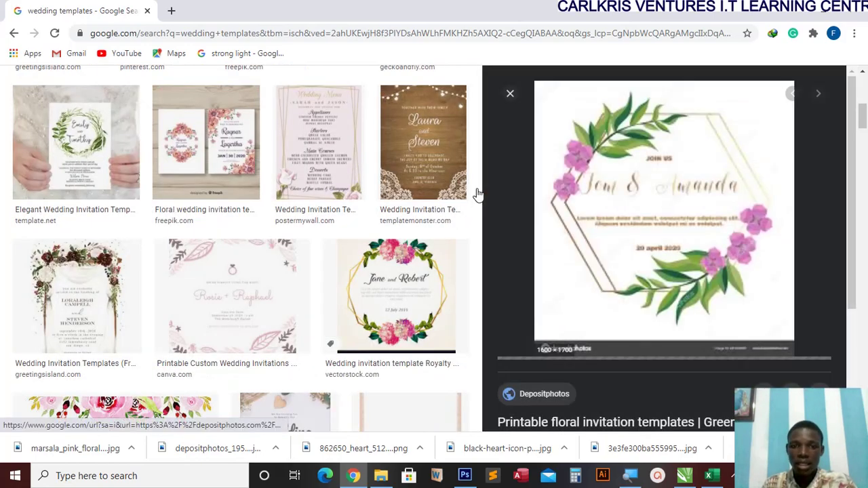
pyautogui.scroll(-4, 507, 193)
pyautogui.scroll(-5, 627, 214)
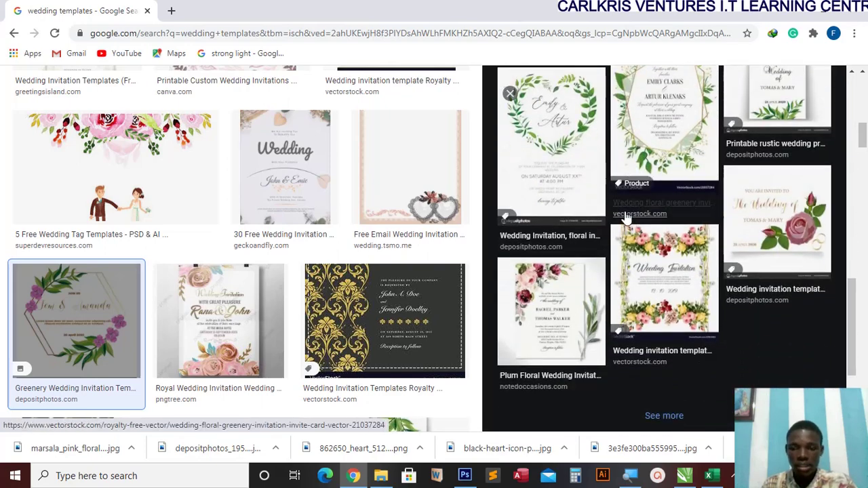
pyautogui.scroll(-3, 625, 218)
pyautogui.scroll(7, 624, 219)
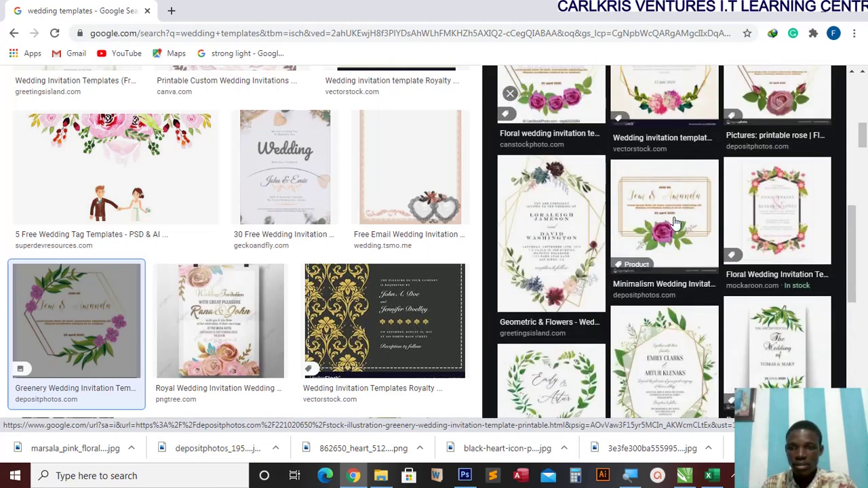
pyautogui.scroll(4, 668, 207)
# Preview the VectorStock floral wedding invitation template and try saving its image to the Pictures folder.
pyautogui.click(664, 229)
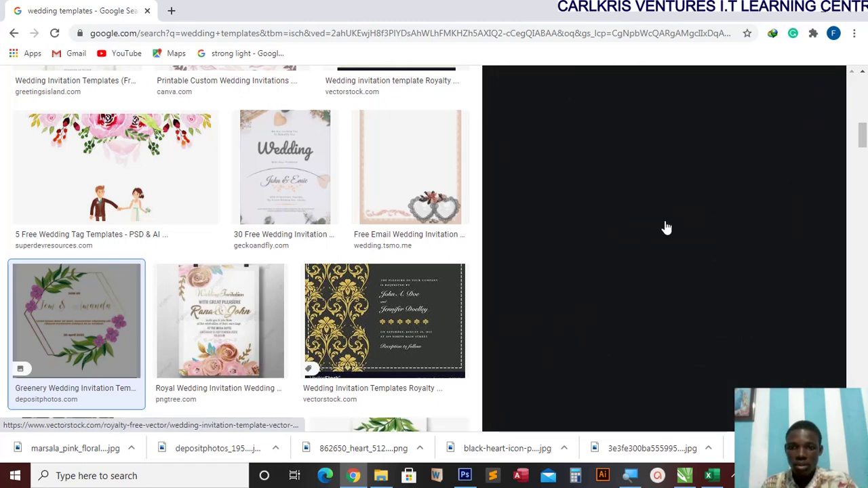
pyautogui.scroll(-3, 640, 221)
pyautogui.scroll(2, 635, 203)
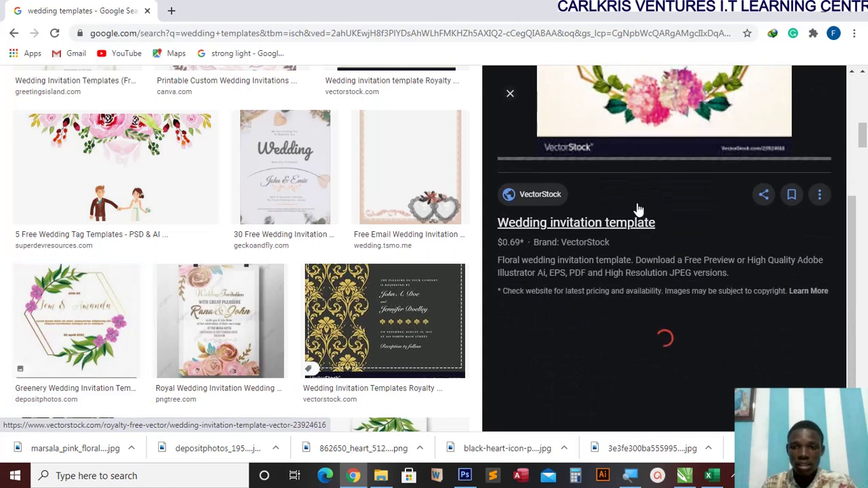
pyautogui.rightClick(634, 148)
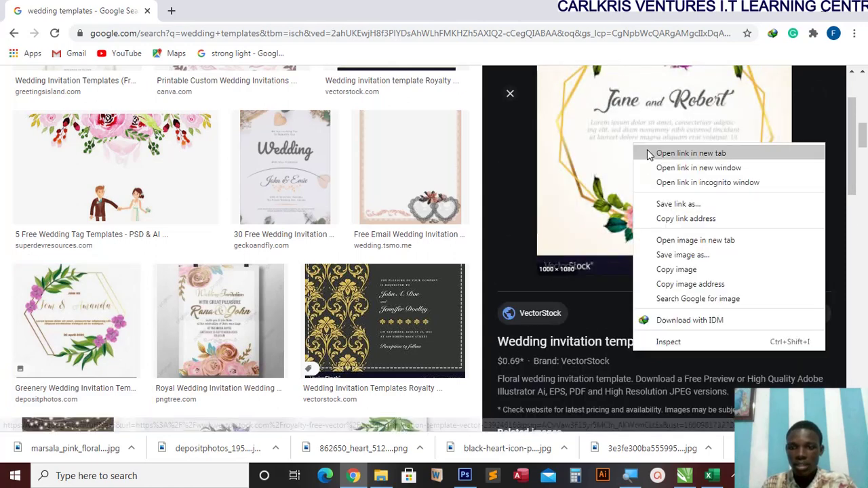
pyautogui.click(688, 255)
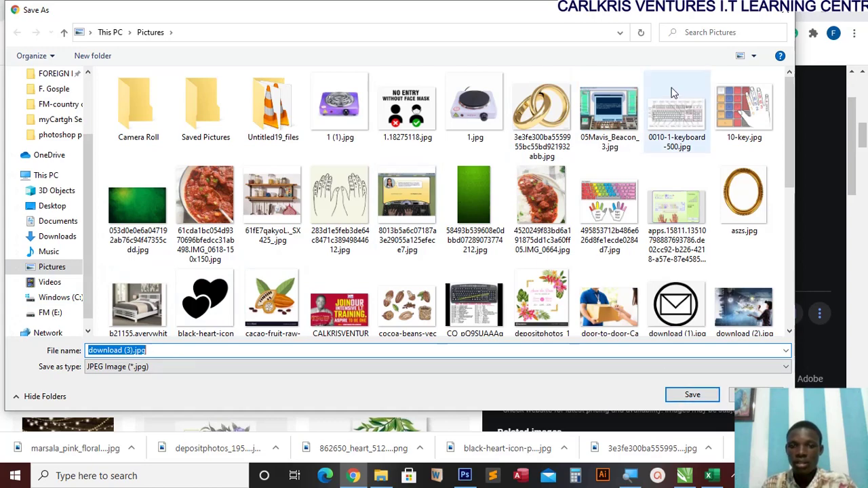
pyautogui.click(784, 11)
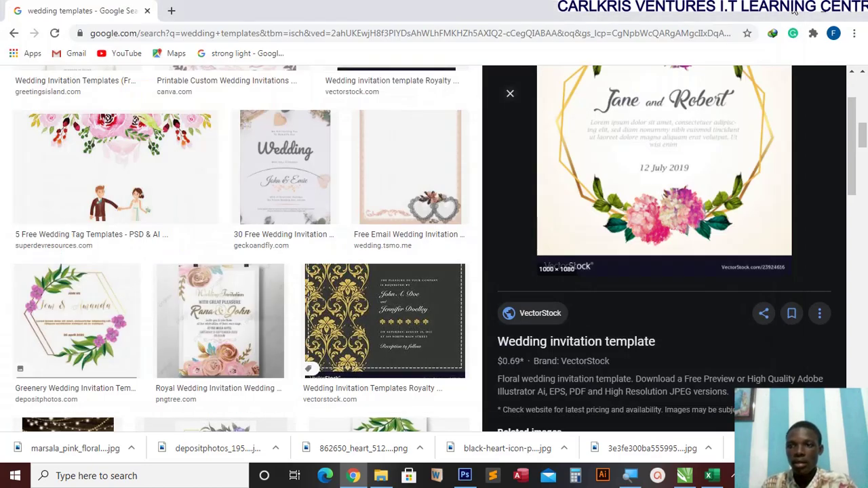
# Place the depositphotos wedding invitation image from File Explorer's Pictures folder onto the page in CorelDRAW, beside the rectangle.
pyautogui.click(790, 11)
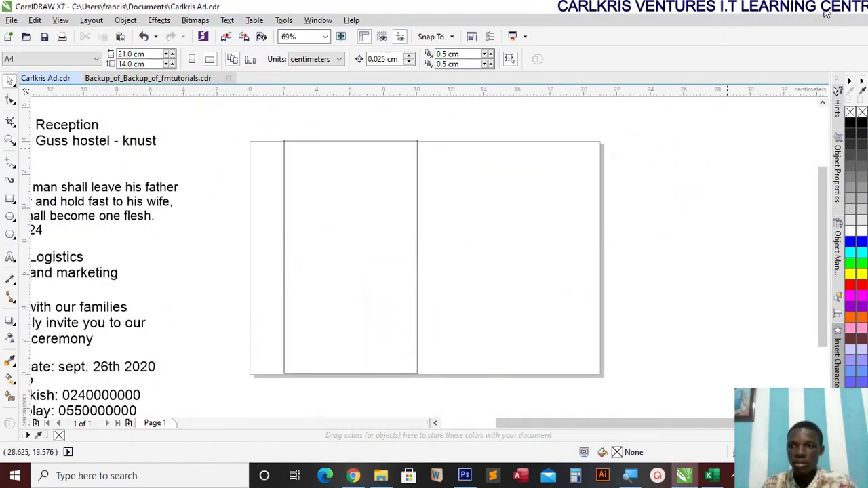
pyautogui.click(826, 13)
pyautogui.click(797, 10)
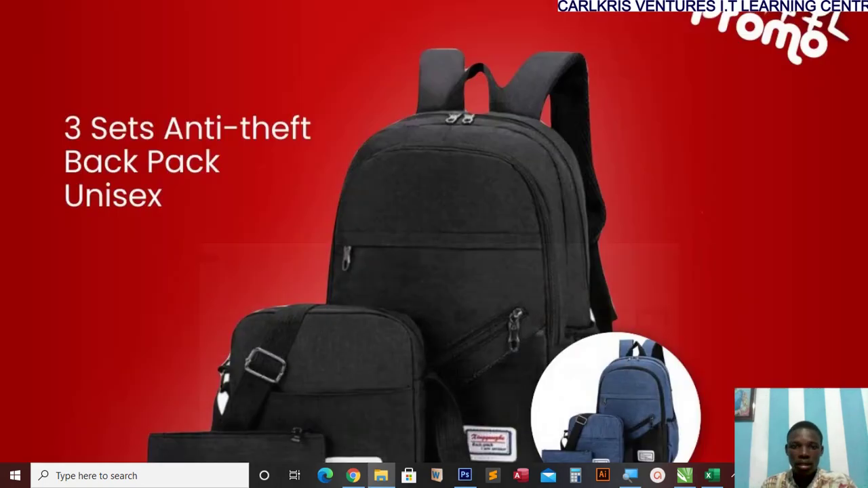
pyautogui.click(381, 476)
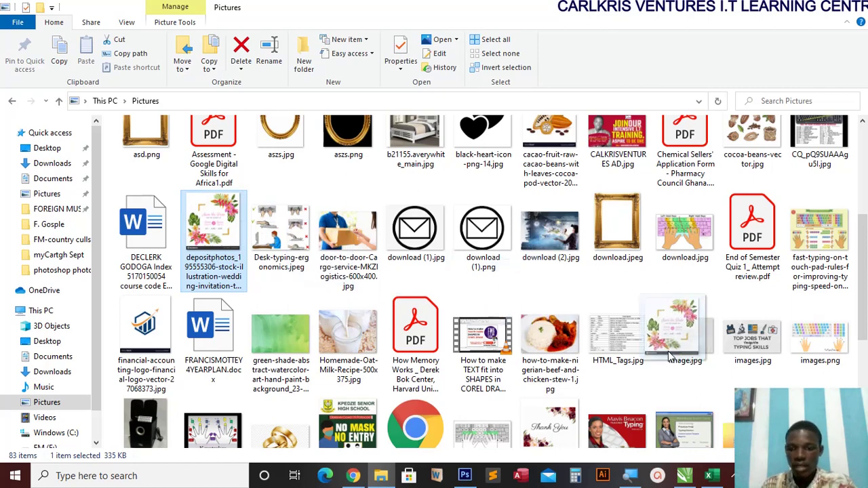
pyautogui.click(686, 474)
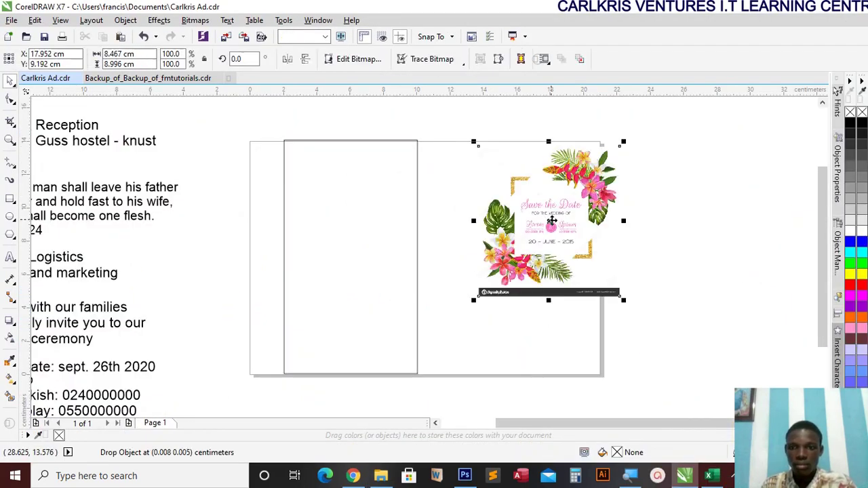
# Lower the top edge of the invitation image with the Shape tool to crop away the upper flowers.
pyautogui.click(10, 99)
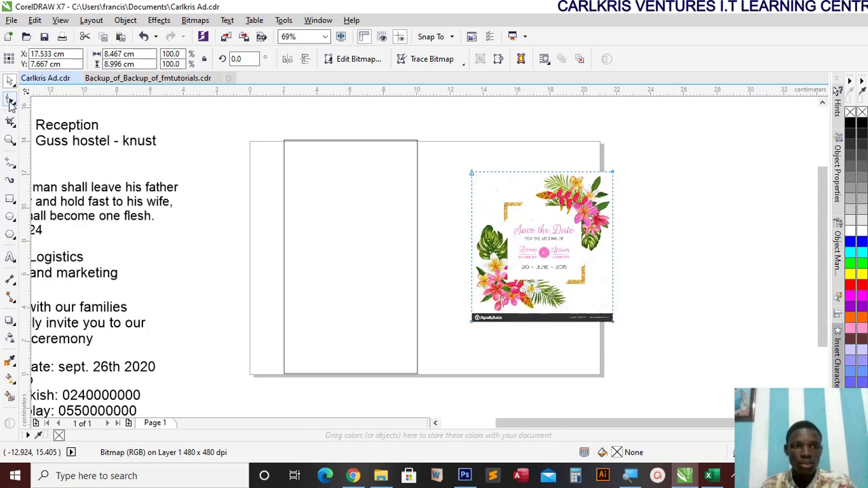
pyautogui.scroll(2, 611, 184)
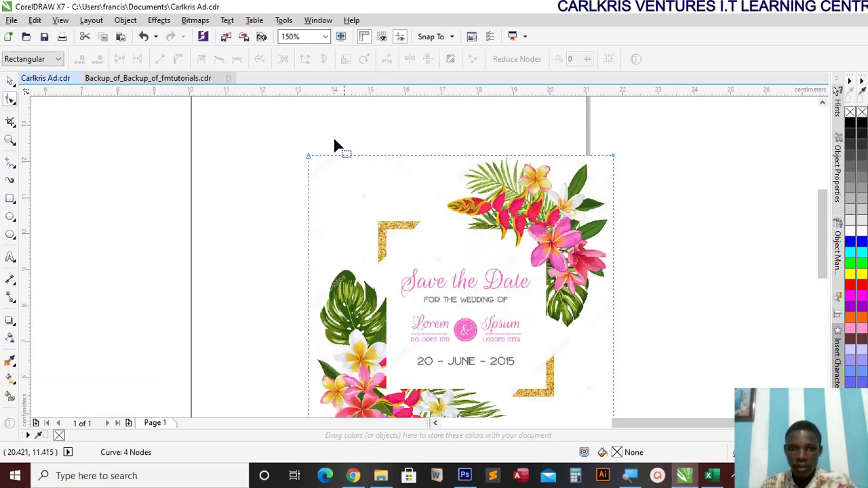
pyautogui.scroll(-2, 368, 328)
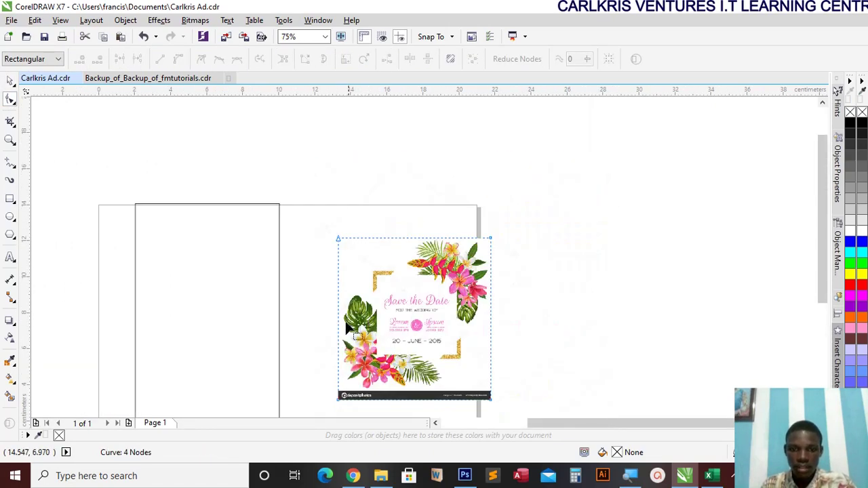
pyautogui.scroll(2, 385, 277)
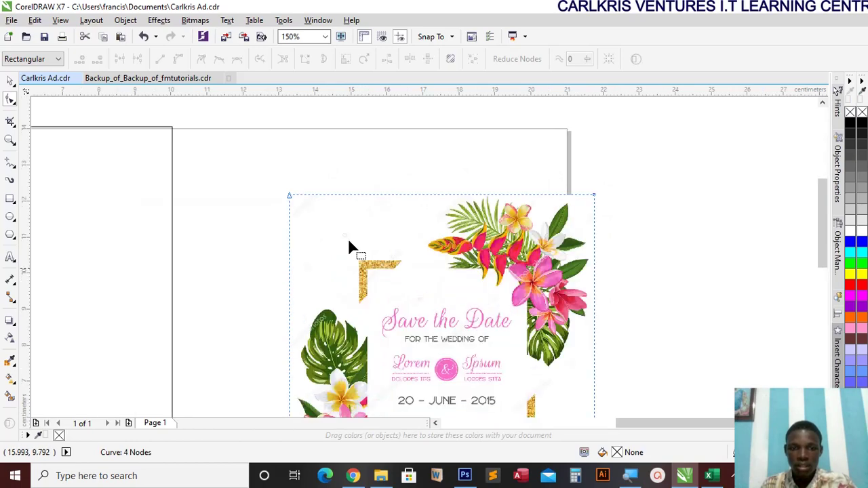
pyautogui.moveTo(273, 181)
pyautogui.mouseDown()
pyautogui.moveTo(644, 267)
pyautogui.moveTo(600, 203)
pyautogui.mouseUp()
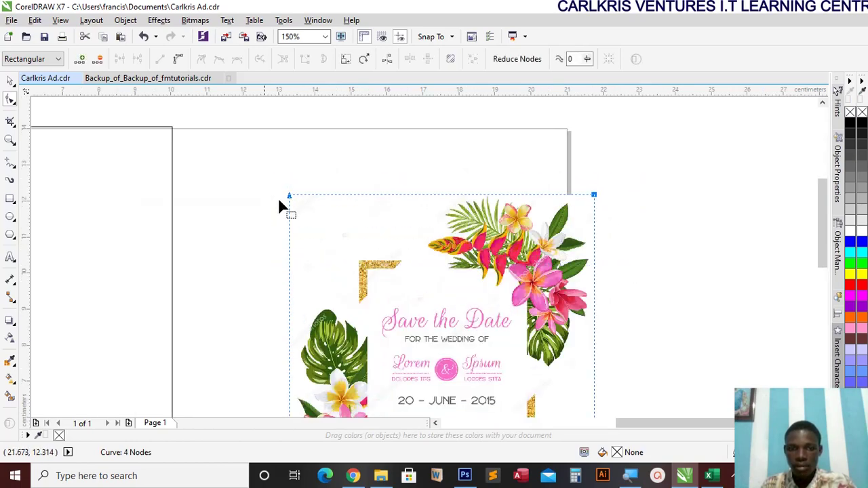
pyautogui.moveTo(243, 174); pyautogui.dragTo(679, 246)
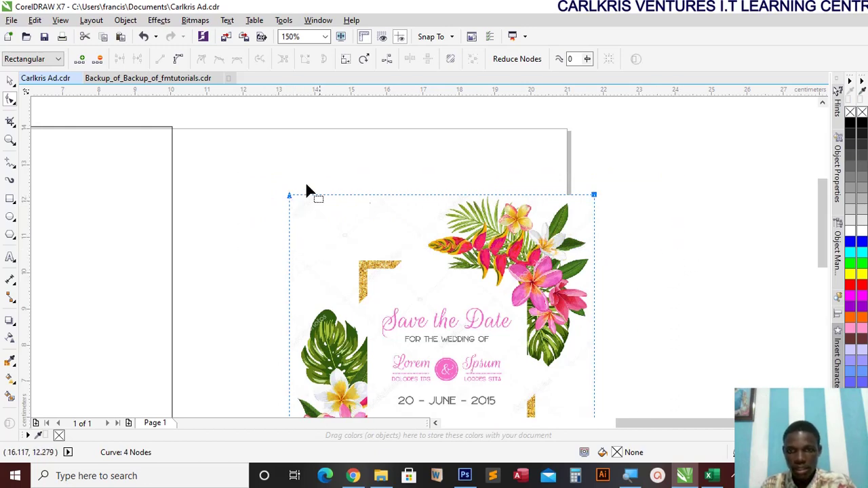
pyautogui.moveTo(535, 236); pyautogui.dragTo(593, 234)
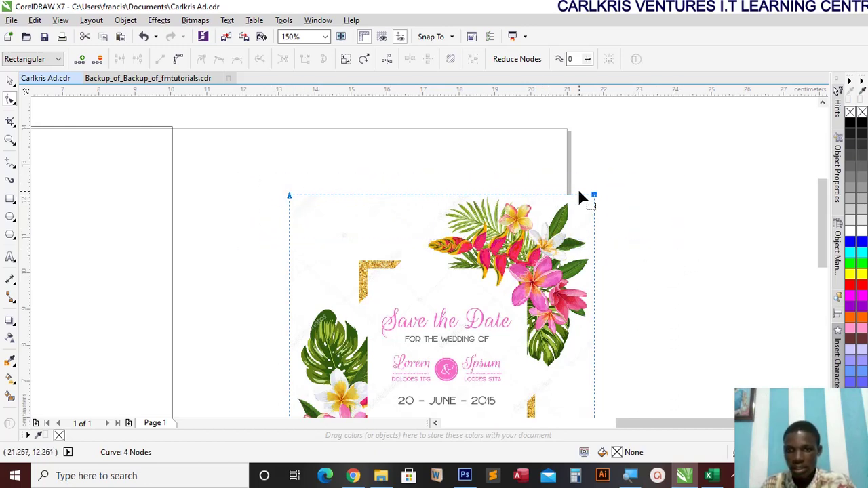
pyautogui.moveTo(594, 196); pyautogui.dragTo(595, 308)
# Pull in the image's right and bottom edges to crop off the right side and the dark depositphotos banner.
pyautogui.scroll(-3, 810, 292)
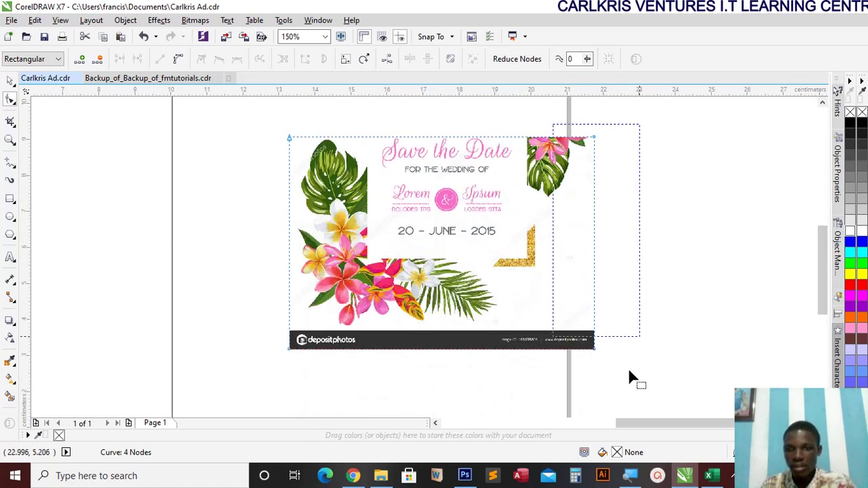
pyautogui.moveTo(595, 349); pyautogui.dragTo(365, 364)
pyautogui.moveTo(550, 370); pyautogui.dragTo(551, 371)
pyautogui.moveTo(500, 353); pyautogui.dragTo(507, 335)
# Add nodes to the image's top edge and pull them down along the inner side of the monstera leaf and flowers.
pyautogui.scroll(2, 390, 126)
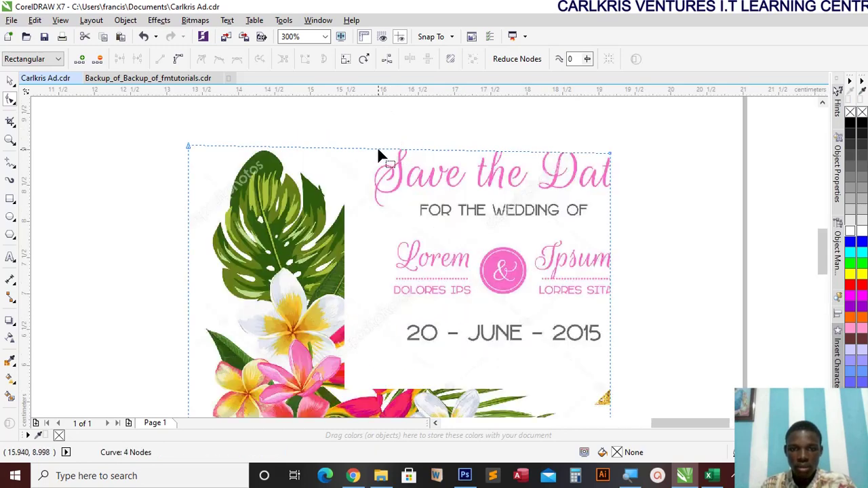
pyautogui.moveTo(377, 151); pyautogui.dragTo(349, 188)
pyautogui.doubleClick(388, 149)
pyautogui.moveTo(366, 148); pyautogui.dragTo(337, 153)
pyautogui.click(398, 182)
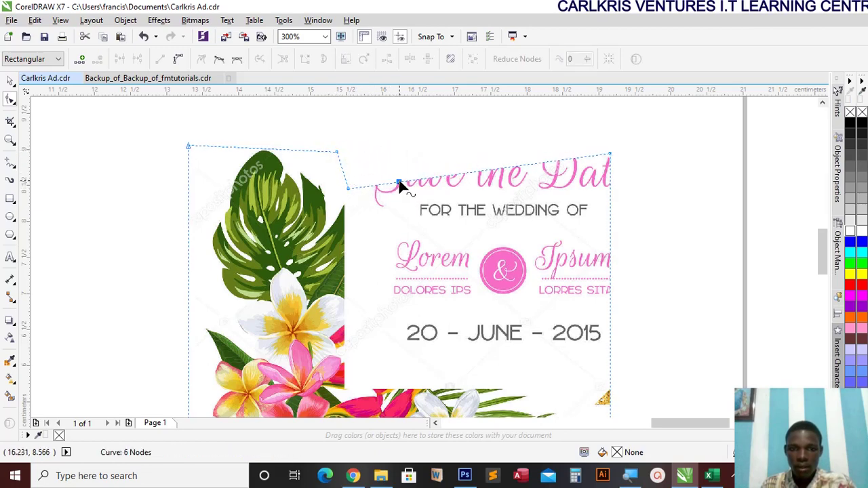
pyautogui.moveTo(398, 183); pyautogui.dragTo(349, 245)
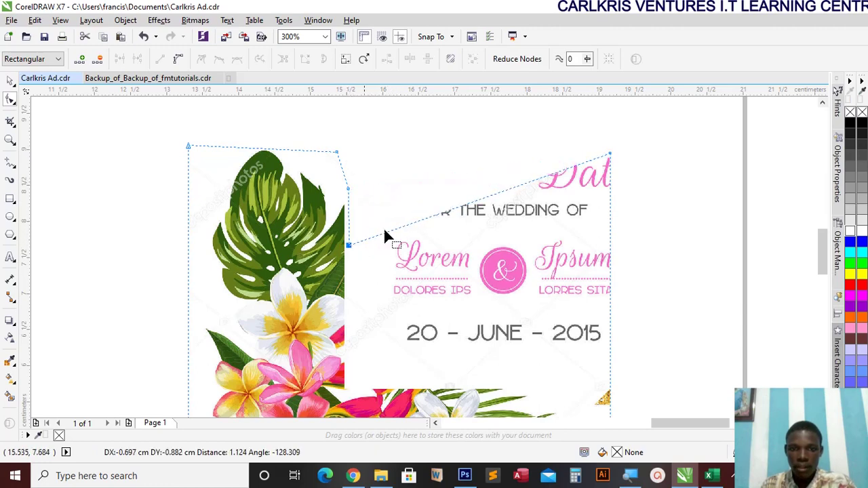
pyautogui.moveTo(400, 226); pyautogui.dragTo(357, 317)
pyautogui.doubleClick(405, 236)
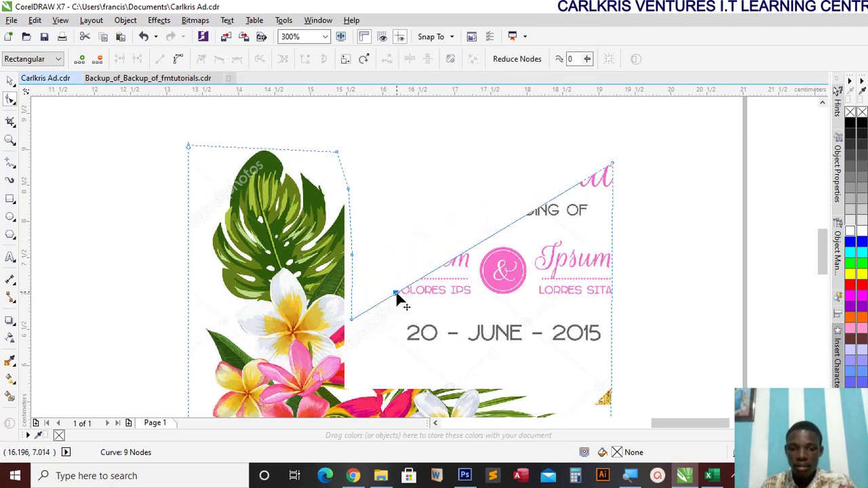
pyautogui.moveTo(397, 296); pyautogui.dragTo(357, 390)
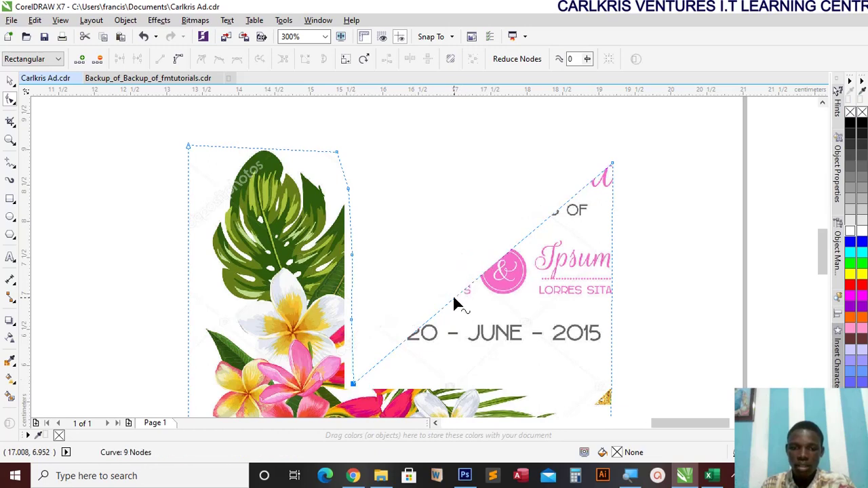
# Add more nodes and run the crop outline along the top of the lower flowers to cut away the invitation text.
pyautogui.doubleClick(448, 299)
pyautogui.moveTo(448, 299); pyautogui.dragTo(456, 384)
pyautogui.moveTo(610, 167); pyautogui.dragTo(596, 322)
pyautogui.hotkey('ctrl', 'z')
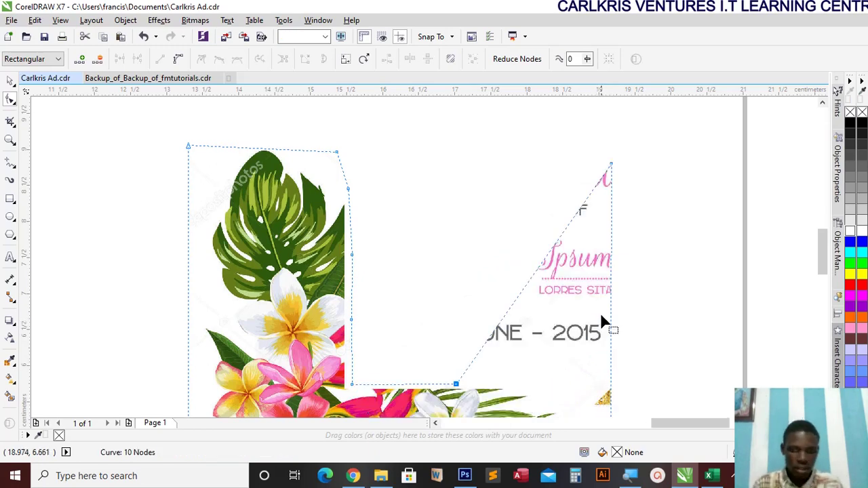
pyautogui.doubleClick(584, 197)
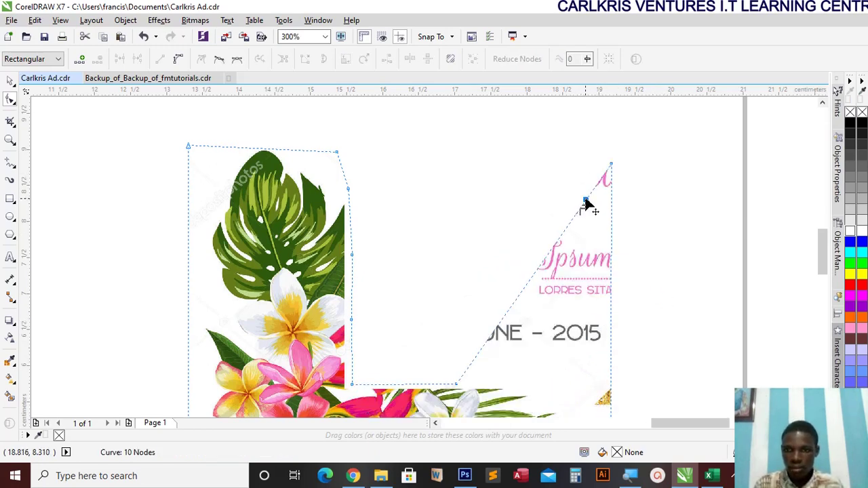
pyautogui.moveTo(585, 196); pyautogui.dragTo(533, 385)
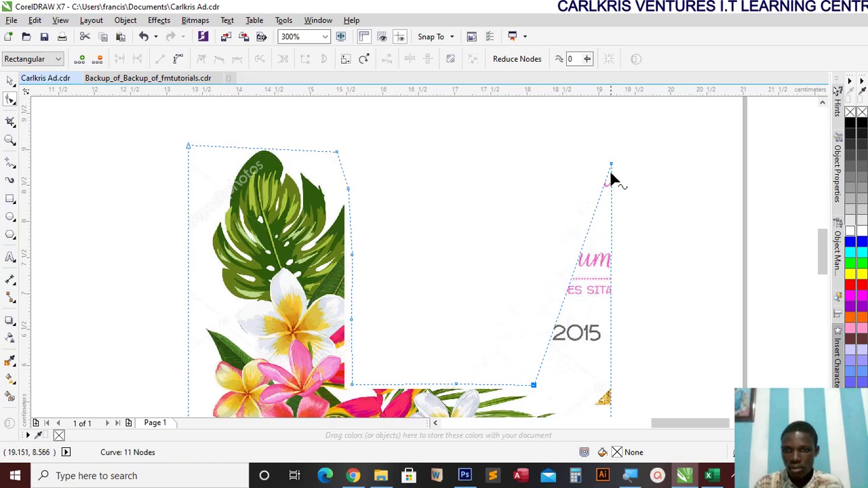
# Lower the remaining upper corner node and add another node to fit the crop outline around the palm leaf's tip.
pyautogui.moveTo(610, 165); pyautogui.dragTo(557, 395)
pyautogui.moveTo(819, 260); pyautogui.dragTo(819, 278)
pyautogui.doubleClick(581, 335)
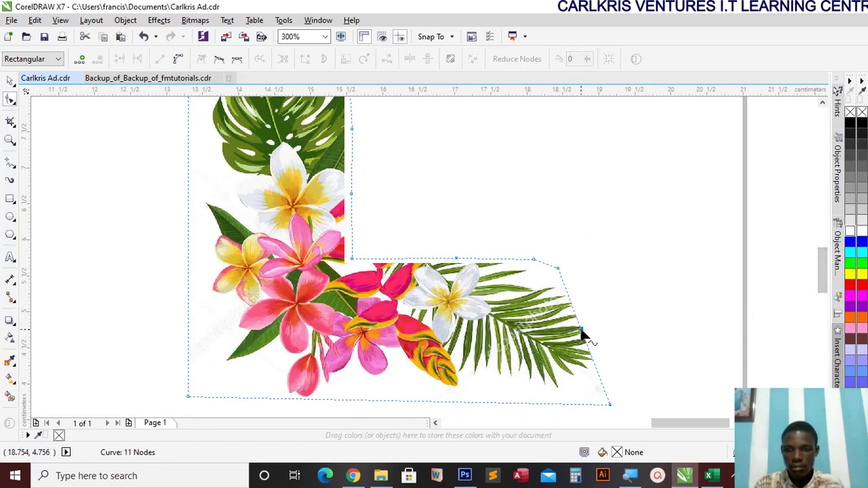
pyautogui.moveTo(581, 335); pyautogui.dragTo(609, 328)
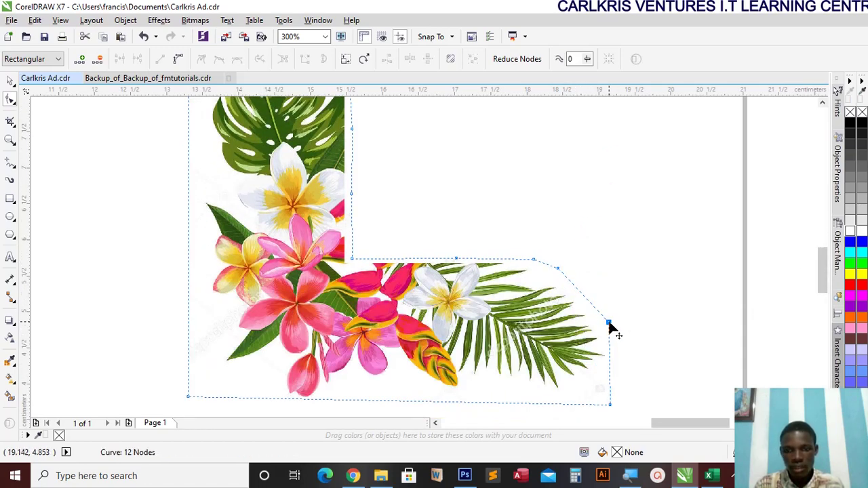
# Move the cropped floral artwork onto the rectangle's lower-left corner so that it overlaps the edges.
pyautogui.scroll(-3, 215, 344)
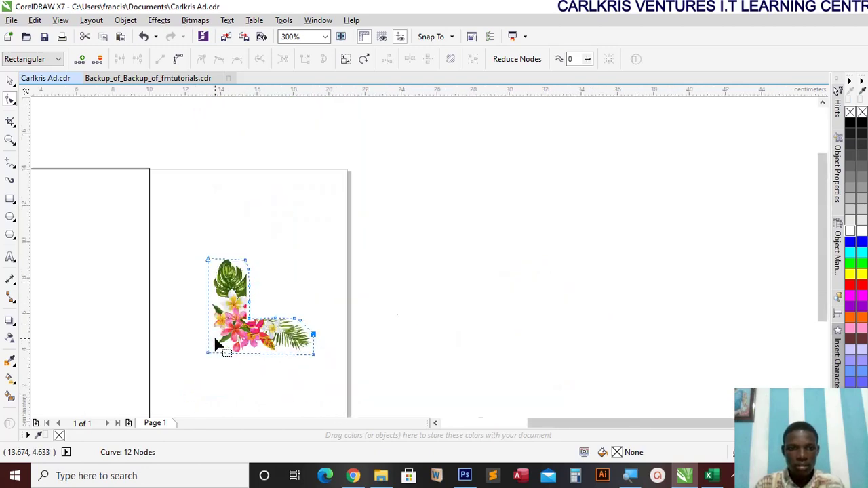
pyautogui.scroll(-1, 213, 333)
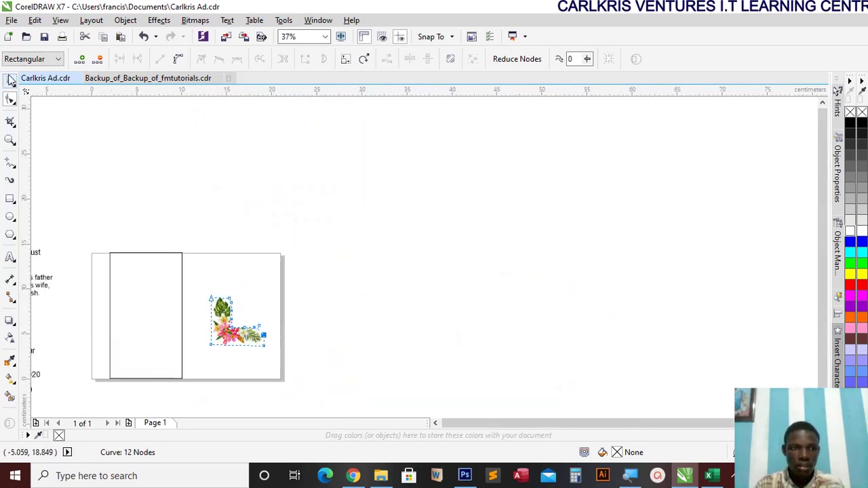
pyautogui.click(10, 80)
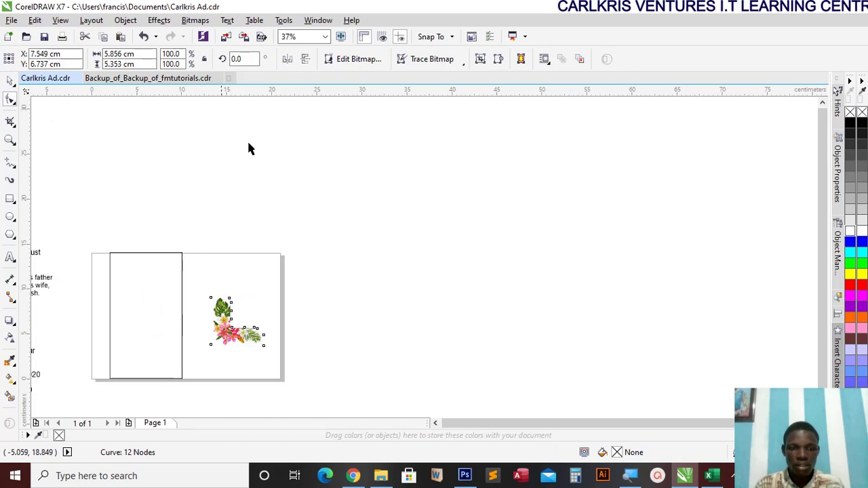
pyautogui.click(325, 38)
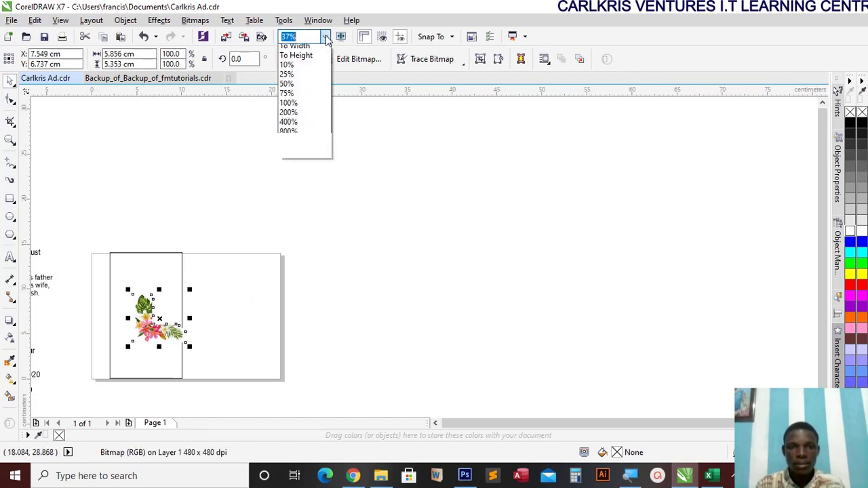
pyautogui.click(303, 89)
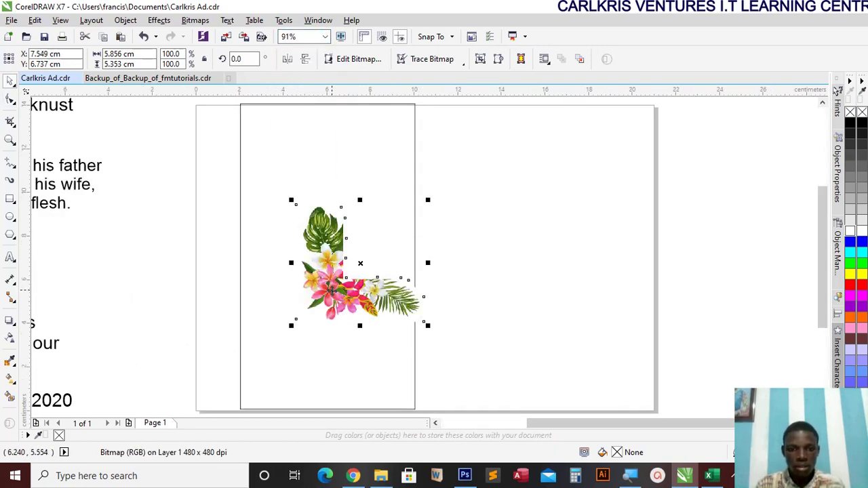
pyautogui.moveTo(334, 282); pyautogui.dragTo(254, 384)
# Send the floral artwork to the back of the page and shift it slightly further beyond the rectangle's corner.
pyautogui.rightClick(254, 384)
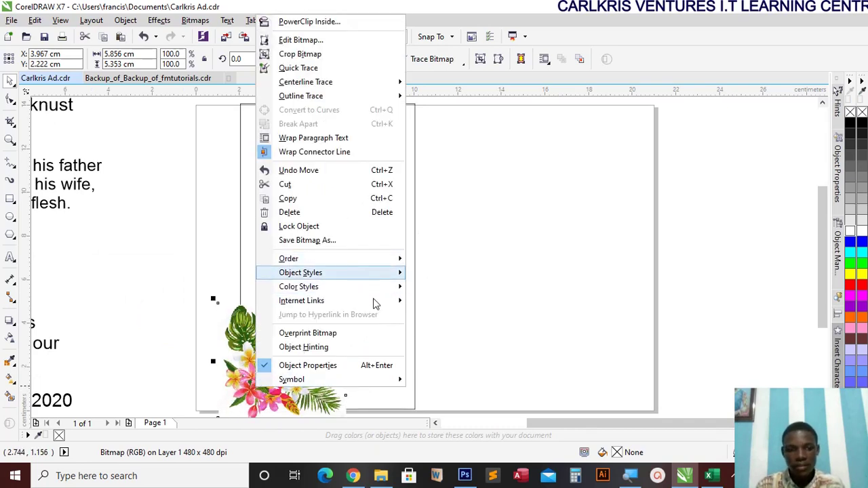
pyautogui.moveTo(371, 263)
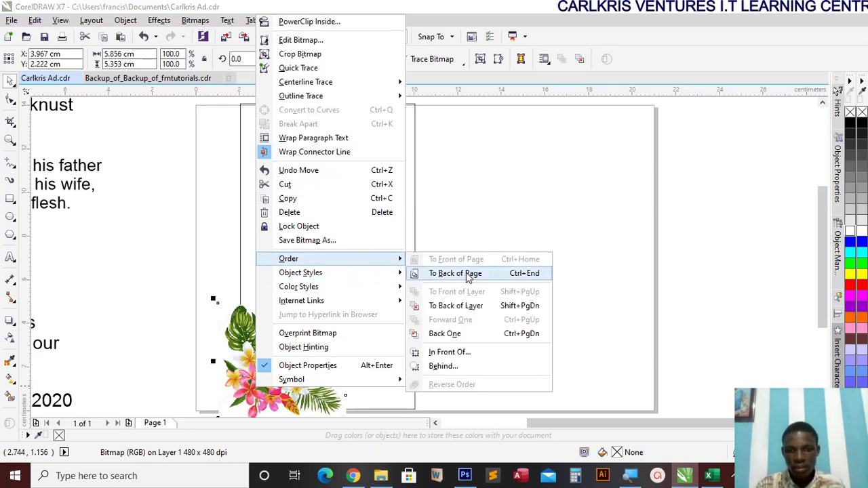
pyautogui.click(467, 274)
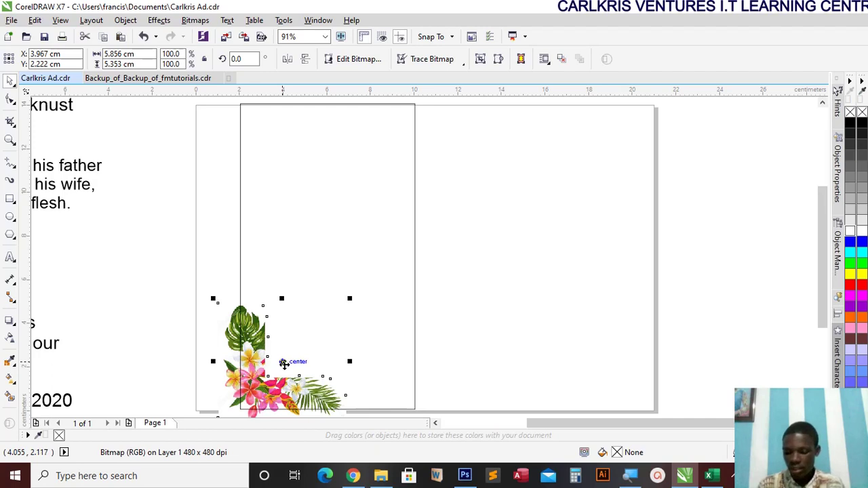
pyautogui.moveTo(284, 364); pyautogui.dragTo(285, 370)
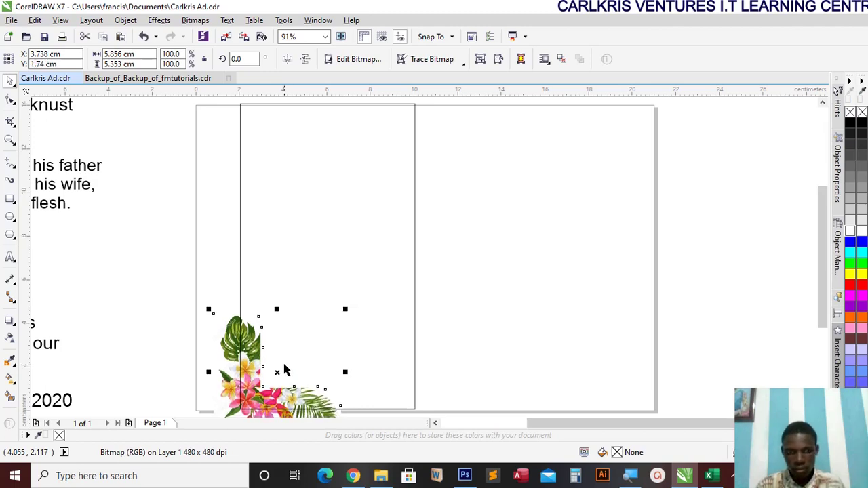
pyautogui.click(478, 217)
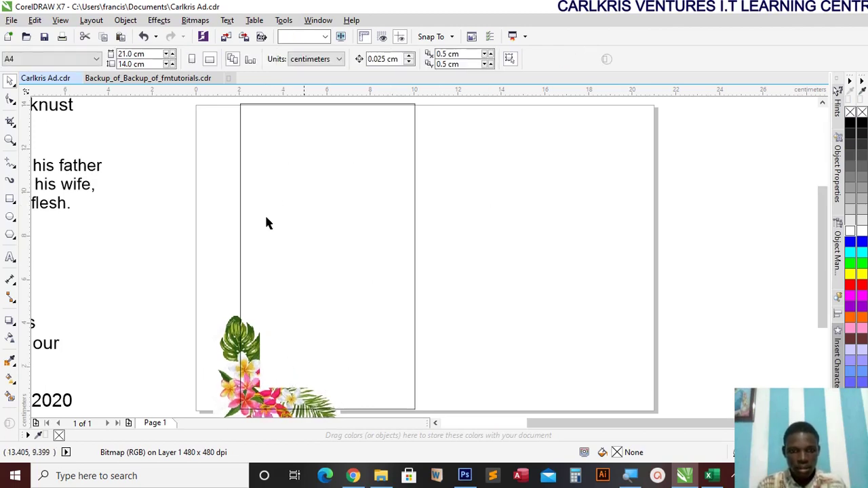
# Set the rectangle's height to 12 cm and move the floral artwork up to its new lower-left corner.
pyautogui.click(410, 207)
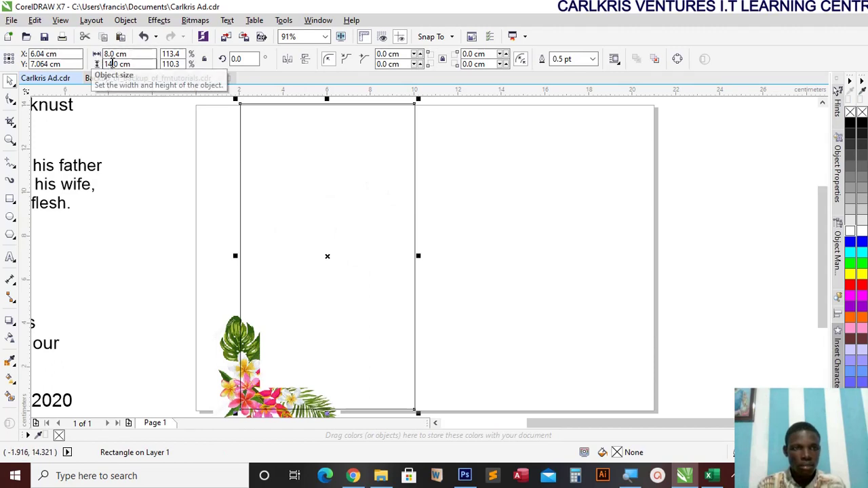
pyautogui.moveTo(112, 64); pyautogui.dragTo(99, 64)
pyautogui.write('12')
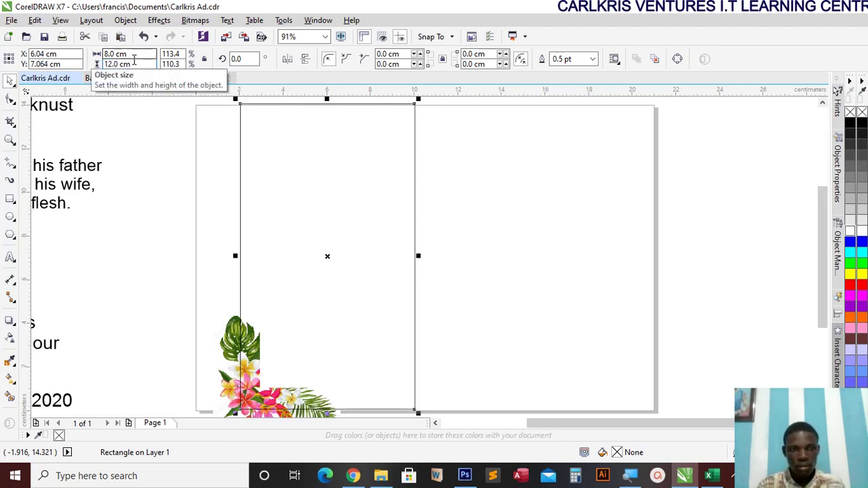
pyautogui.press('Return')
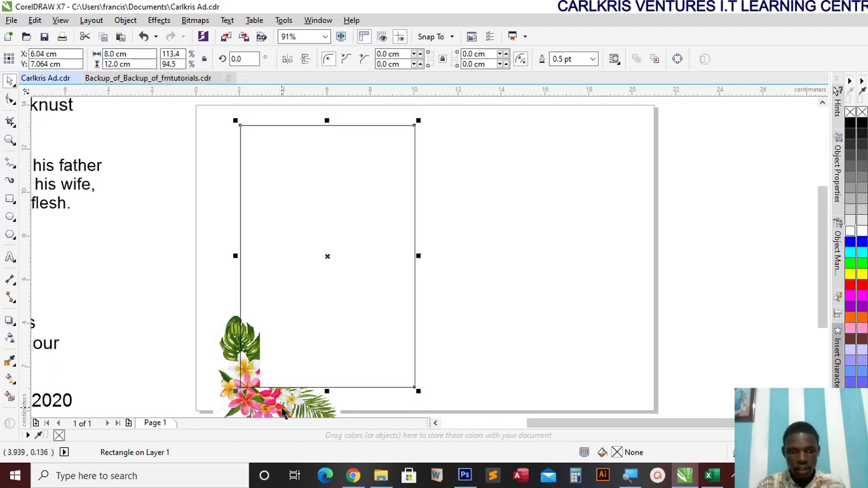
pyautogui.moveTo(281, 407); pyautogui.dragTo(280, 383)
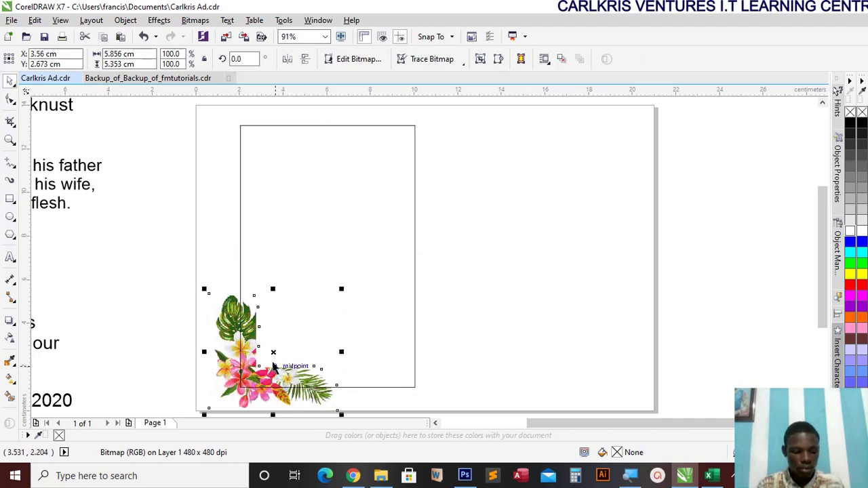
# Place a copy of the floral artwork at the rectangle's upper-right corner and mirror it horizontally.
pyautogui.moveTo(274, 359); pyautogui.dragTo(391, 192)
pyautogui.hotkey('ctrl', 'z')
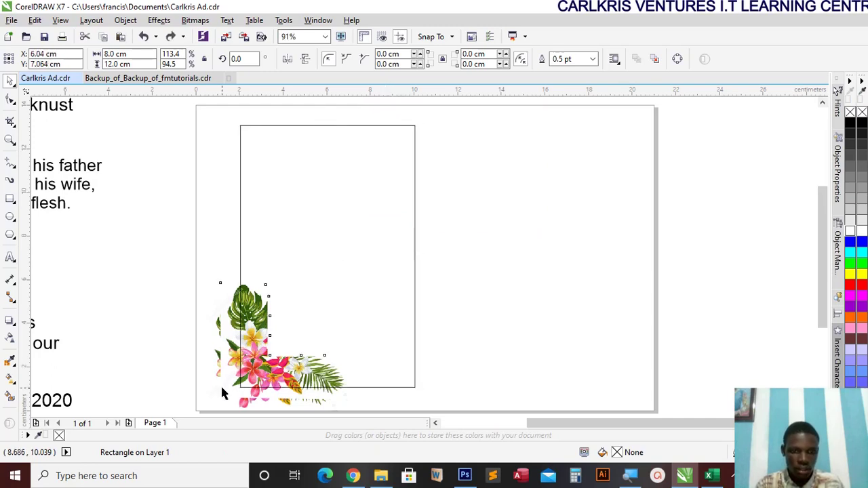
pyautogui.moveTo(220, 384); pyautogui.dragTo(356, 190)
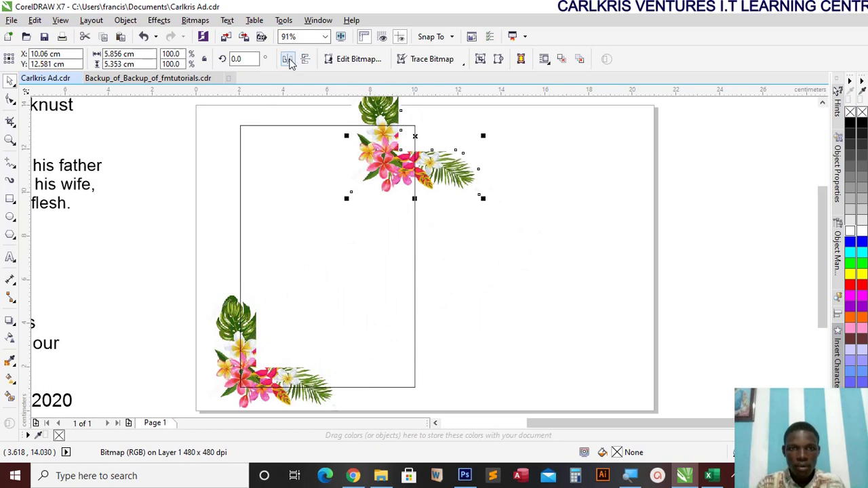
pyautogui.click(287, 60)
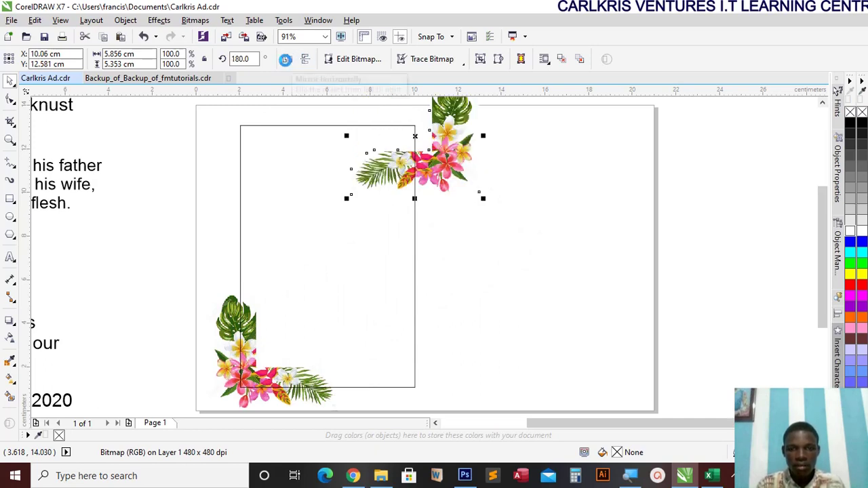
# Mirror the upper-right floral copy vertically and move it over the rectangle's upper-right corner so that it overlaps the edges.
pyautogui.click(304, 60)
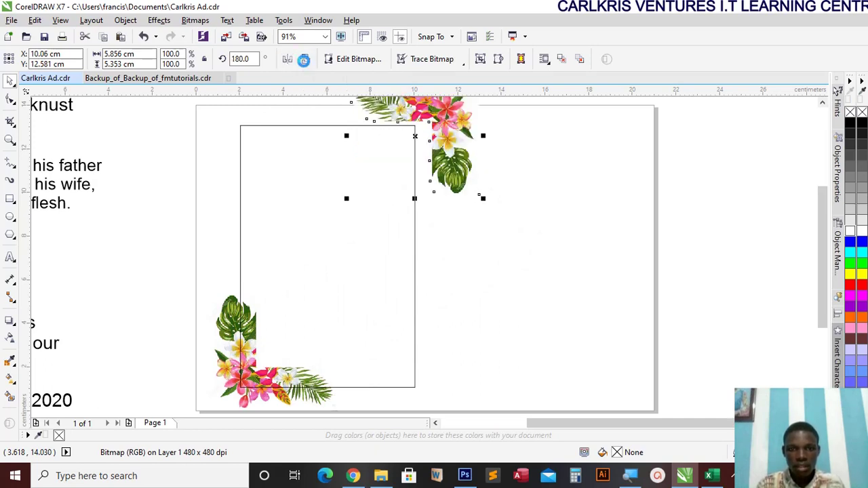
pyautogui.moveTo(447, 146); pyautogui.dragTo(403, 168)
pyautogui.press('Right')
pyautogui.press('Right')
pyautogui.press('Right')
pyautogui.press('Right')
pyautogui.press('Right')
pyautogui.press('Right')
pyautogui.press('Right')
pyautogui.press('Right')
pyautogui.press('Right')
pyautogui.press('Right')
pyautogui.press('Right')
pyautogui.press('Right')
pyautogui.press('Right')
pyautogui.press('Right')
pyautogui.press('Right')
pyautogui.press('Right')
pyautogui.press('Right')
pyautogui.press('Right')
pyautogui.press('Right')
pyautogui.press('Right')
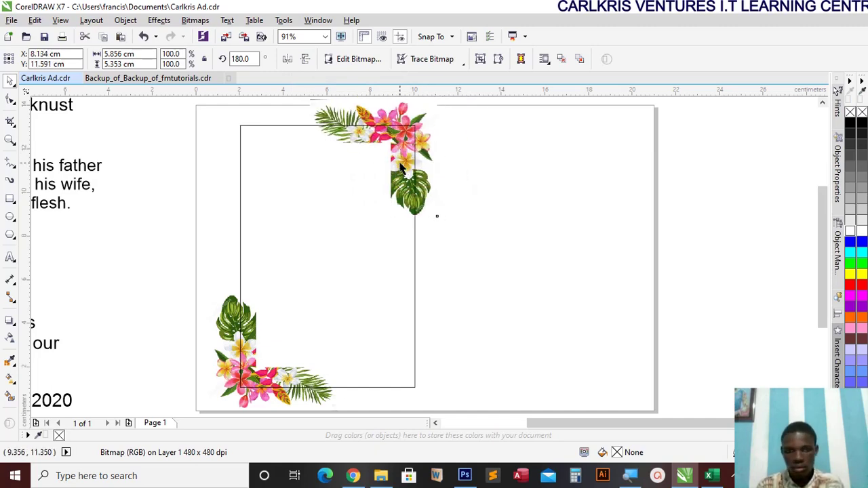
pyautogui.press('Right')
pyautogui.press('Right')
pyautogui.press('Right')
pyautogui.press('Right')
pyautogui.press('Right')
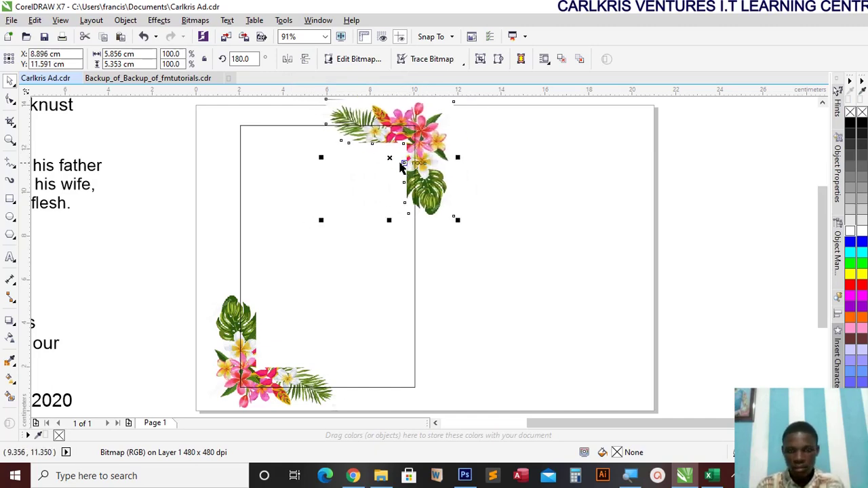
# Fine-tune the upper-right floral artwork's position by shifting it slightly up and to the left.
pyautogui.press('Up')
pyautogui.press('Up')
pyautogui.press('Up')
pyautogui.press('Left')
pyautogui.press('Left')
pyautogui.press('Left')
pyautogui.press('Left')
pyautogui.press('Left')
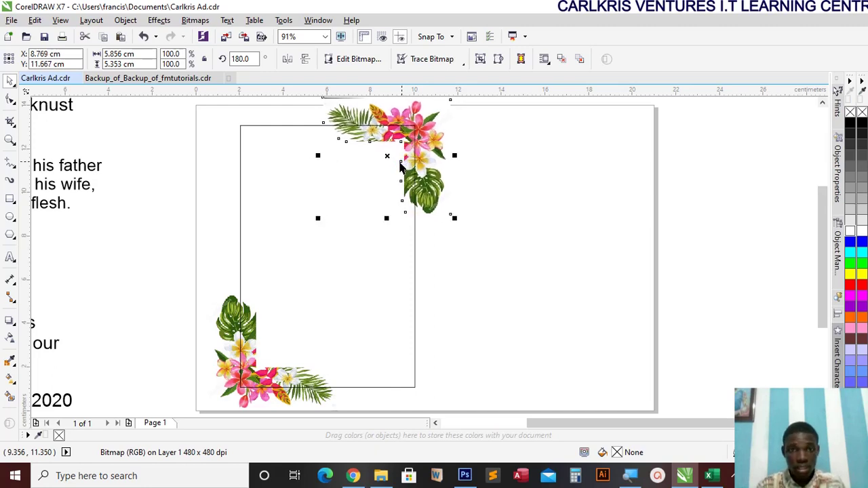
pyautogui.press('Up')
pyautogui.press('Up')
pyautogui.press('Left')
pyautogui.press('Left')
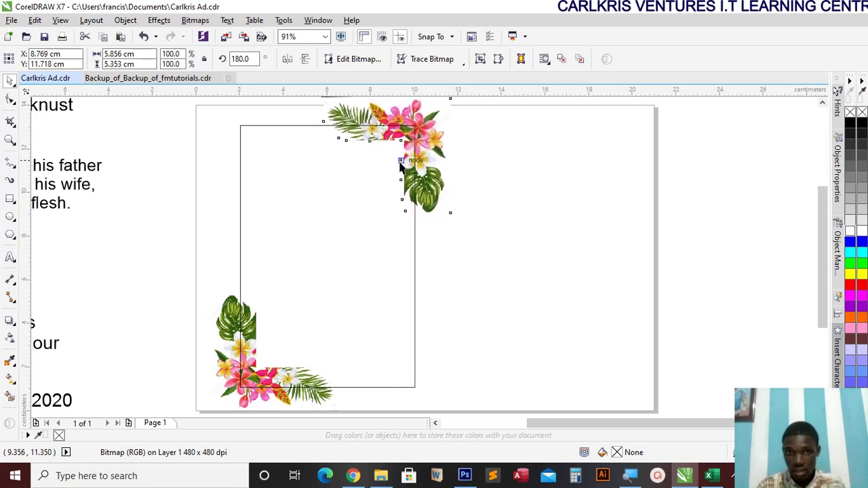
pyautogui.press('Down')
pyautogui.press('Left')
pyautogui.press('Left')
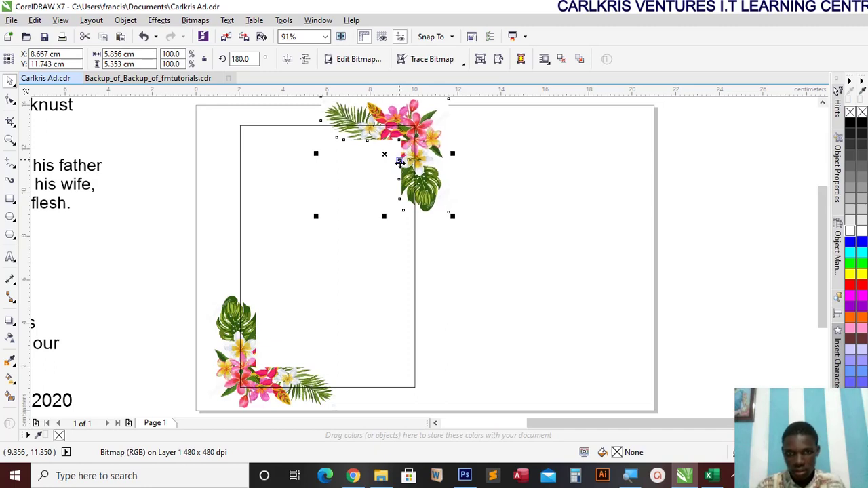
# Shift the lower-left floral artwork slightly left and down so that it extends further beyond the rectangle's corner.
pyautogui.click(220, 384)
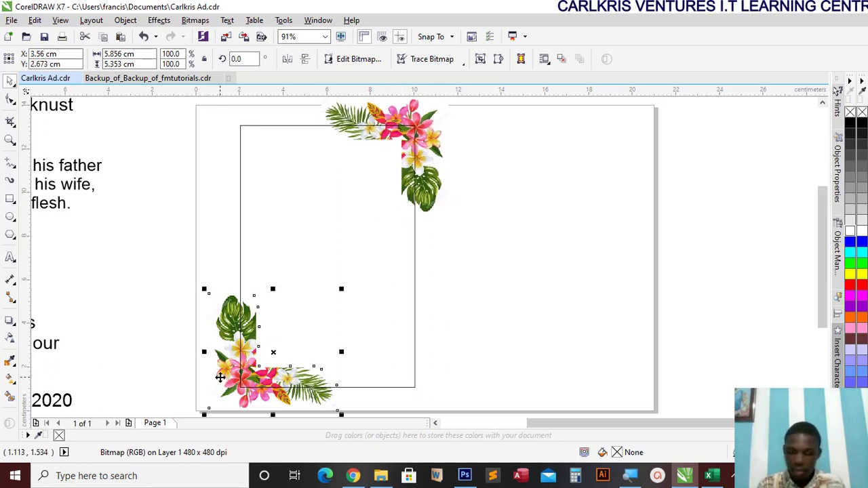
pyautogui.press('Left')
pyautogui.press('Left')
pyautogui.press('Left')
pyautogui.press('Left')
pyautogui.press('Left')
pyautogui.press('Left')
pyautogui.press('Left')
pyautogui.press('Left')
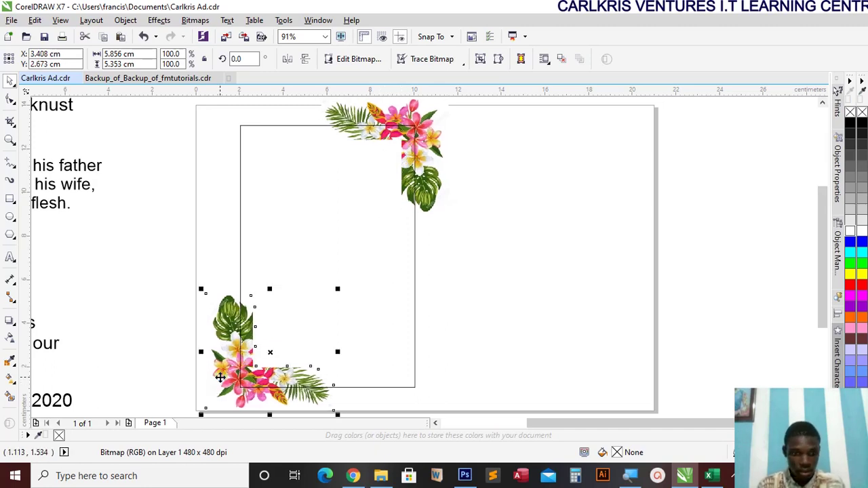
pyautogui.press('Left')
pyautogui.press('Left')
pyautogui.press('Left')
pyautogui.press('Left')
pyautogui.press('Left')
pyautogui.press('Down')
pyautogui.press('Down')
pyautogui.press('Down')
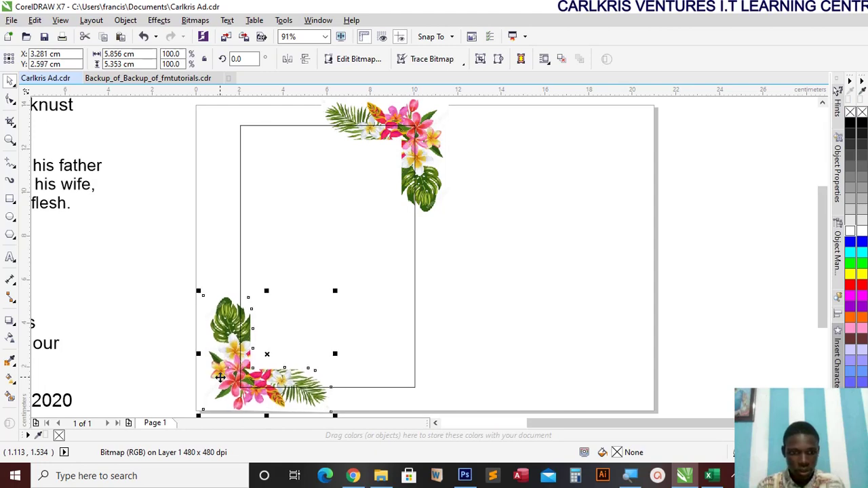
pyautogui.press('Down')
pyautogui.press('Down')
pyautogui.press('Down')
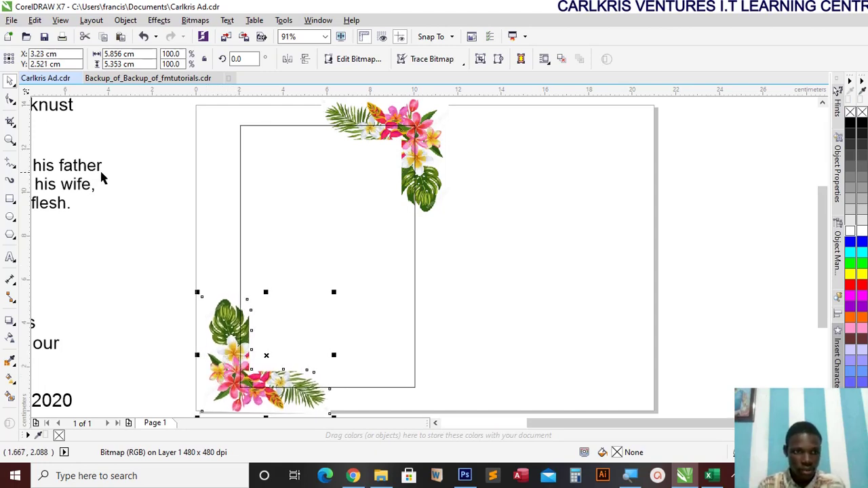
# Move the reception text closer to the page and bring the Genesis 2:24 verse onto the page beside the rectangle.
pyautogui.scroll(-3, 112, 192)
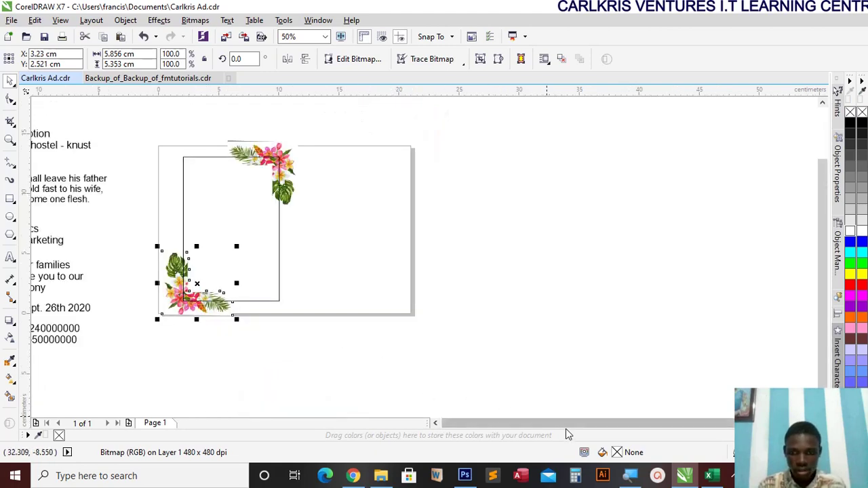
pyautogui.click(59, 140)
pyautogui.scroll(2, 59, 140)
pyautogui.scroll(-2, 59, 139)
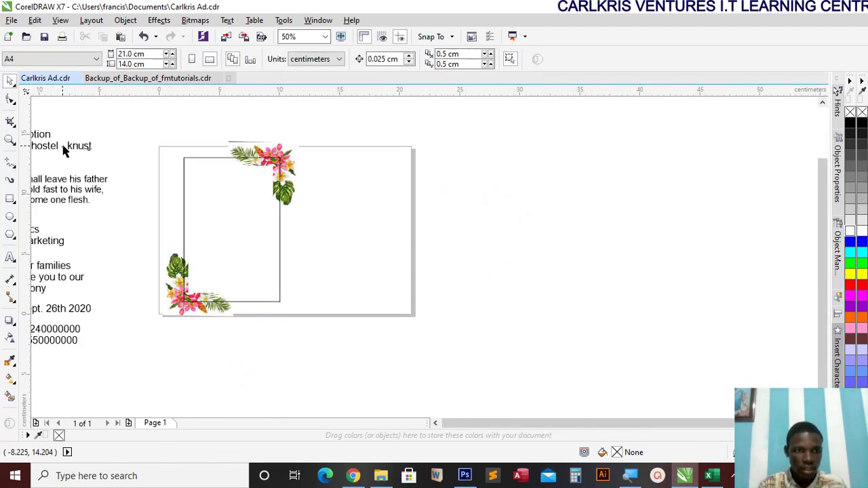
pyautogui.moveTo(62, 146); pyautogui.dragTo(493, 245)
pyautogui.click(92, 182)
pyautogui.scroll(1, 208, 155)
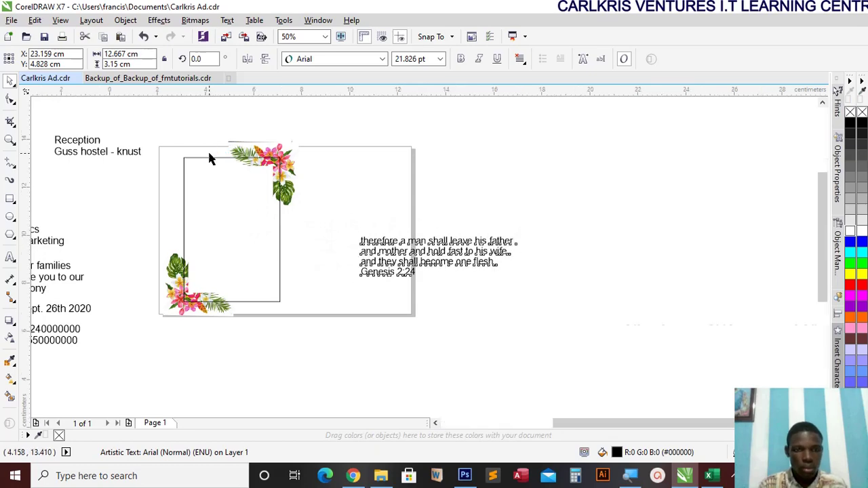
pyautogui.scroll(-1, 208, 155)
pyautogui.moveTo(433, 266); pyautogui.dragTo(256, 204)
pyautogui.scroll(1, 187, 164)
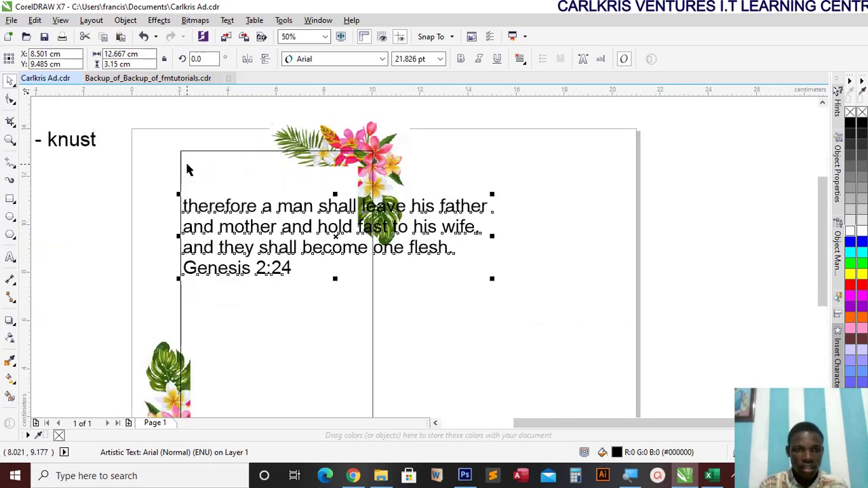
pyautogui.moveTo(336, 238); pyautogui.dragTo(539, 254)
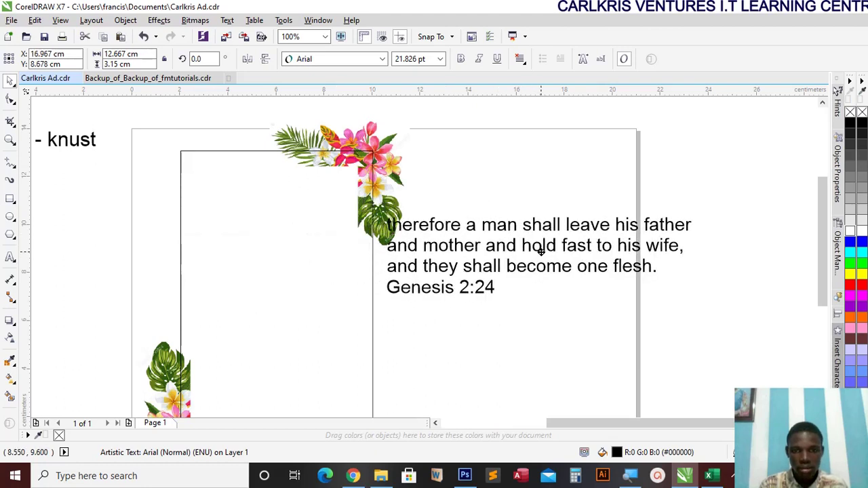
# Change the whole Genesis 2:24 verse to uppercase.
pyautogui.doubleClick(536, 247)
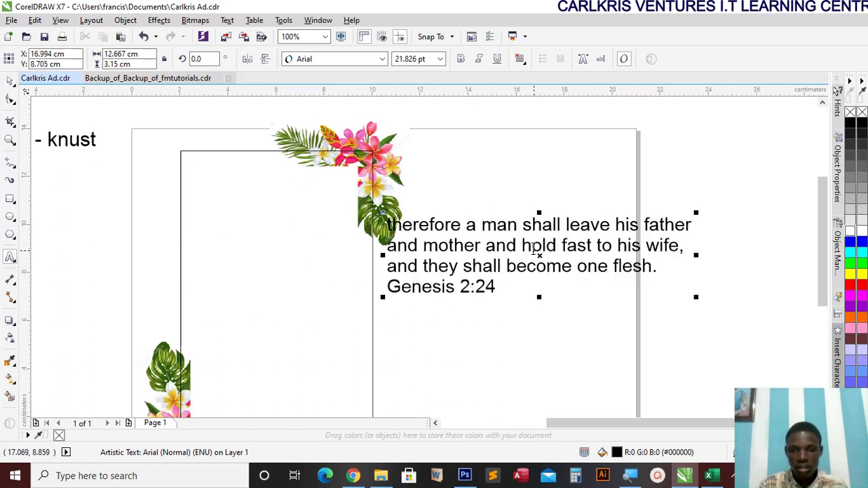
pyautogui.hotkey('ctrl', 'a')
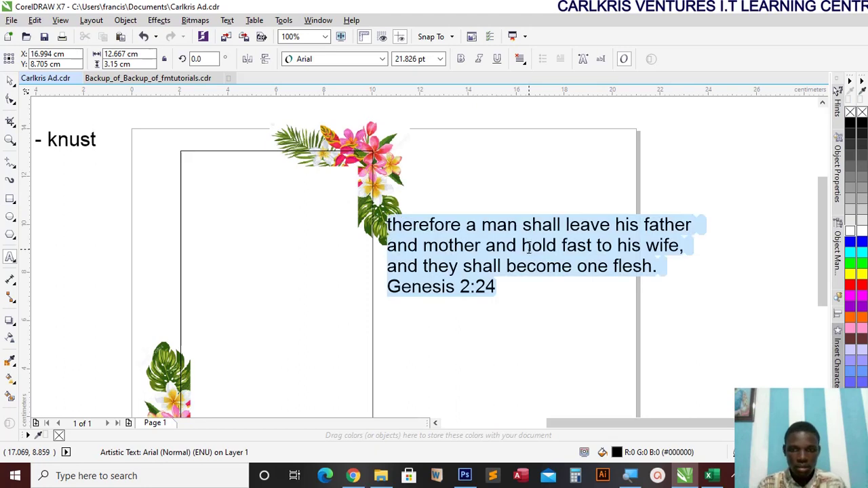
pyautogui.rightClick(521, 245)
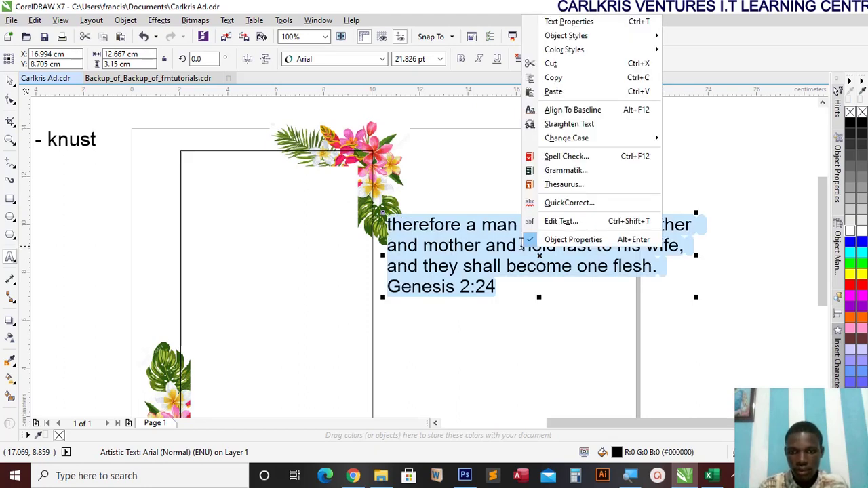
pyautogui.moveTo(578, 140)
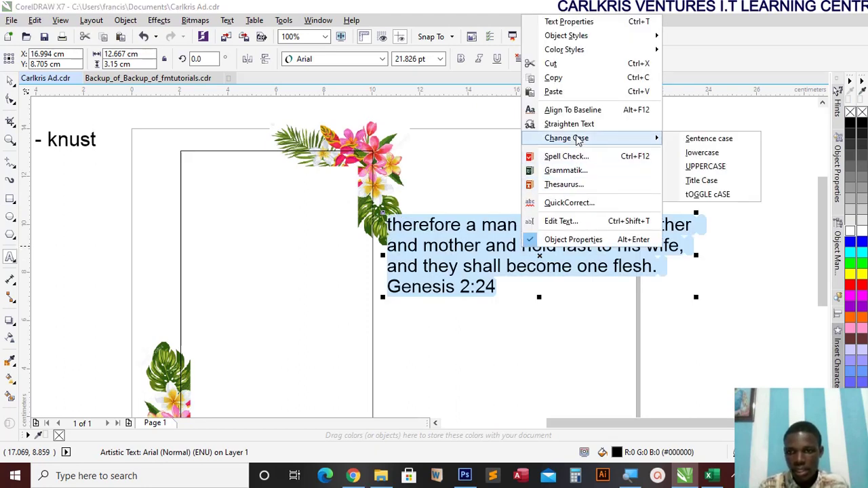
pyautogui.click(713, 173)
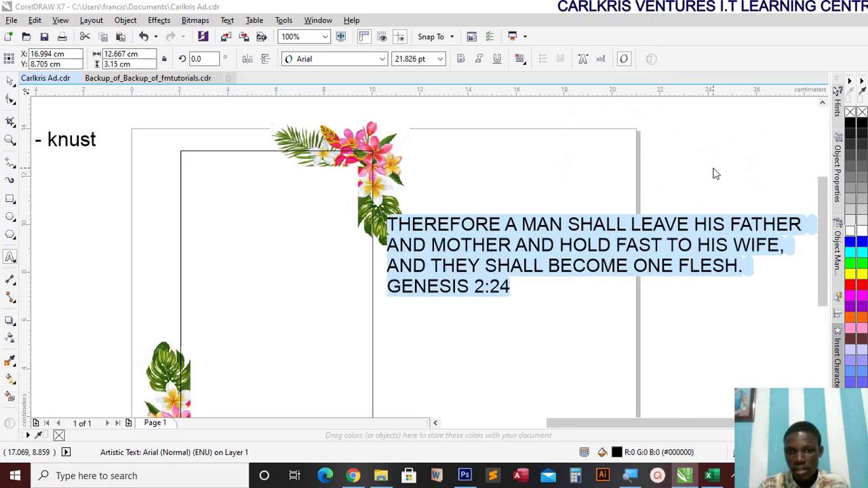
# Set the verse's font to Poppins Medium.
pyautogui.click(381, 60)
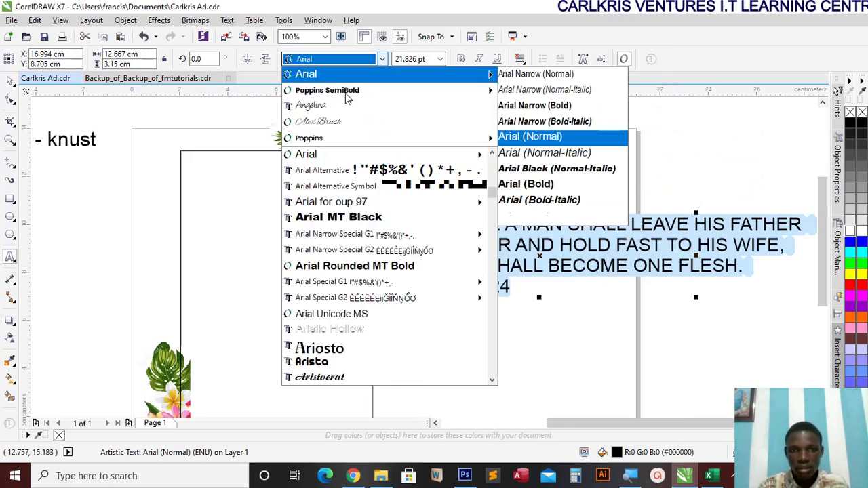
pyautogui.moveTo(347, 97)
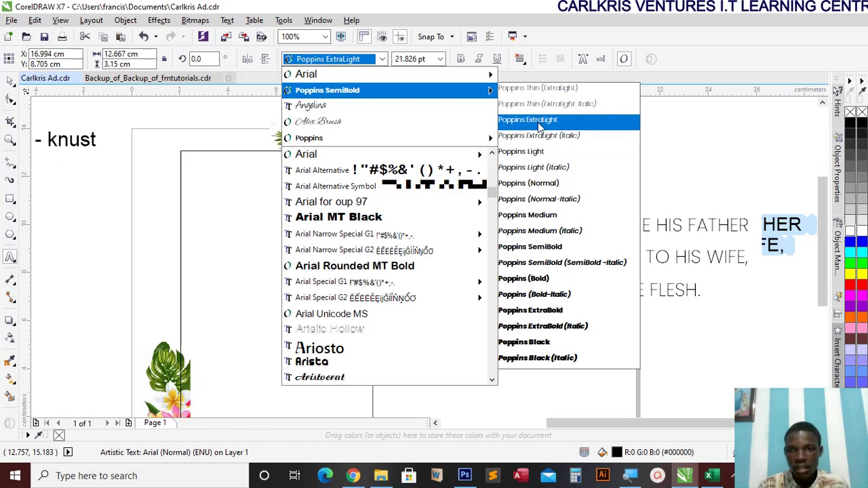
pyautogui.click(547, 215)
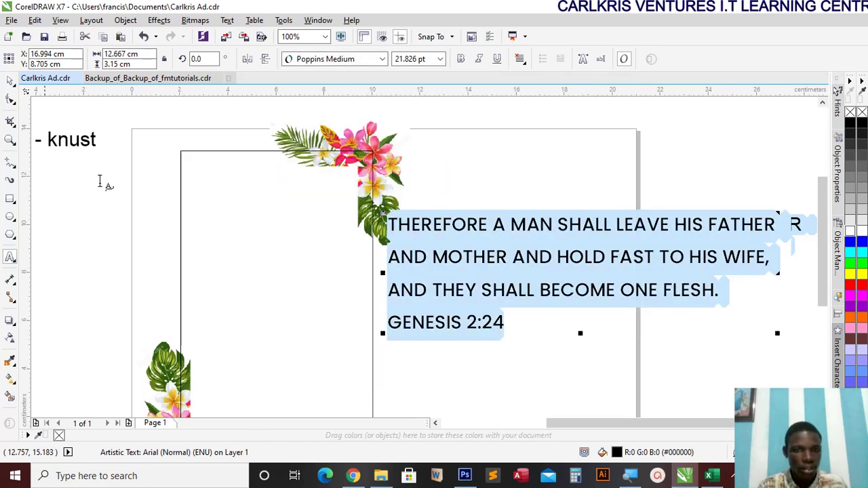
# Tighten the verse's line spacing with the Shape tool and center-align its lines.
pyautogui.click(15, 106)
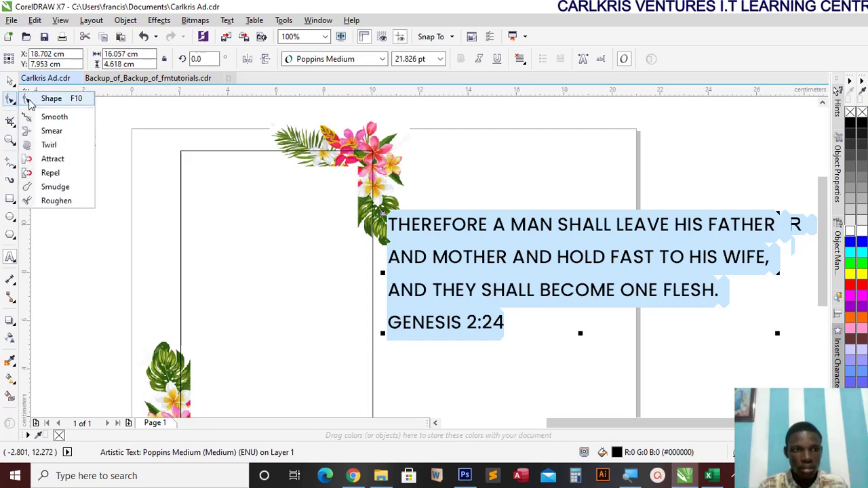
pyautogui.click(46, 103)
pyautogui.moveTo(383, 333); pyautogui.dragTo(401, 304)
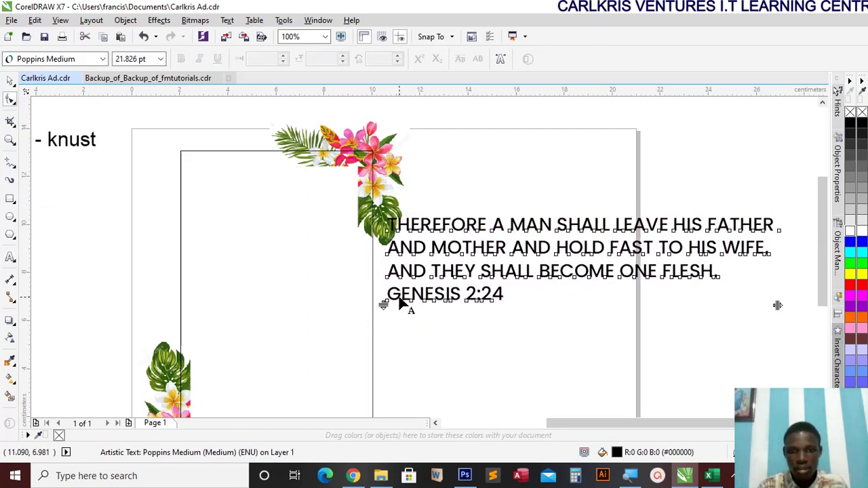
pyautogui.click(9, 82)
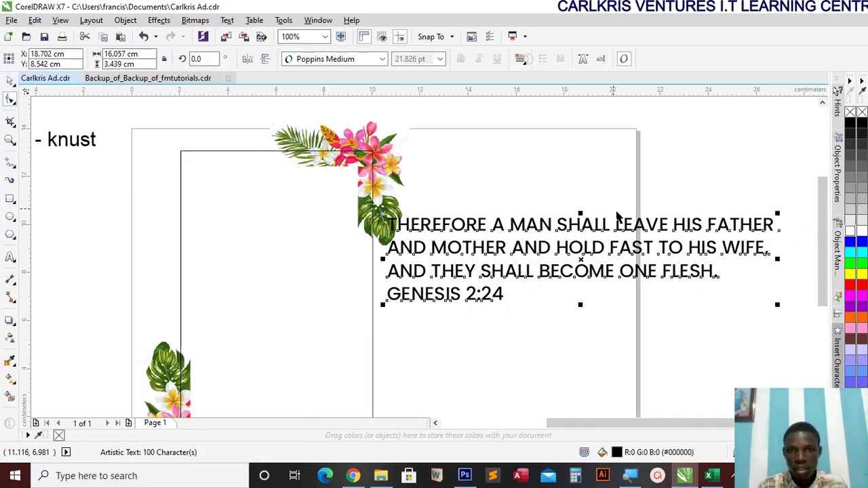
pyautogui.click(522, 61)
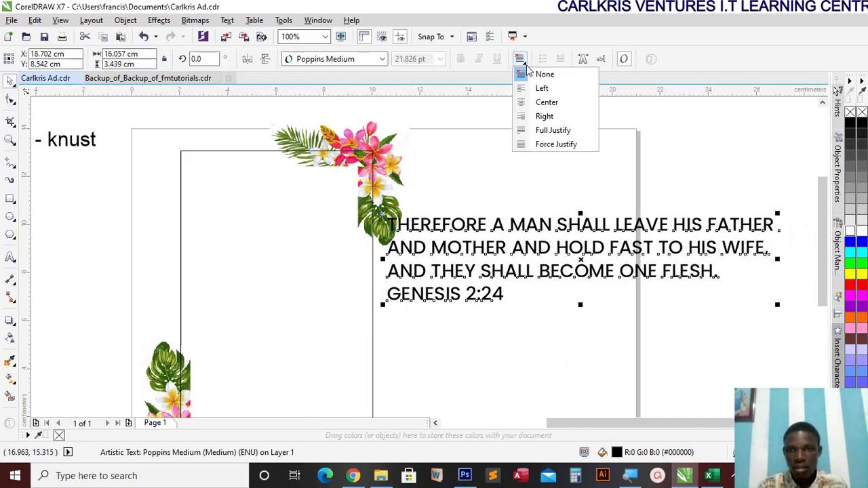
pyautogui.click(539, 102)
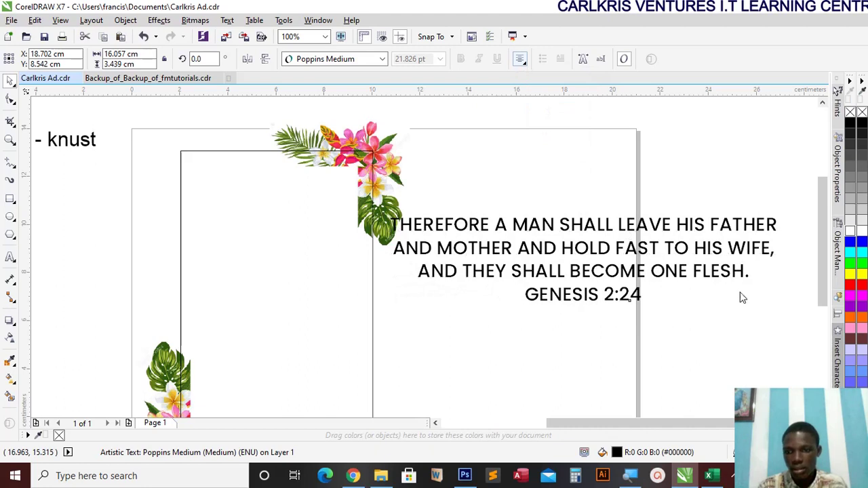
# Scale the verse down to about 6 cm wide and place it inside the rectangle's upper part, left of the flowers.
pyautogui.moveTo(710, 263); pyautogui.dragTo(557, 274)
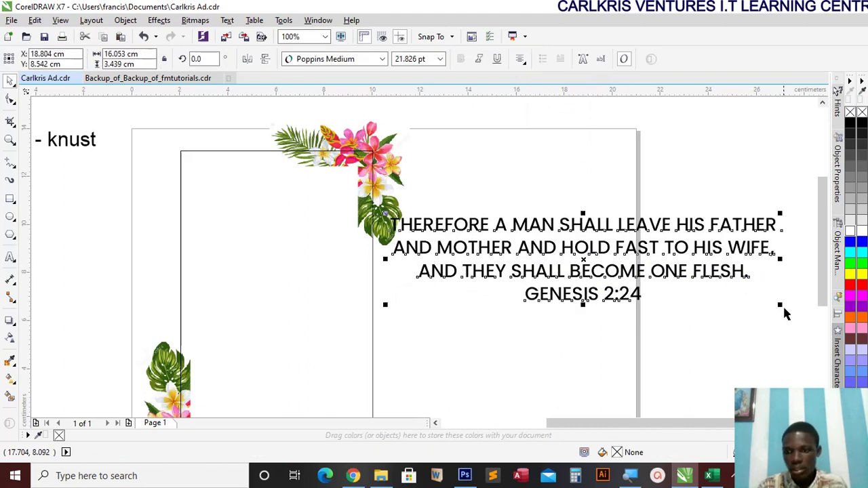
pyautogui.moveTo(780, 304); pyautogui.dragTo(588, 264)
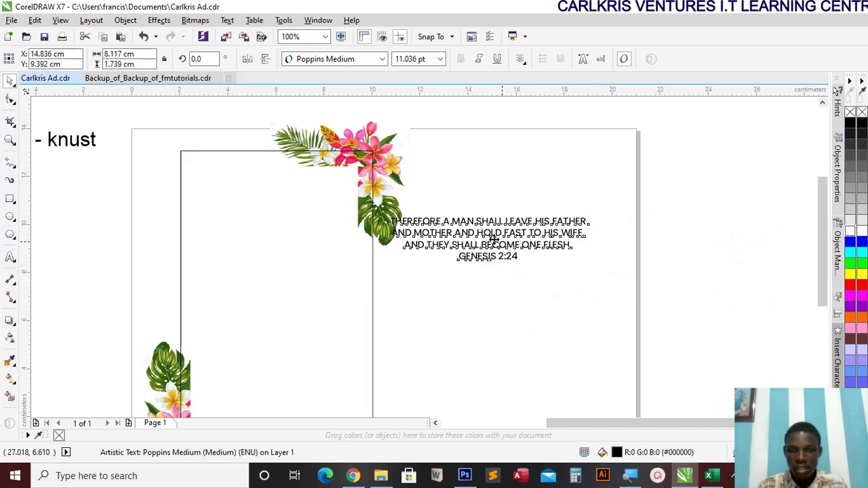
pyautogui.moveTo(484, 237); pyautogui.dragTo(299, 201)
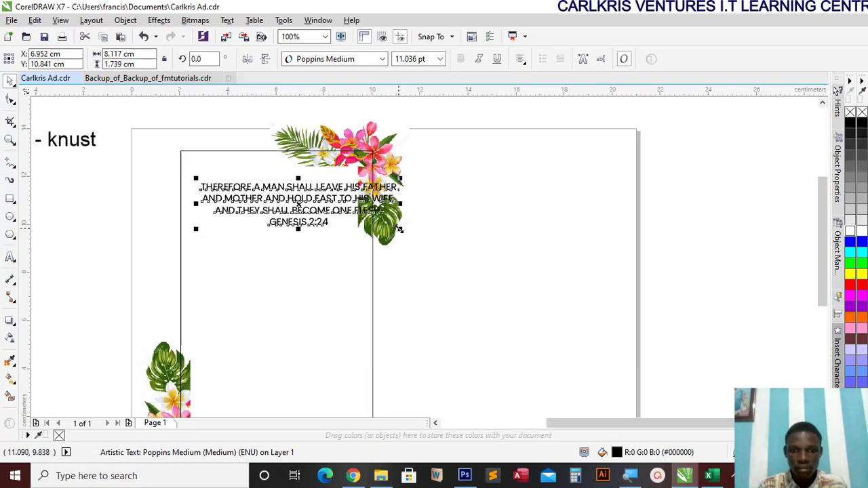
pyautogui.moveTo(400, 230); pyautogui.dragTo(348, 222)
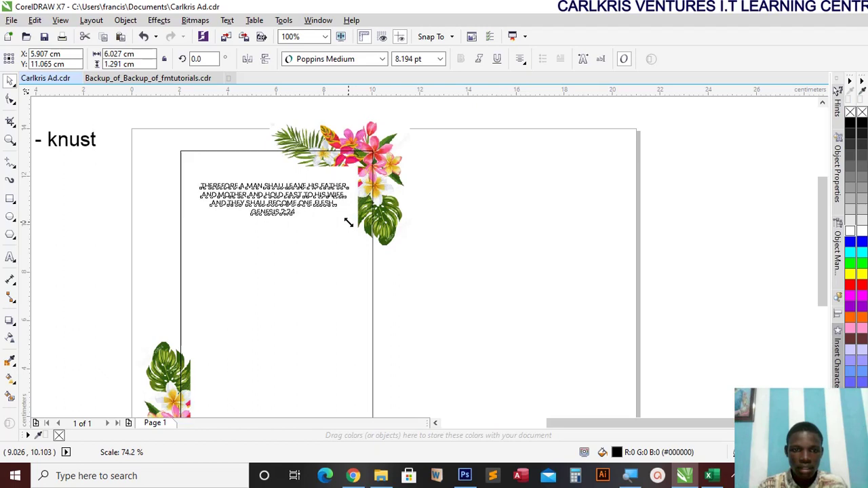
# Move the "Logistics and marketing" text and the "together with our families" invitation text closer to the rectangle's left side.
pyautogui.moveTo(619, 424); pyautogui.dragTo(608, 422)
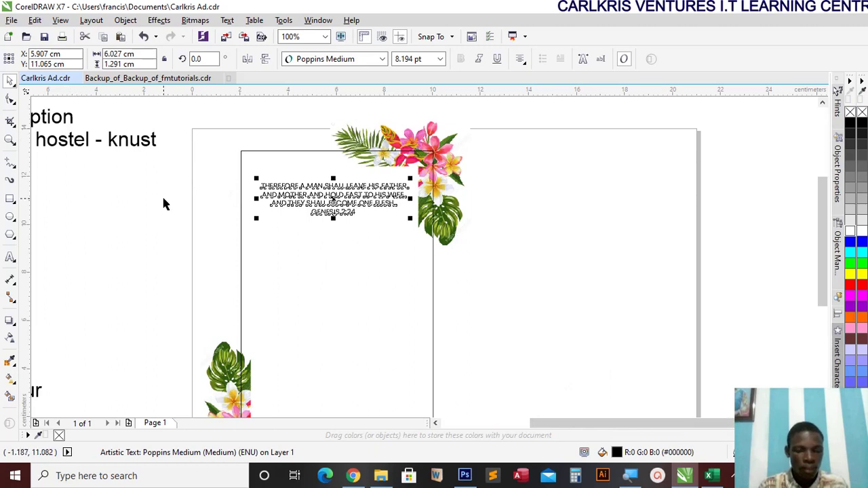
pyautogui.moveTo(569, 423); pyautogui.dragTo(529, 420)
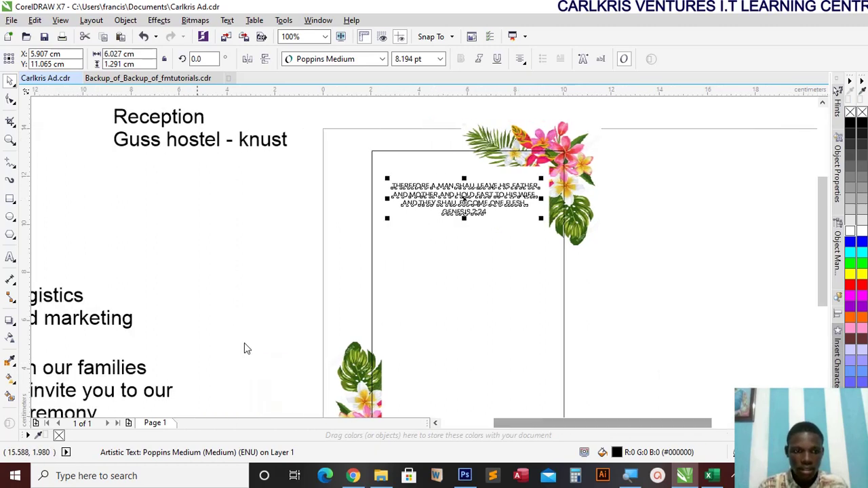
pyautogui.click(107, 319)
pyautogui.moveTo(110, 316); pyautogui.dragTo(270, 258)
pyautogui.moveTo(143, 370); pyautogui.dragTo(268, 319)
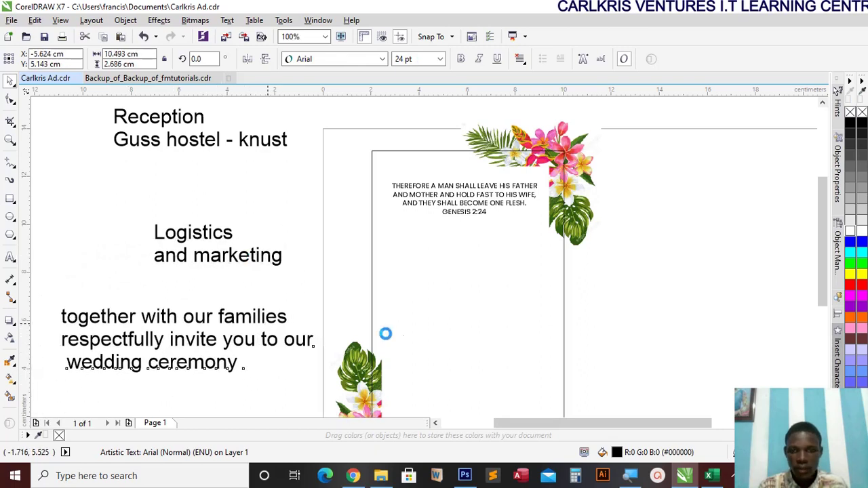
pyautogui.moveTo(641, 429); pyautogui.dragTo(654, 428)
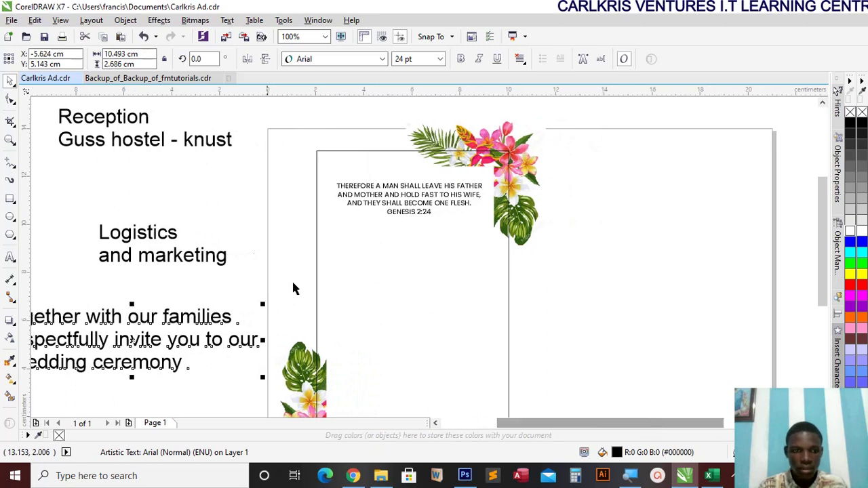
pyautogui.doubleClick(178, 235)
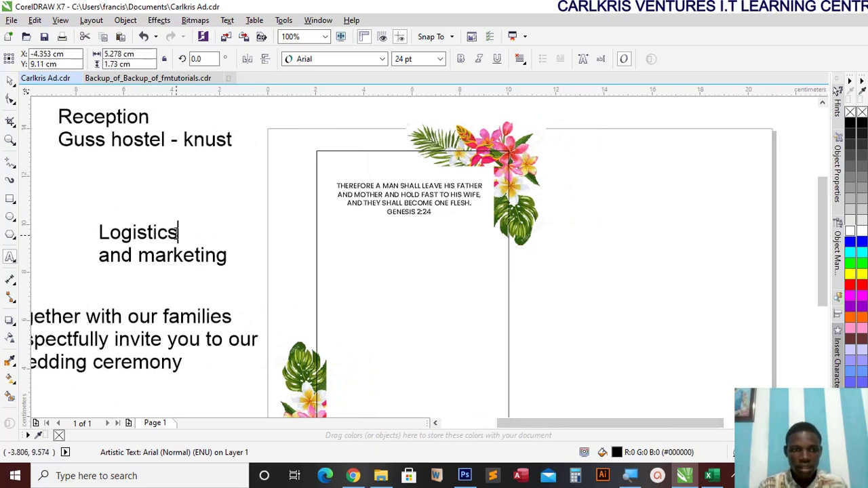
pyautogui.click(9, 80)
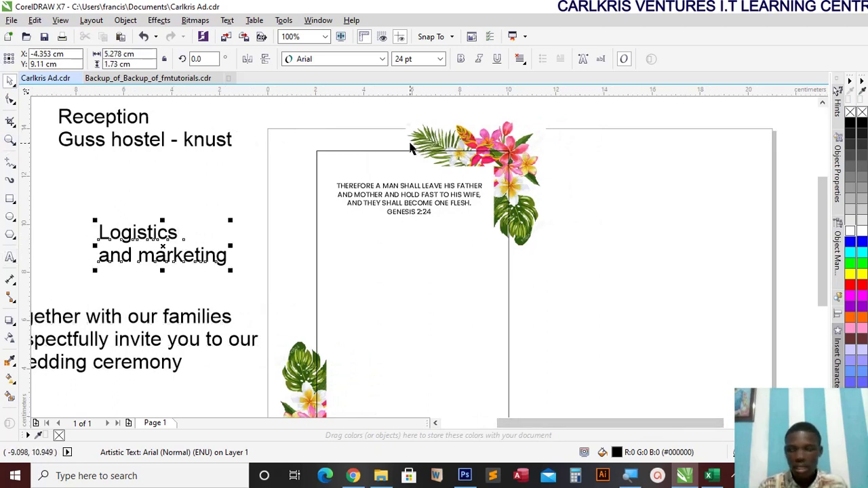
# Bring black-heart-icon-png-14.jpg from the Pictures folder onto the page beside the rectangle and enlarge it to about 4 cm.
pyautogui.click(827, 12)
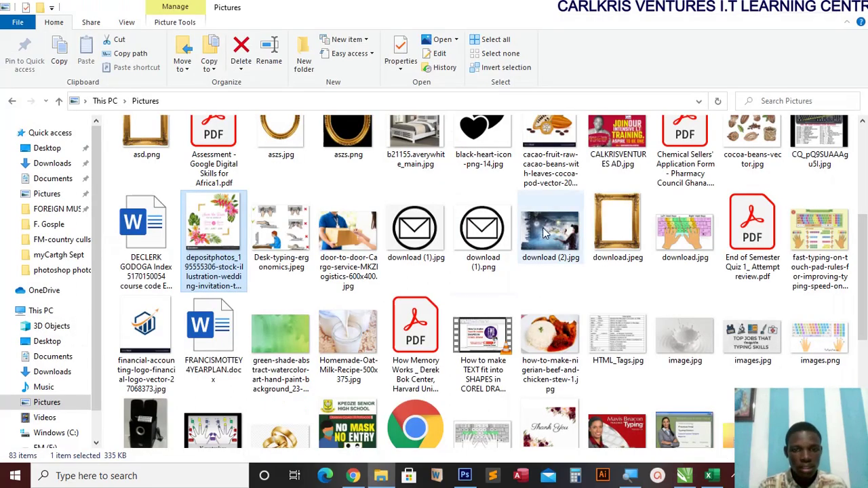
pyautogui.click(493, 148)
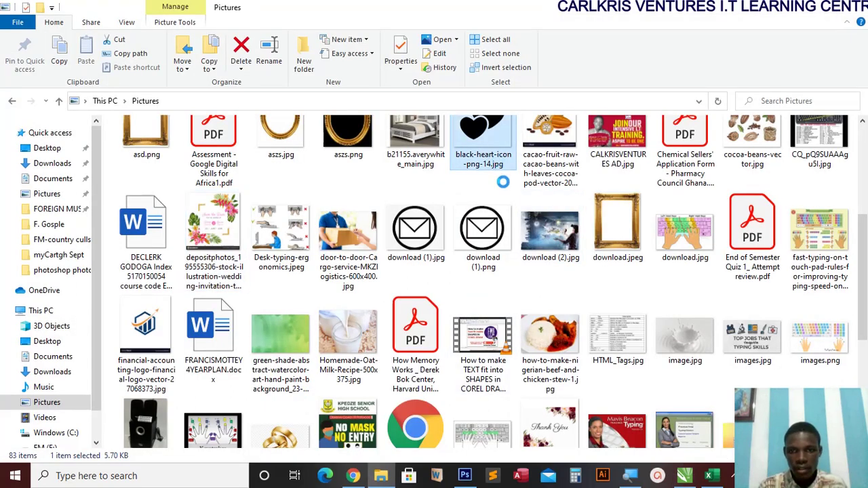
pyautogui.moveTo(613, 371); pyautogui.dragTo(624, 240)
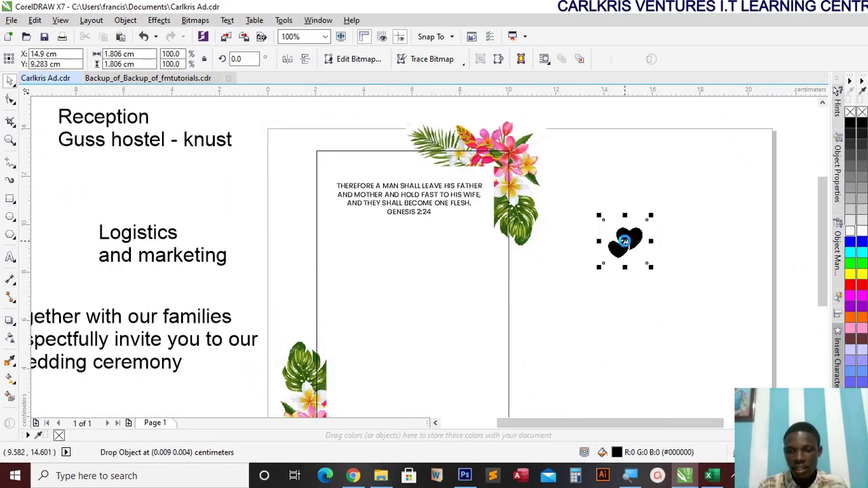
pyautogui.moveTo(652, 267); pyautogui.dragTo(703, 319)
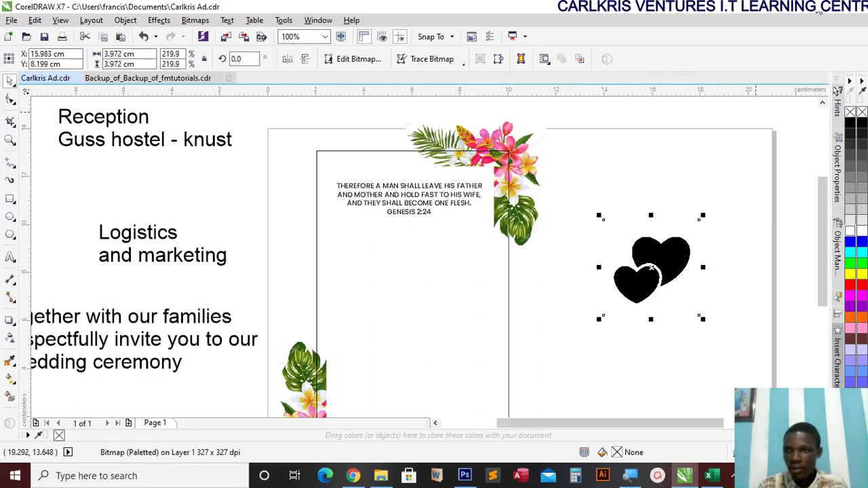
# Bring the 862650_heart_512x512.png image from the Pictures folder into the drawing.
pyautogui.click(819, 12)
pyautogui.scroll(-3, 476, 310)
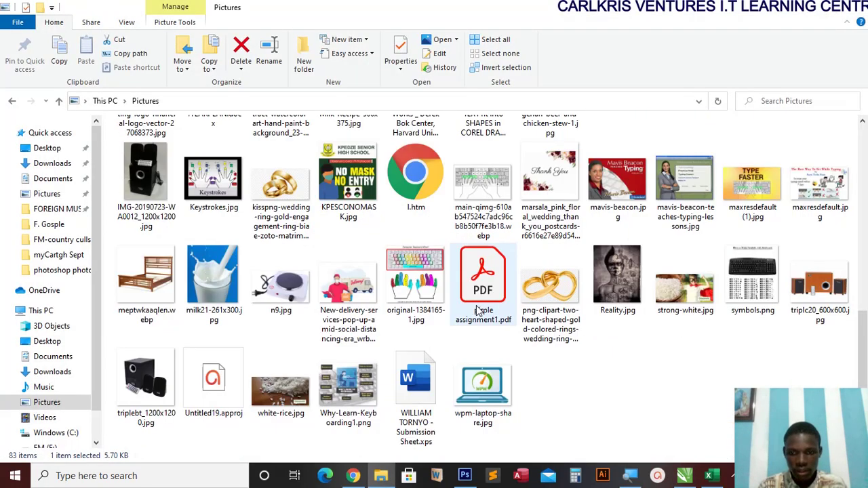
pyautogui.scroll(9, 477, 311)
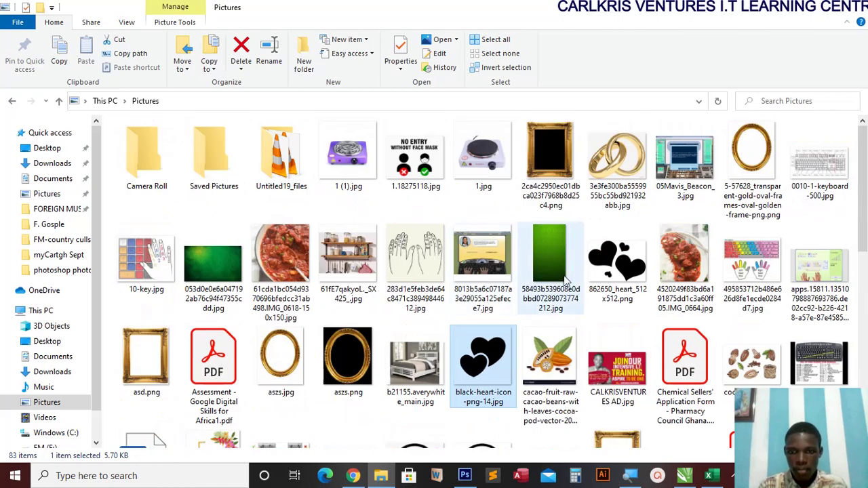
pyautogui.moveTo(635, 279); pyautogui.dragTo(625, 166)
pyautogui.moveTo(663, 188); pyautogui.dragTo(597, 267)
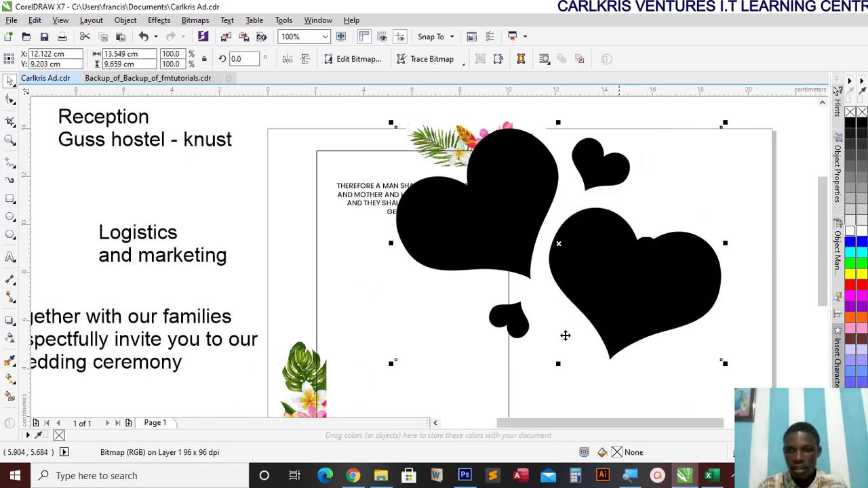
# Scale the four-heart image down to about 4.9 cm wide beside the rectangle, and move the two-heart image to the page's right edge.
pyautogui.moveTo(725, 364); pyautogui.dragTo(543, 233)
pyautogui.click(664, 273)
pyautogui.moveTo(664, 273); pyautogui.dragTo(818, 188)
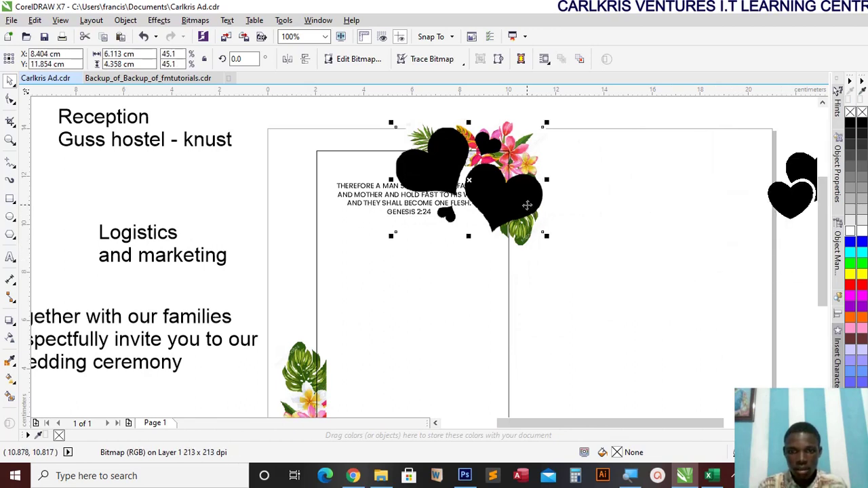
pyautogui.moveTo(533, 210); pyautogui.dragTo(698, 289)
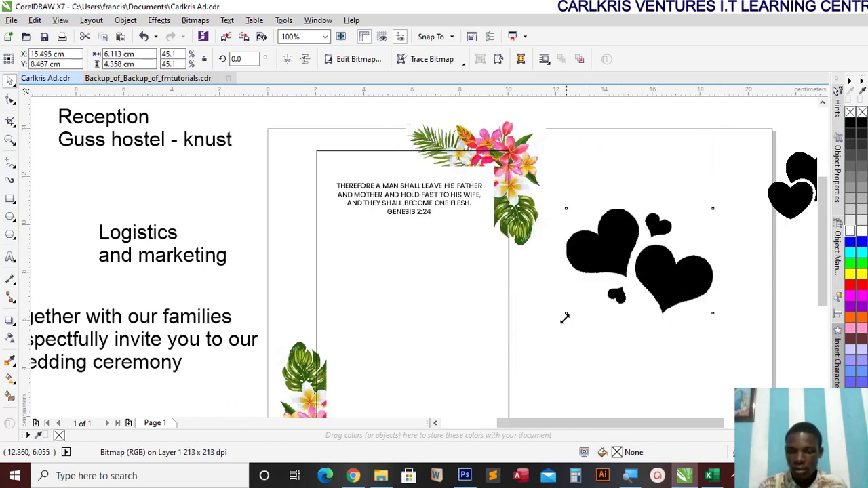
pyautogui.moveTo(565, 317); pyautogui.dragTo(587, 305)
pyautogui.moveTo(610, 235); pyautogui.dragTo(601, 212)
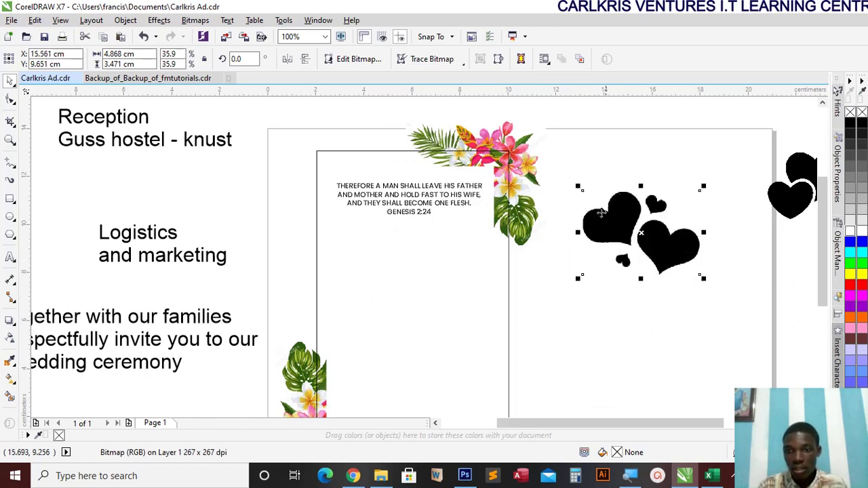
pyautogui.moveTo(661, 232); pyautogui.dragTo(673, 233)
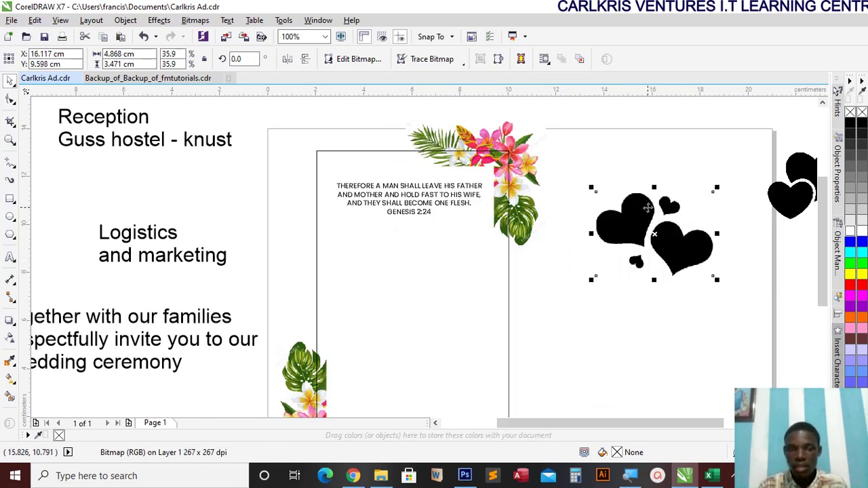
# Convert the four-heart image to a 300 dpi bitmap.
pyautogui.click(195, 20)
pyautogui.click(210, 35)
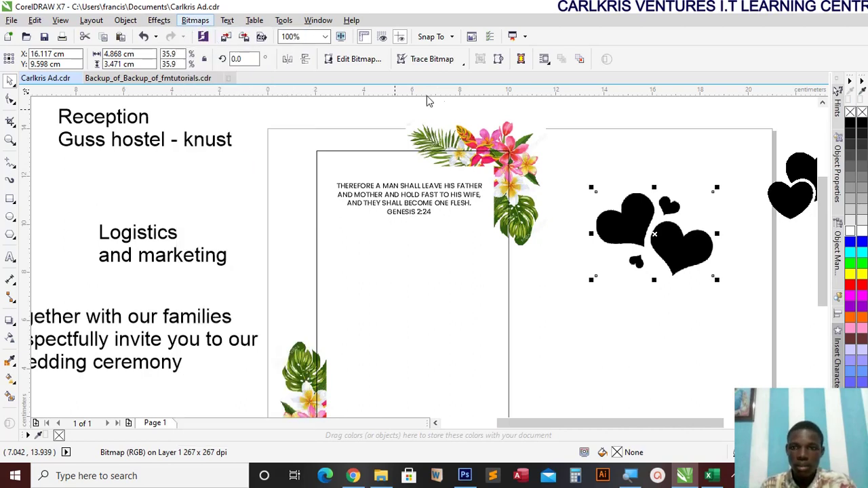
pyautogui.click(405, 305)
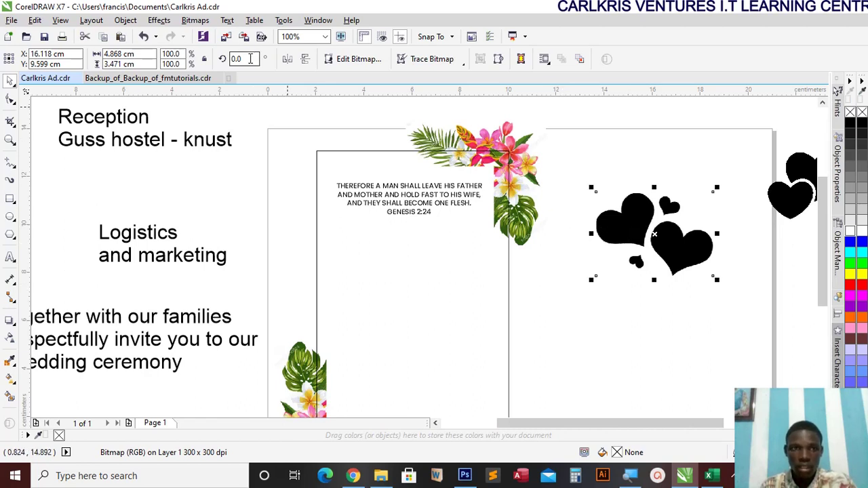
# Apply a Gaussian Blur with a radius of 9 pixels to the four-heart bitmap.
pyautogui.click(204, 21)
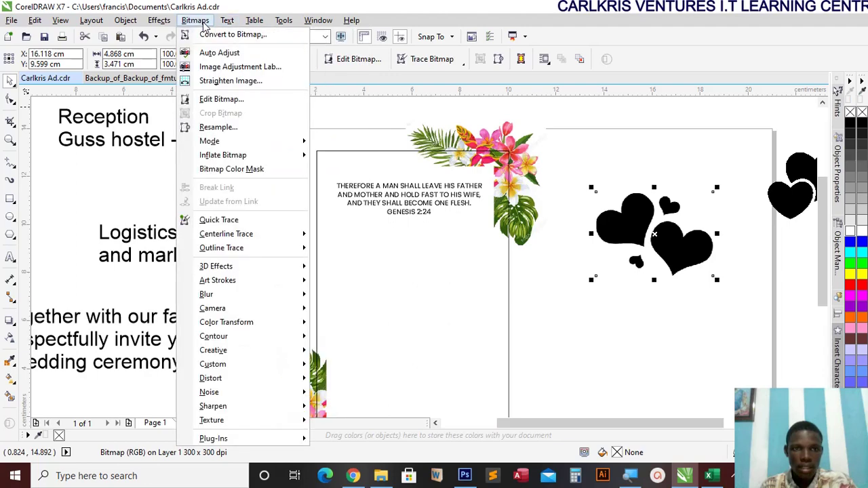
pyautogui.moveTo(224, 25)
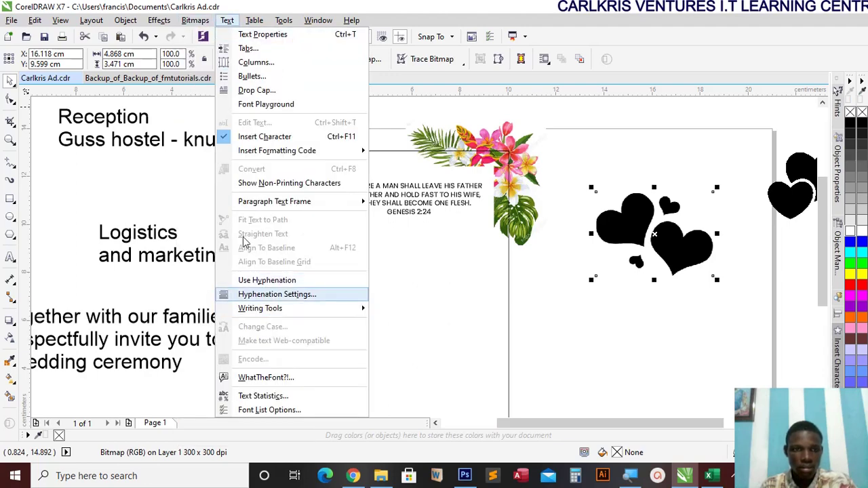
pyautogui.moveTo(195, 25)
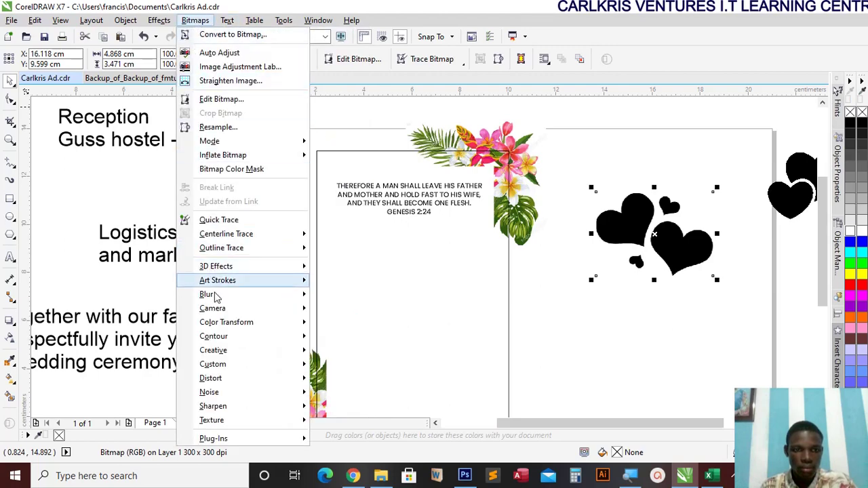
pyautogui.moveTo(210, 296)
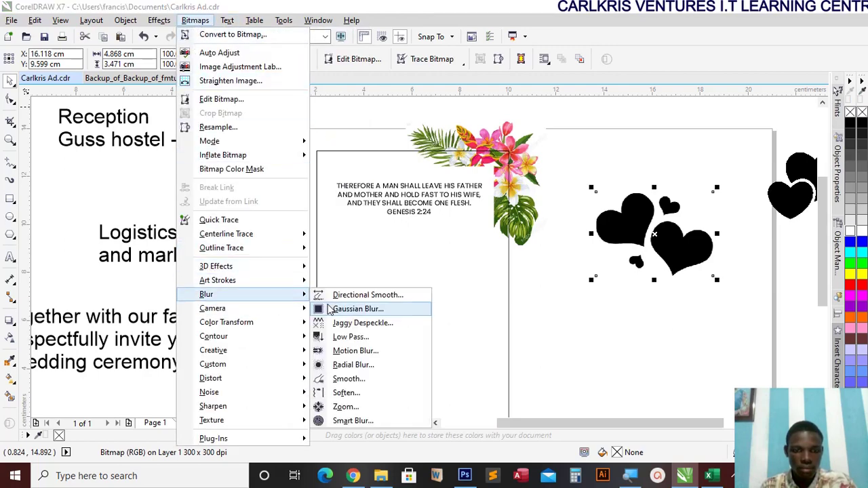
pyautogui.click(358, 309)
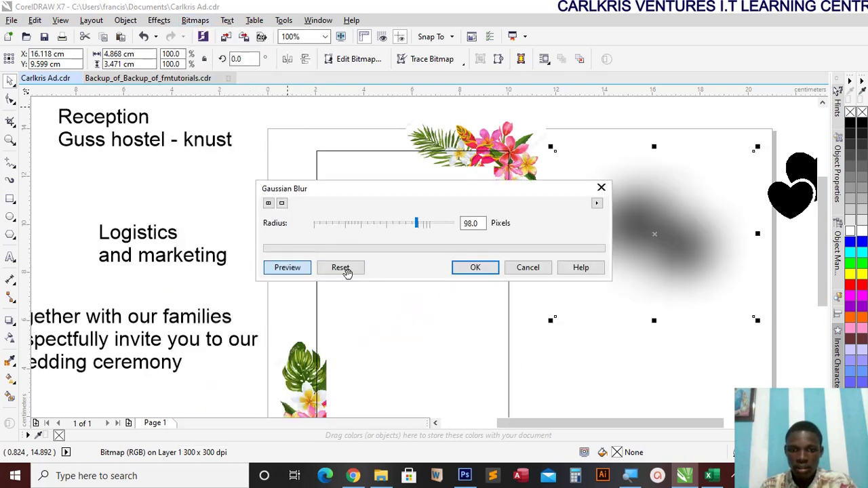
pyautogui.moveTo(334, 222); pyautogui.dragTo(351, 228)
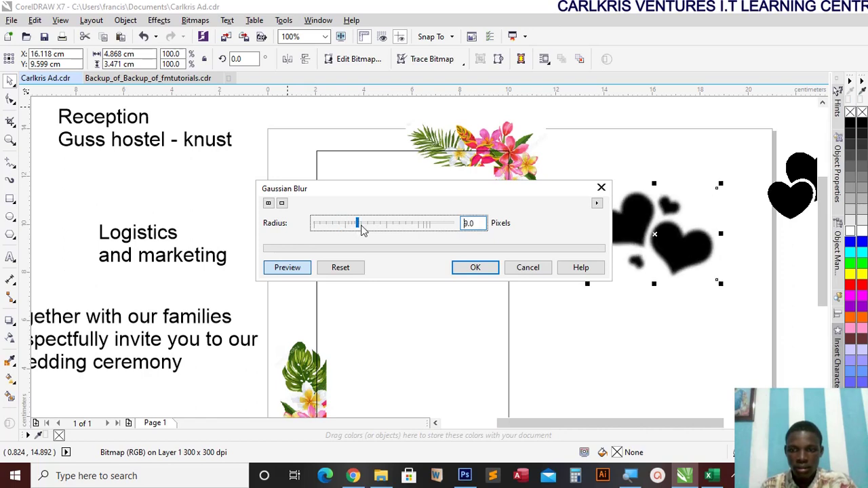
pyautogui.click(463, 269)
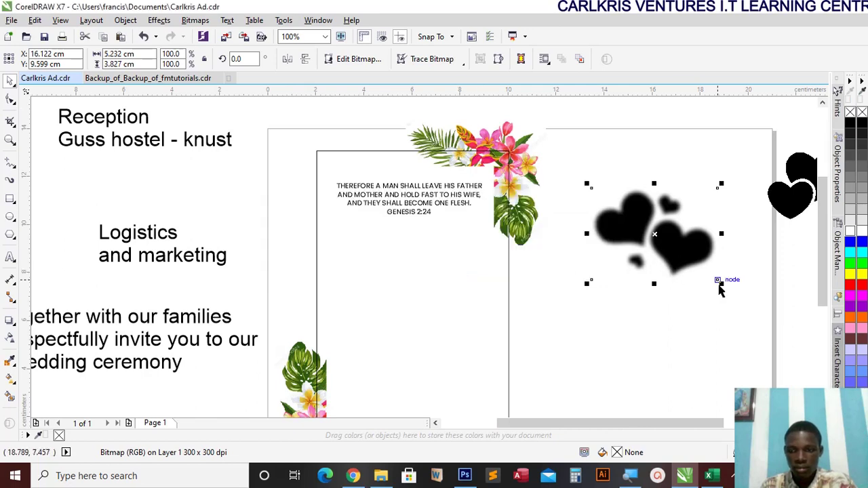
# Scale the blurred hearts down to about 4.3 cm wide and outline-trace them with the Logo image type.
pyautogui.moveTo(719, 282); pyautogui.dragTo(699, 267)
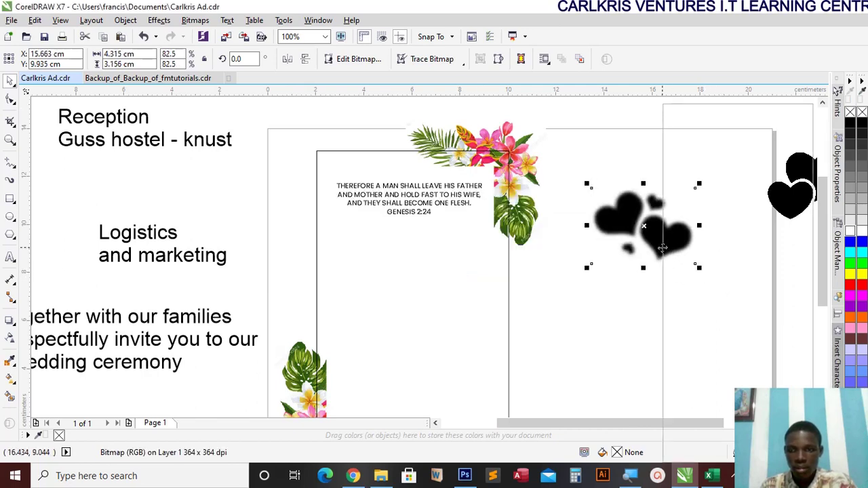
pyautogui.rightClick(662, 248)
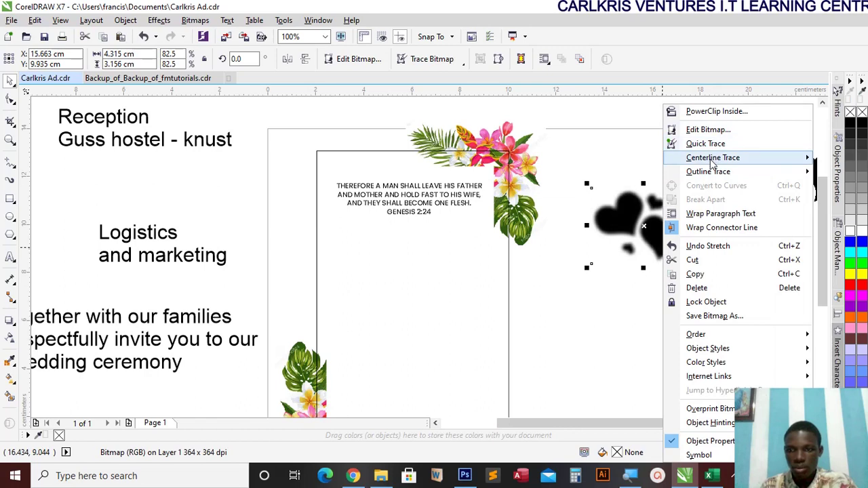
pyautogui.moveTo(711, 175)
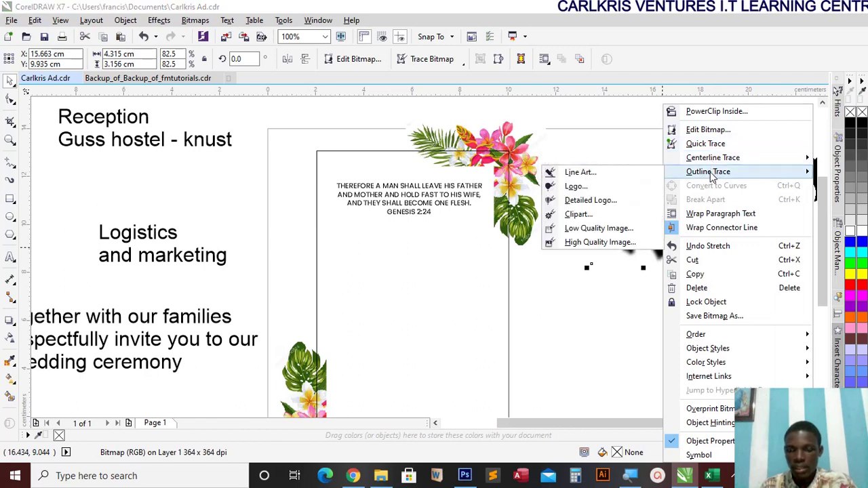
pyautogui.click(616, 191)
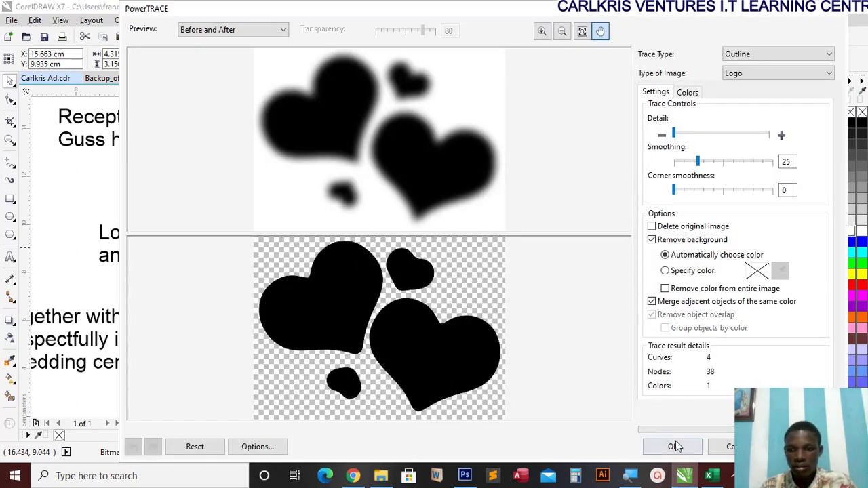
pyautogui.click(675, 445)
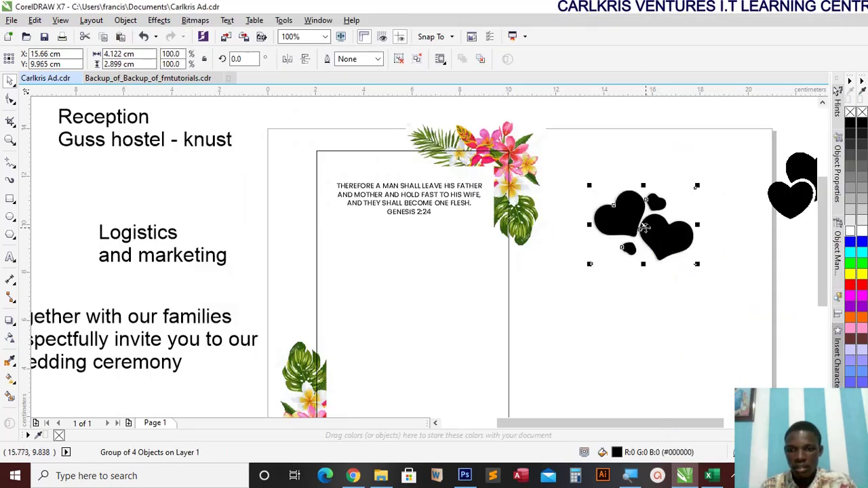
# Move the traced hearts below the blurred bitmap, and move the bitmap up to the page's upper edge.
pyautogui.moveTo(644, 228); pyautogui.dragTo(638, 316)
pyautogui.click(665, 240)
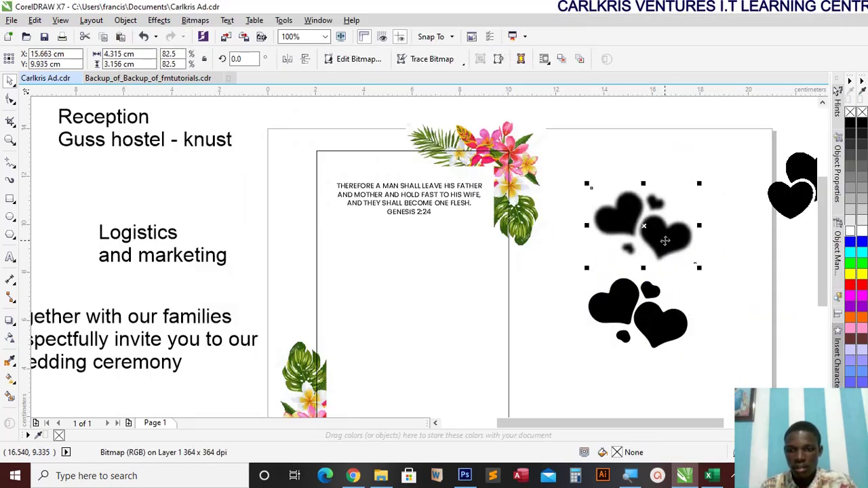
pyautogui.moveTo(665, 241); pyautogui.dragTo(650, 164)
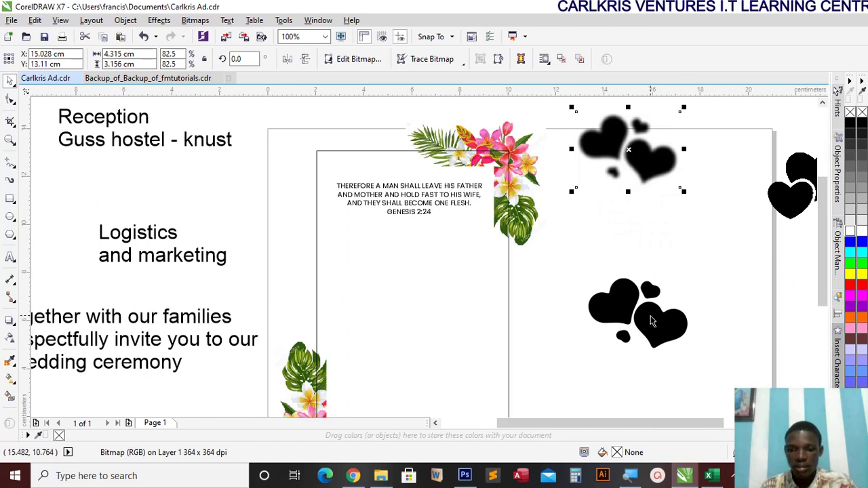
# Scale the traced hearts group down to about 2.75 cm wide and place it below the blurred bitmap, right of the rectangle.
pyautogui.click(651, 321)
pyautogui.moveTo(682, 325)
pyautogui.mouseDown()
pyautogui.moveTo(610, 275)
pyautogui.moveTo(347, 204)
pyautogui.moveTo(657, 263)
pyautogui.moveTo(654, 280)
pyautogui.moveTo(642, 273)
pyautogui.mouseUp()
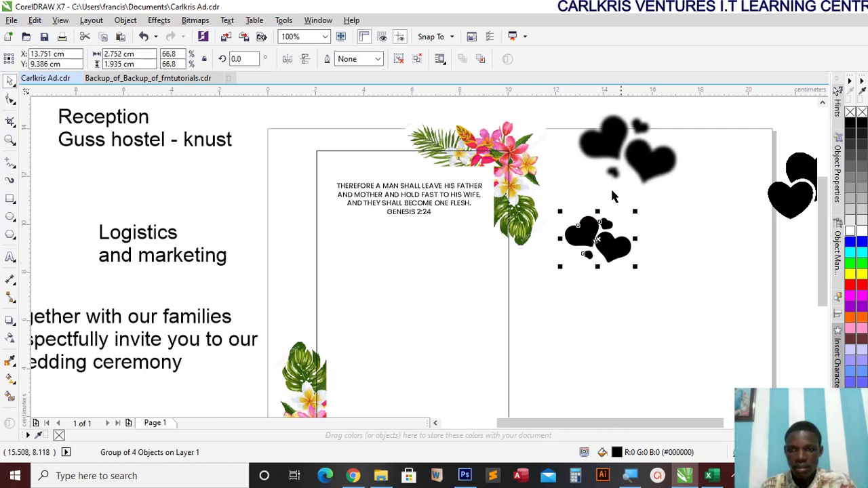
pyautogui.moveTo(599, 236); pyautogui.dragTo(637, 259)
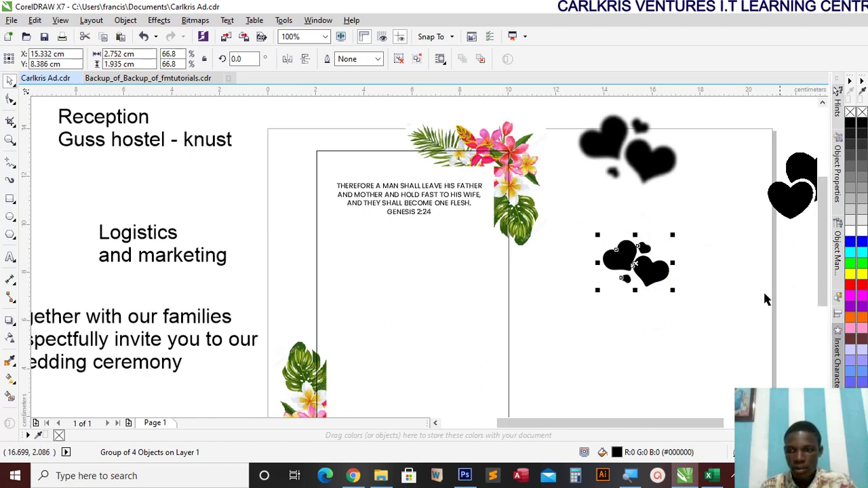
# Fill the traced four-heart group with purple (#990099) and scale it down to about 2.3 cm wide.
pyautogui.scroll(-3, 859, 375)
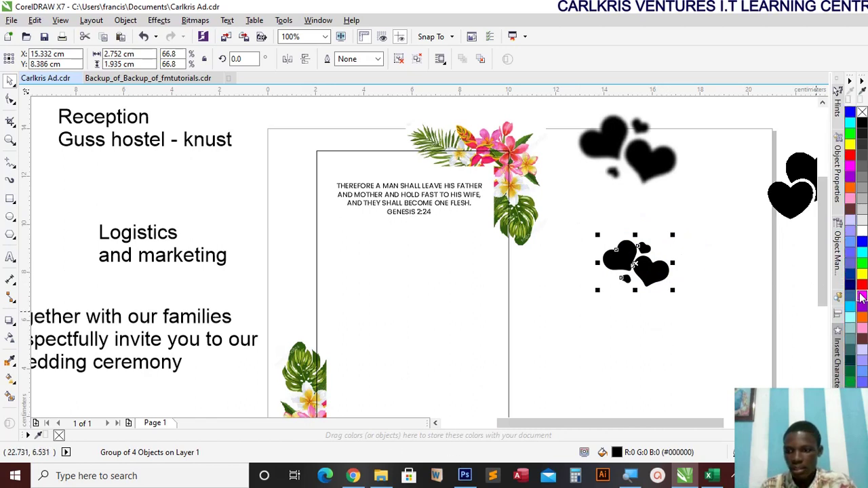
pyautogui.scroll(-5, 854, 292)
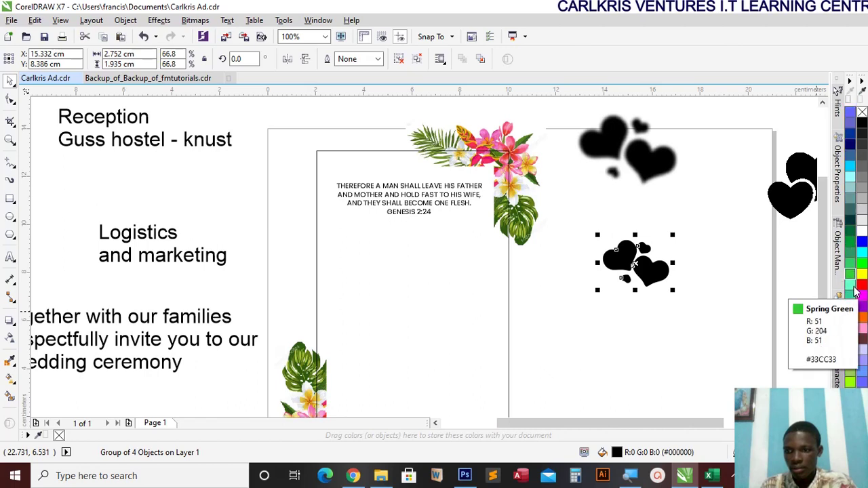
pyautogui.scroll(-4, 853, 293)
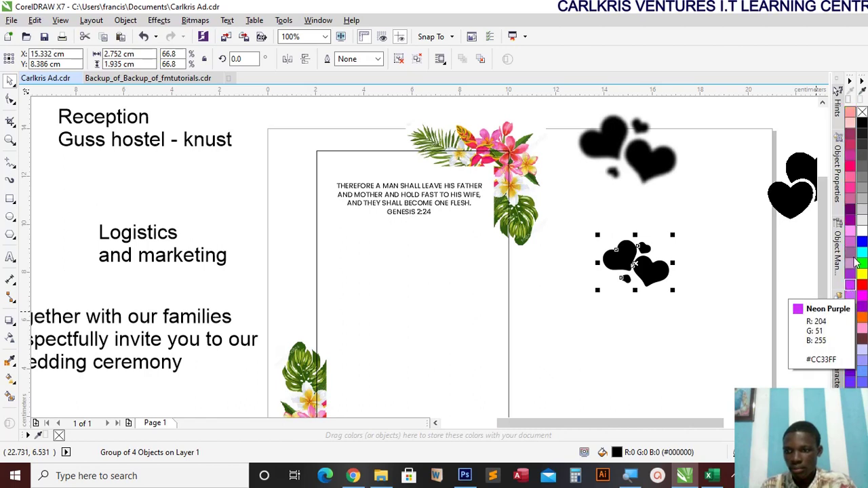
pyautogui.click(850, 219)
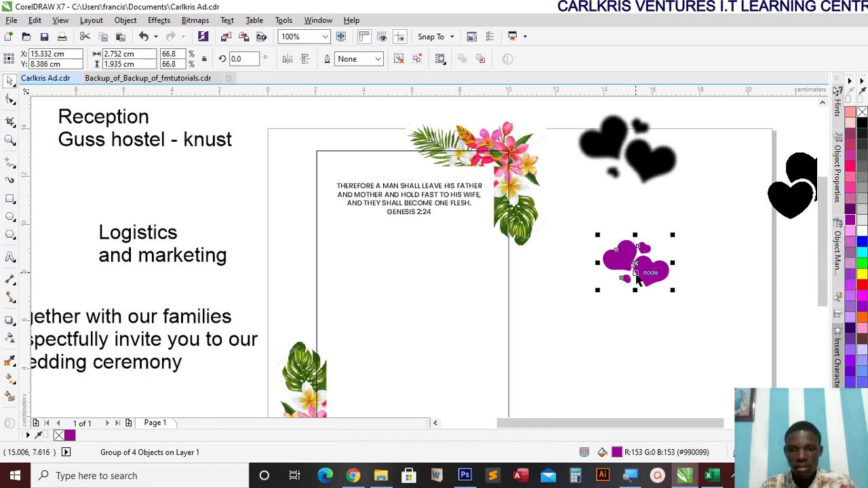
pyautogui.moveTo(671, 290); pyautogui.dragTo(663, 283)
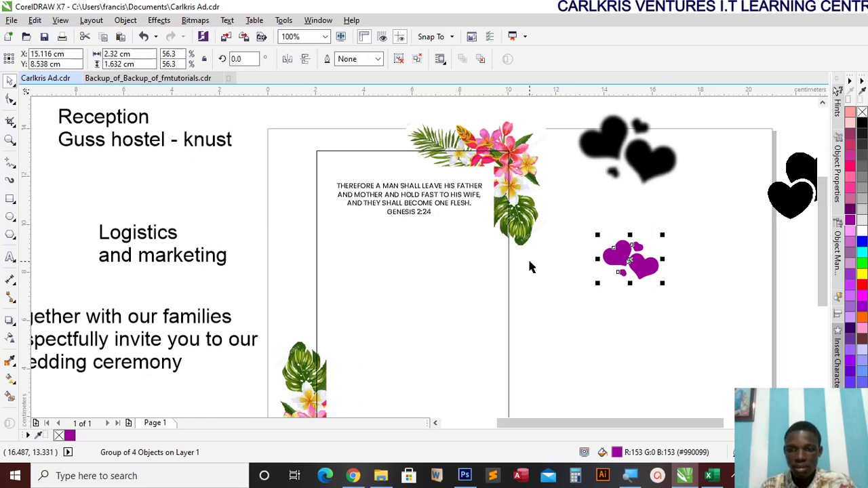
# Convert the purple four-heart group to a bitmap and start a Gaussian Blur on it.
pyautogui.click(195, 20)
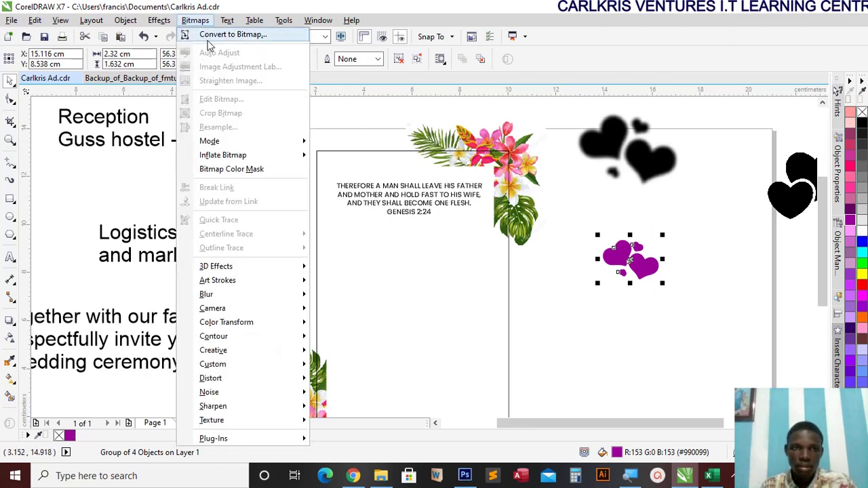
pyautogui.click(210, 37)
pyautogui.click(409, 303)
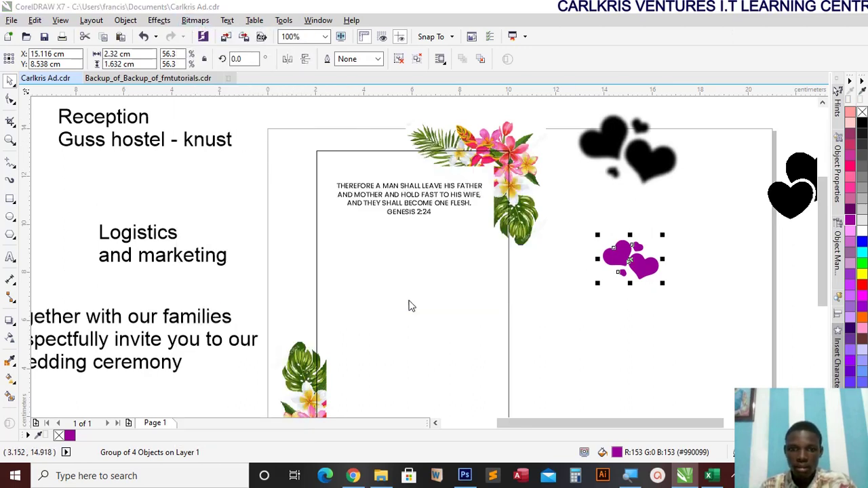
pyautogui.click(207, 21)
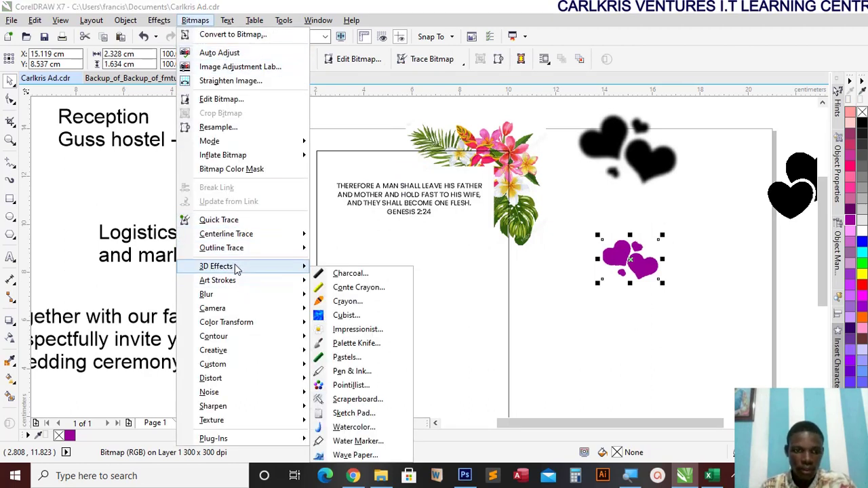
pyautogui.moveTo(236, 294)
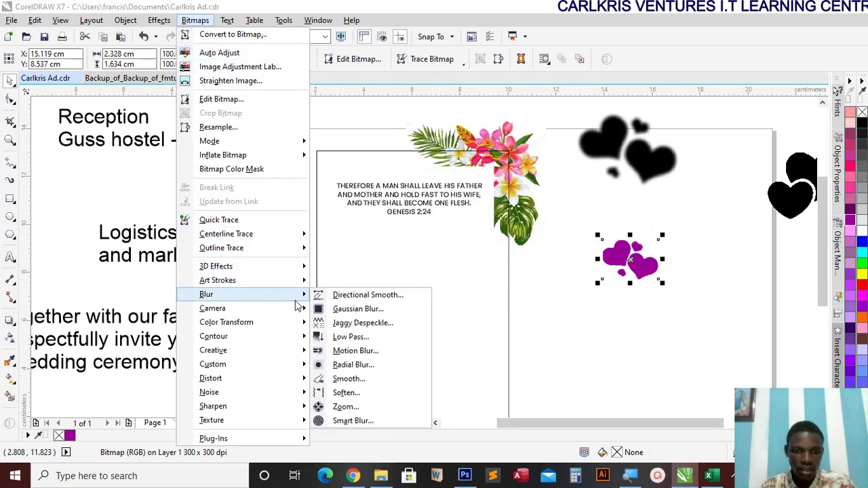
pyautogui.click(352, 309)
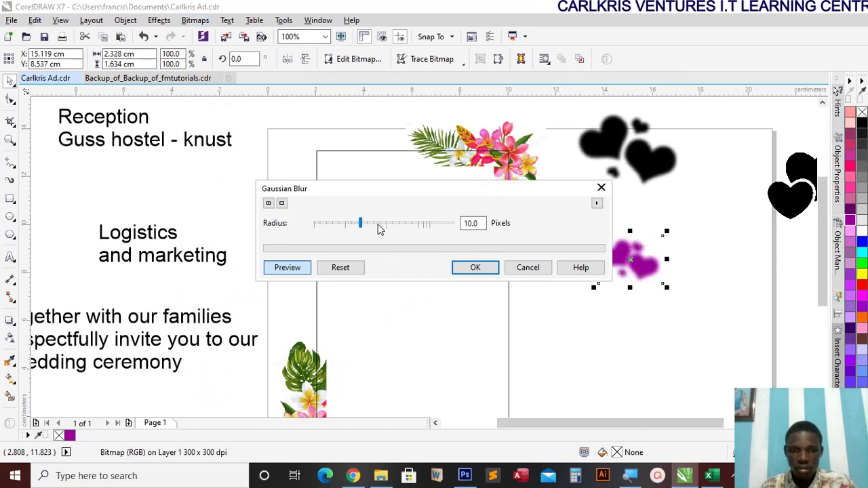
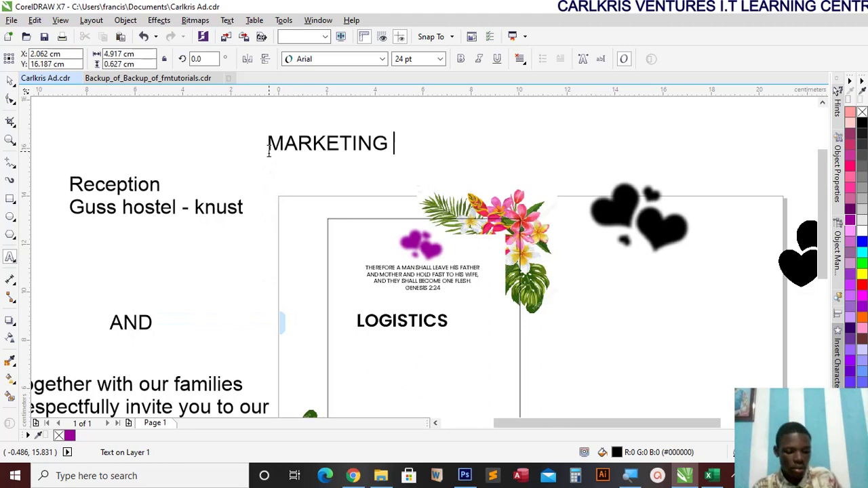
# Set the font of the MARKETING text to Poppins SemiBold.
pyautogui.click(382, 59)
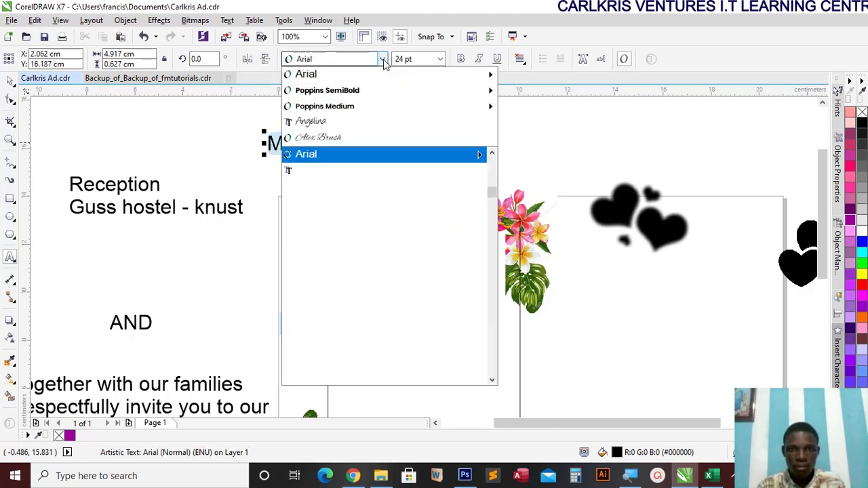
pyautogui.click(349, 93)
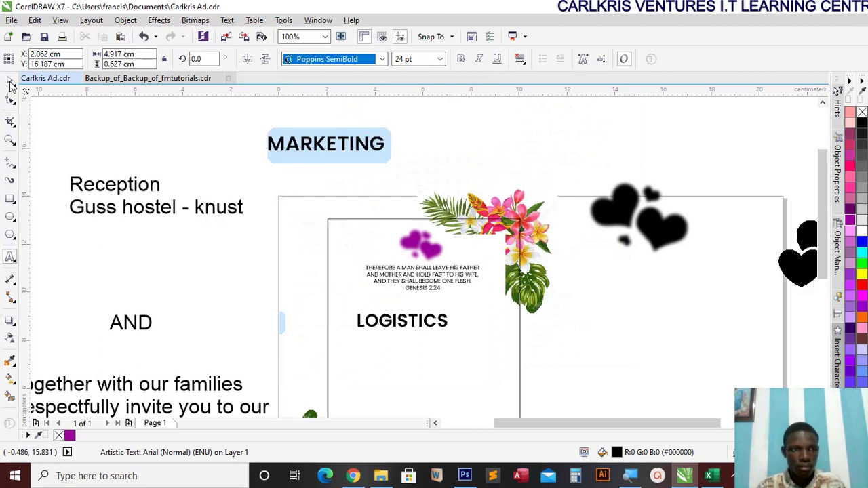
pyautogui.click(288, 154)
pyautogui.hotkey('ctrl', 'space')
# Place MARKETING just below LOGISTICS, scale it down slightly, and move both words together a little lower inside the invitation rectangle.
pyautogui.moveTo(331, 144); pyautogui.dragTo(431, 344)
pyautogui.moveTo(374, 356); pyautogui.dragTo(384, 347)
pyautogui.moveTo(437, 341); pyautogui.dragTo(434, 341)
pyautogui.moveTo(262, 307); pyautogui.dragTo(487, 351)
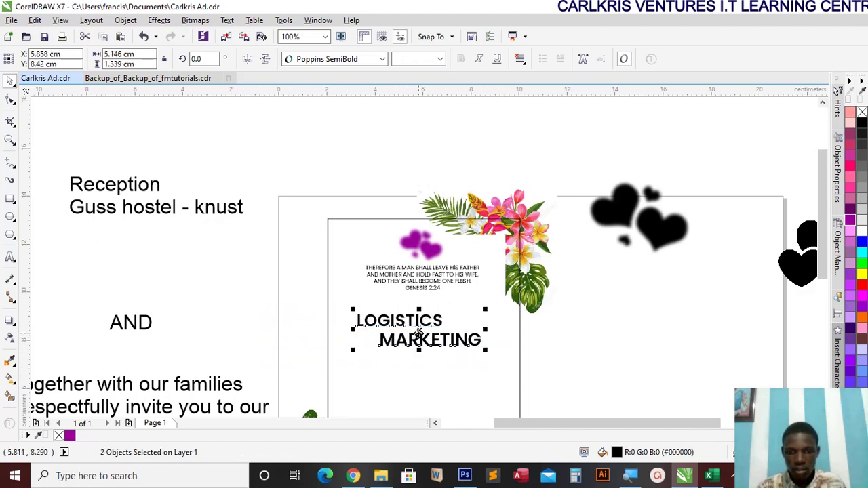
pyautogui.moveTo(419, 332); pyautogui.dragTo(423, 339)
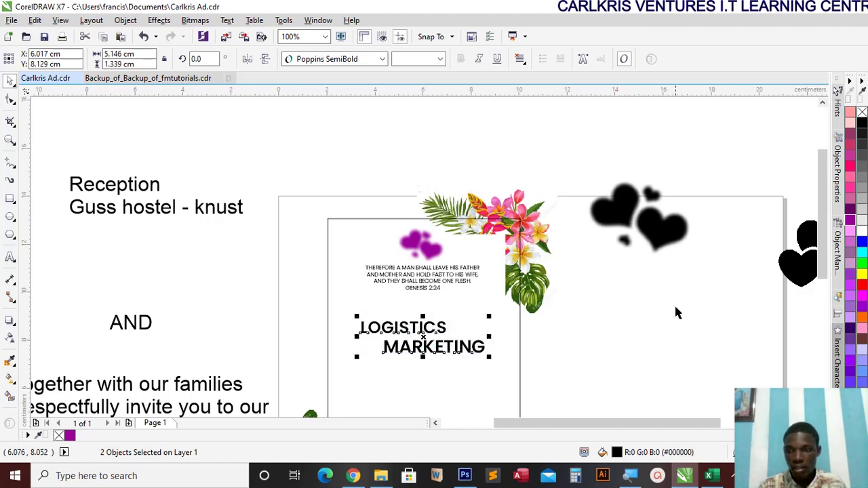
# Move the black two-heart bitmap fully onto the page and outline-trace it with the Logo image type.
pyautogui.scroll(-2, 815, 270)
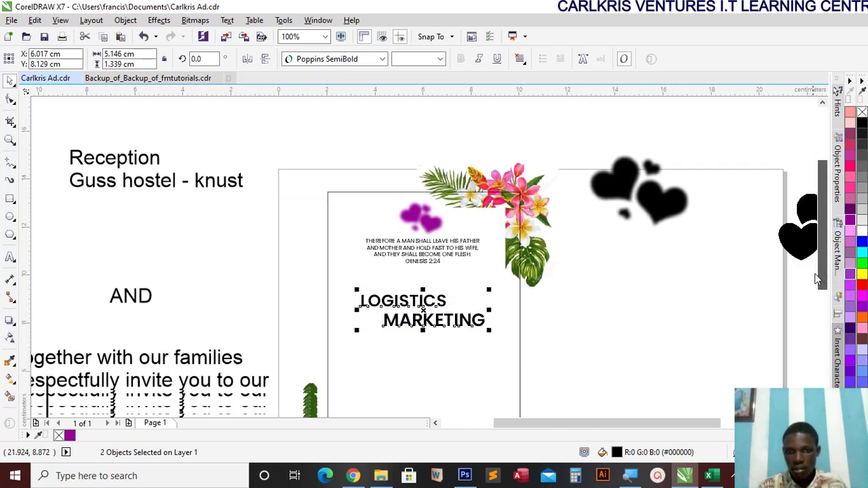
pyautogui.moveTo(793, 240); pyautogui.dragTo(736, 260)
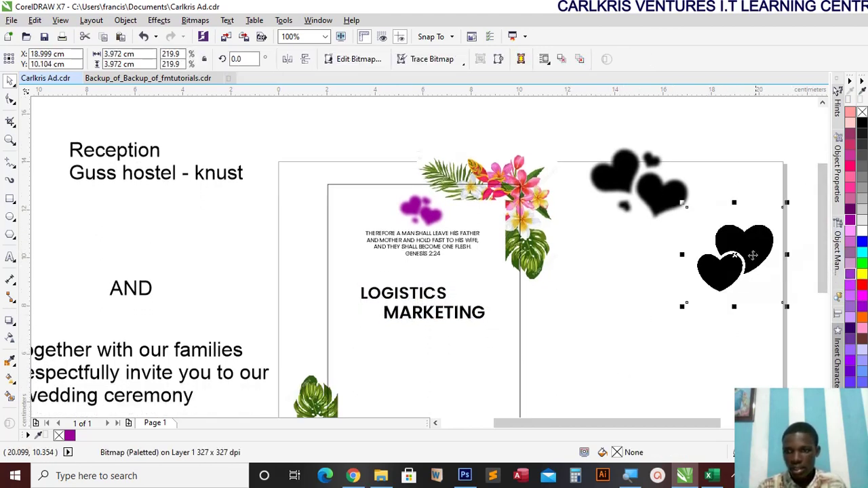
pyautogui.rightClick(743, 255)
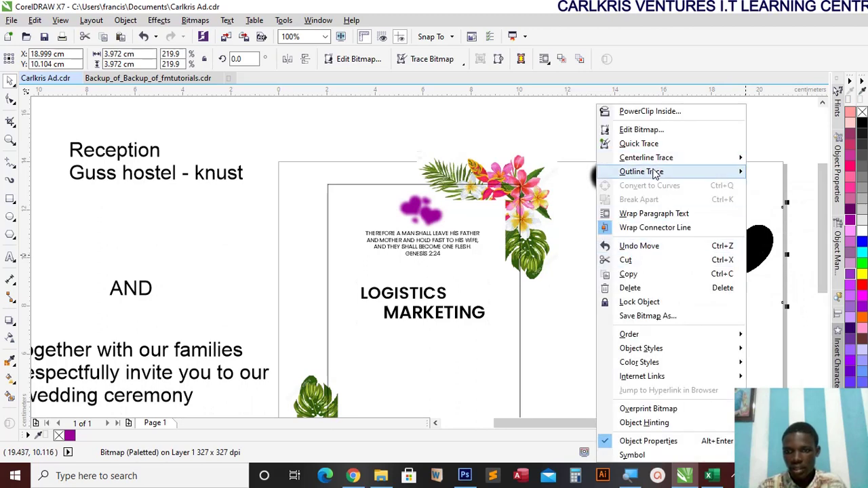
pyautogui.moveTo(632, 175)
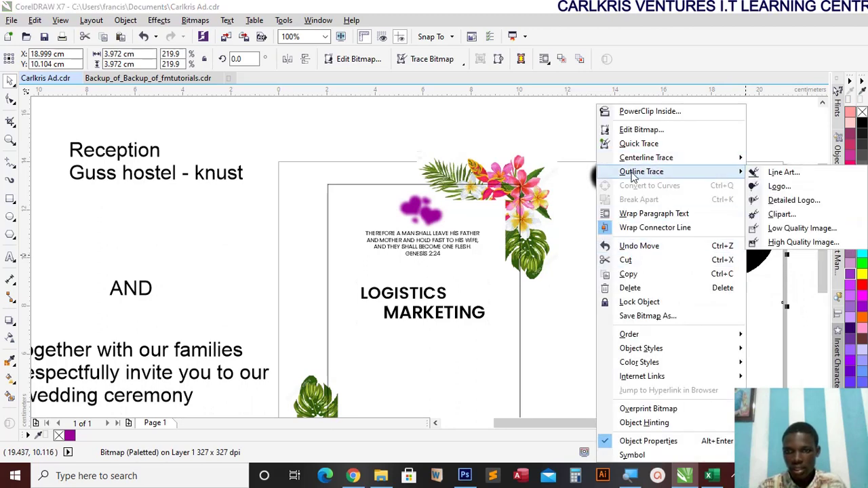
pyautogui.click(787, 189)
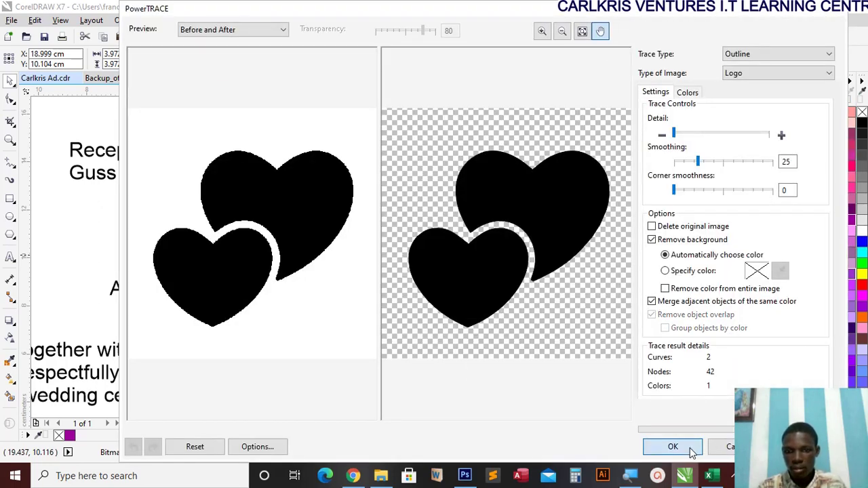
pyautogui.click(671, 446)
# Move the traced two hearts off their bitmap, fill them with purple (#990099) and ungroup them.
pyautogui.moveTo(758, 246); pyautogui.dragTo(669, 287)
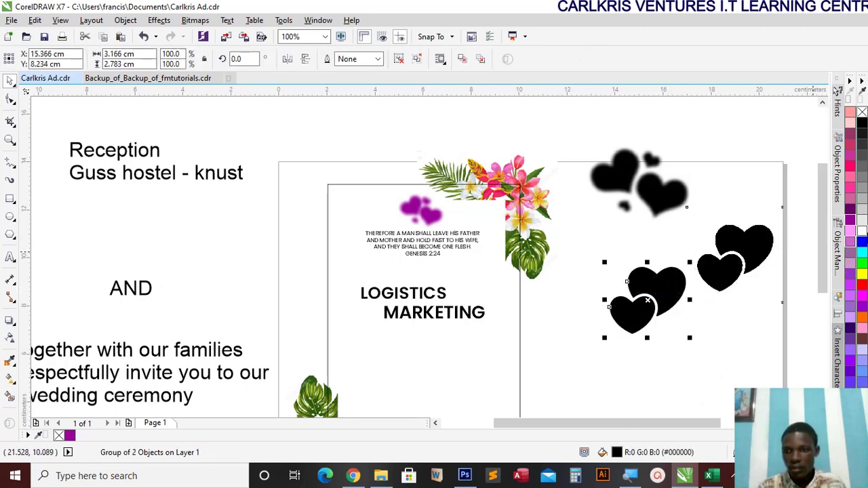
pyautogui.click(849, 218)
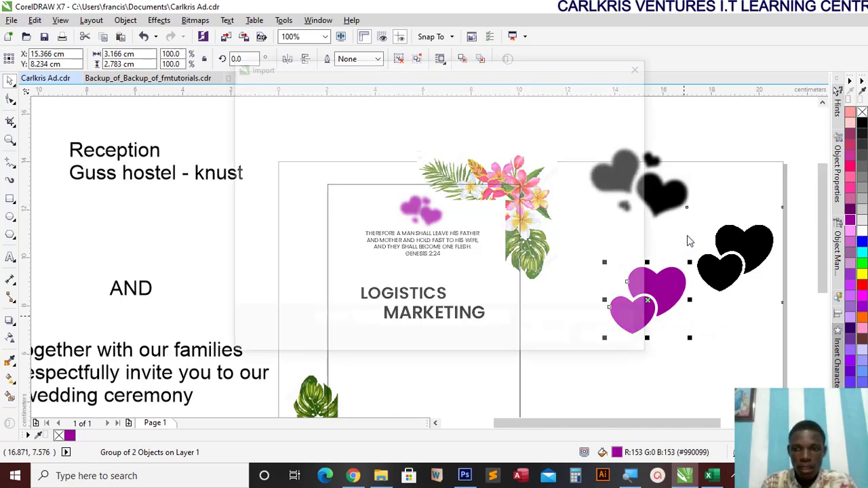
pyautogui.click(641, 66)
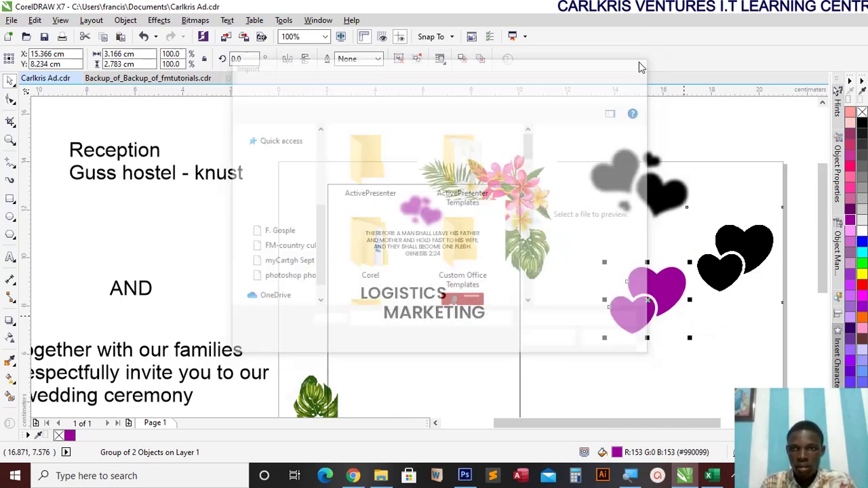
pyautogui.hotkey('ctrl', 'u')
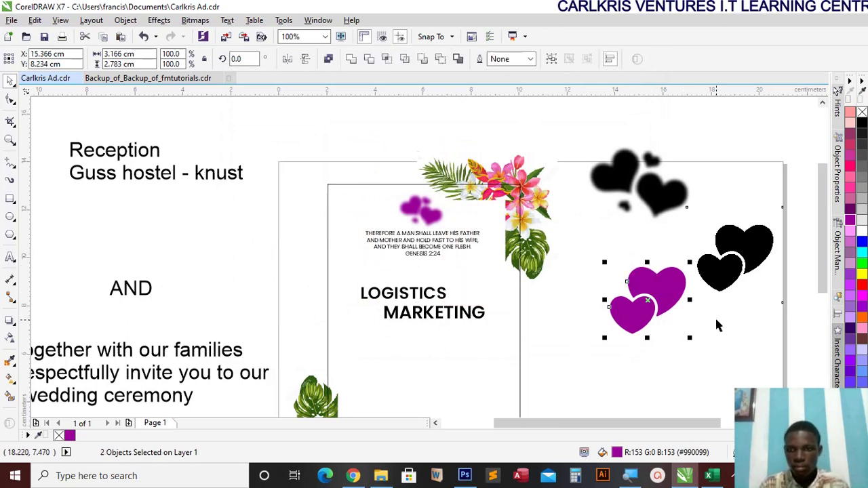
# Place the larger purple heart beside LOGISTICS, scale it down to about 1.67 cm wide, and shift MARKETING left under LOGISTICS.
pyautogui.click(678, 286)
pyautogui.moveTo(677, 286); pyautogui.dragTo(709, 252)
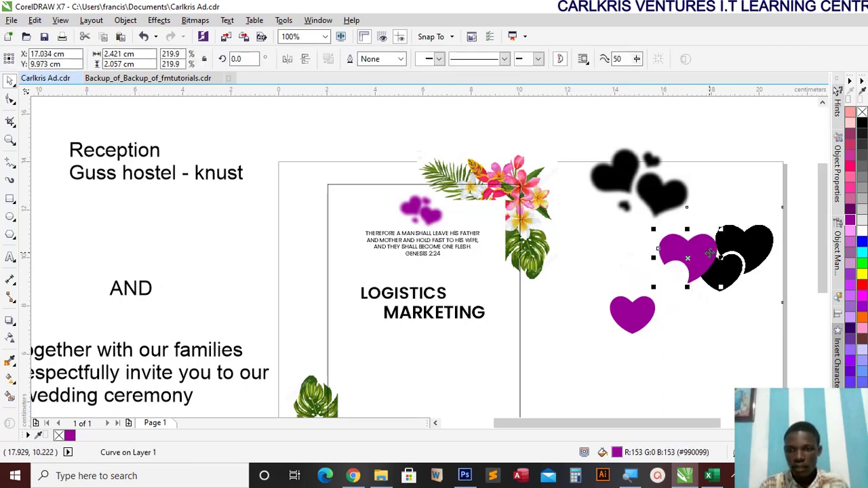
pyautogui.moveTo(684, 254); pyautogui.dragTo(484, 289)
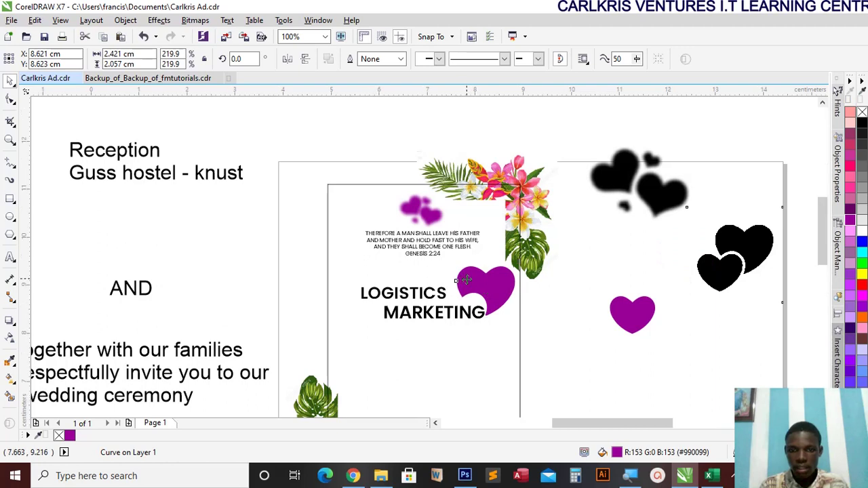
pyautogui.scroll(2, 474, 285)
pyautogui.moveTo(566, 358); pyautogui.dragTo(530, 326)
pyautogui.moveTo(504, 296); pyautogui.dragTo(483, 316)
pyautogui.moveTo(490, 358); pyautogui.dragTo(449, 352)
# Reshape the larger heart by stretching its lower tip down to the end of MARKETING and moving a right-edge node outward.
pyautogui.doubleClick(479, 330)
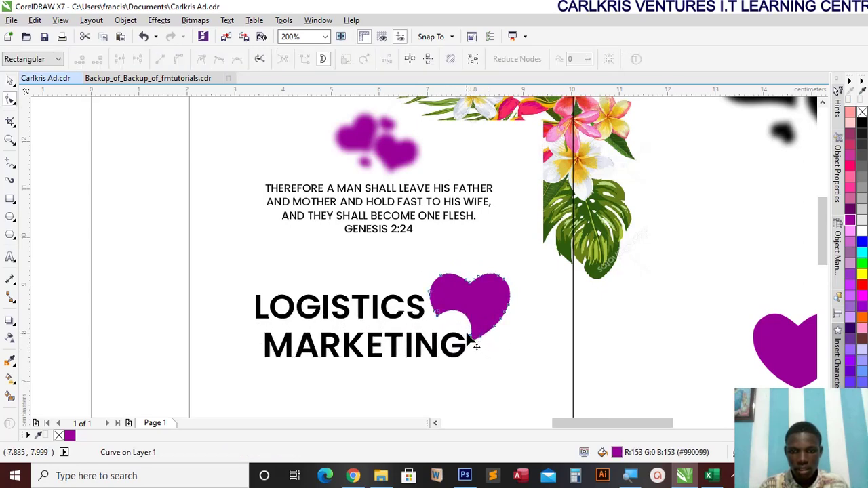
pyautogui.moveTo(484, 349); pyautogui.dragTo(468, 359)
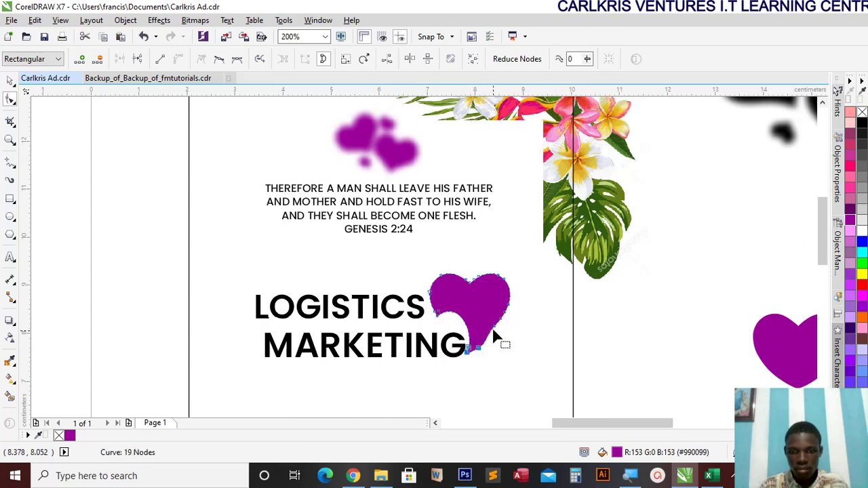
pyautogui.scroll(2, 493, 337)
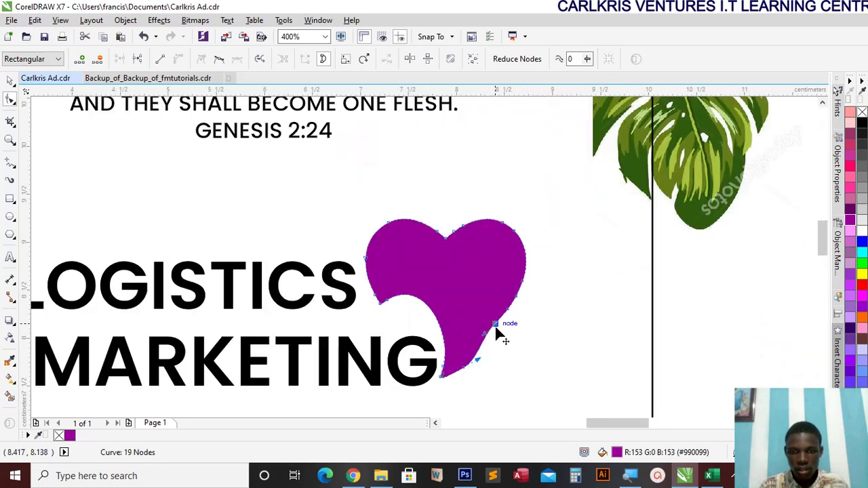
pyautogui.moveTo(498, 329); pyautogui.dragTo(502, 342)
# Delete four surplus nodes along the larger heart's lower right edge to smooth its curve, and finish node editing.
pyautogui.press('Delete')
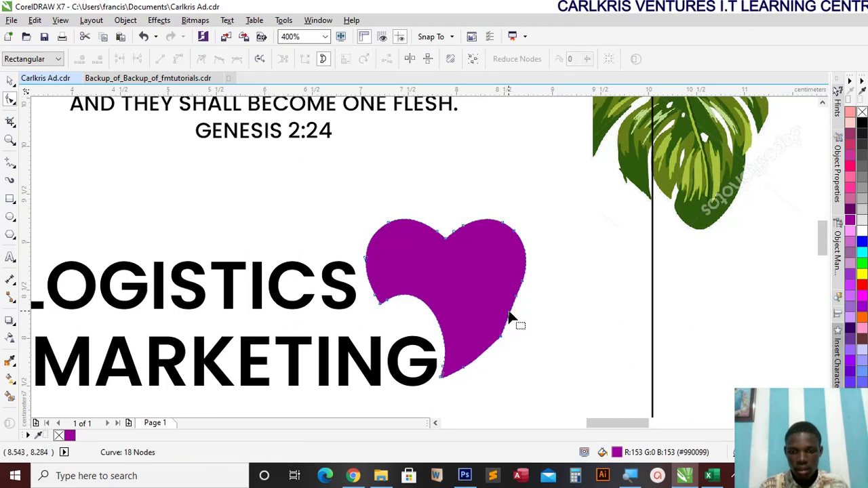
pyautogui.click(516, 299)
pyautogui.press('Delete')
pyautogui.click(502, 340)
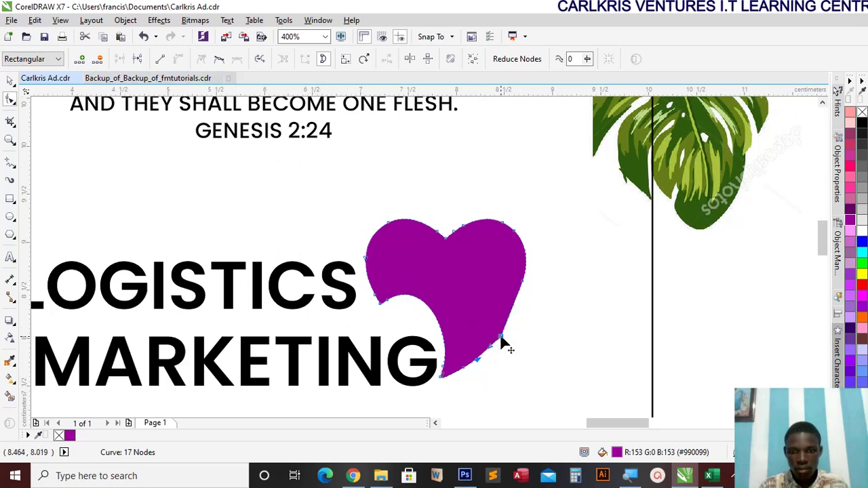
pyautogui.press('Delete')
pyautogui.click(465, 371)
pyautogui.press('Delete')
pyautogui.scroll(-1, 461, 371)
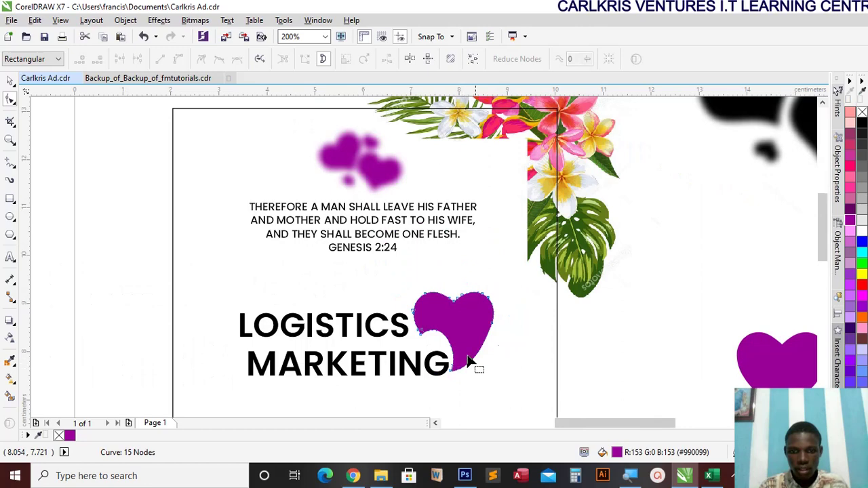
pyautogui.click(10, 80)
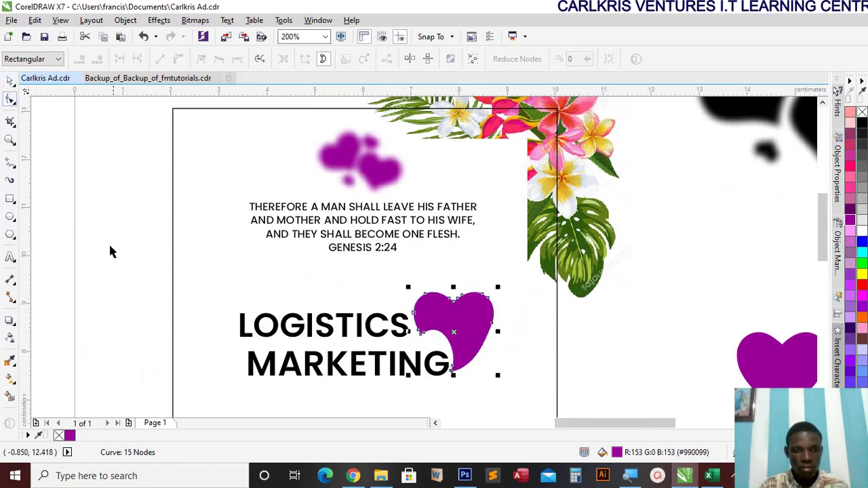
pyautogui.scroll(-1, 112, 271)
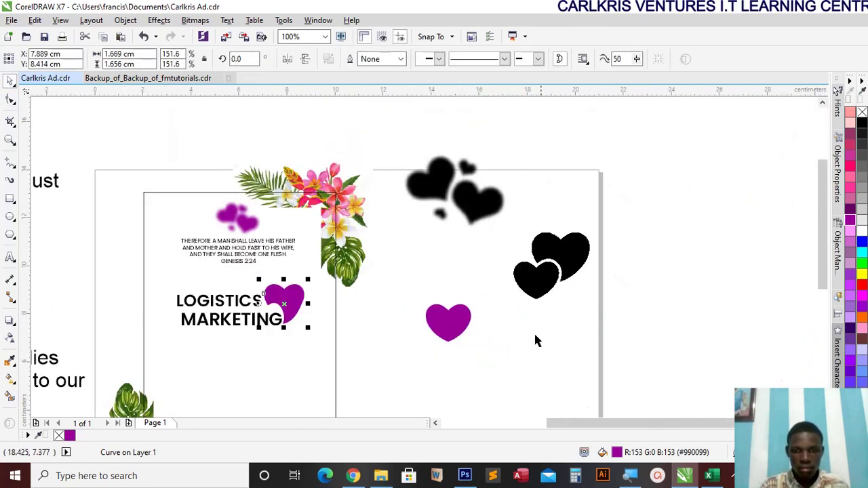
pyautogui.moveTo(608, 421); pyautogui.dragTo(583, 413)
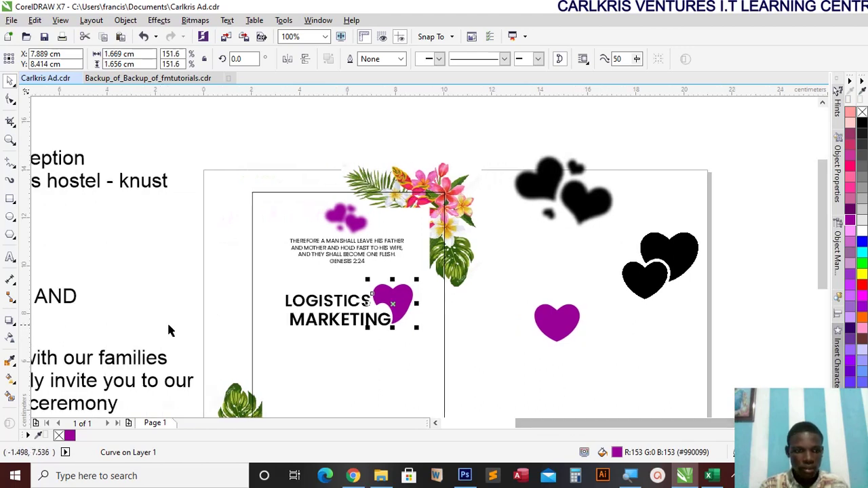
# Replace the wording of the AND text with "&" and place it on the purple heart beside LOGISTICS.
pyautogui.click(65, 299)
pyautogui.moveTo(54, 295); pyautogui.dragTo(149, 288)
pyautogui.doubleClick(151, 290)
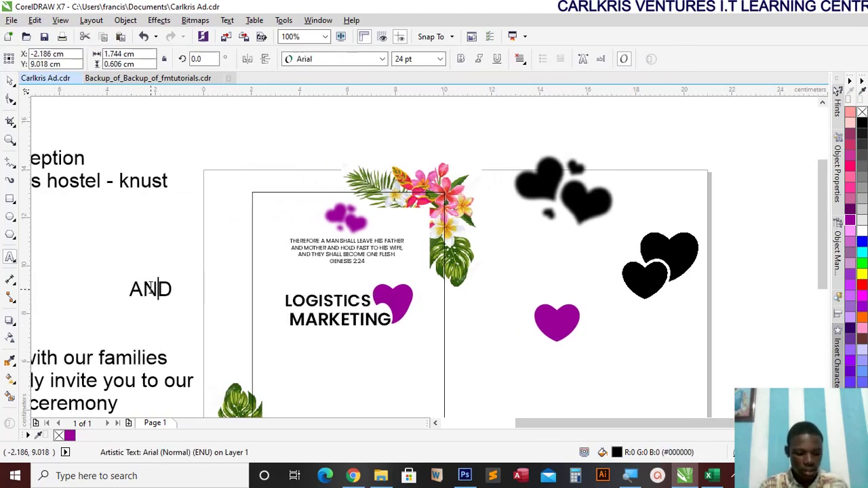
pyautogui.hotkey('ctrl', 'a')
pyautogui.write('&')
pyautogui.press('Escape')
pyautogui.moveTo(135, 266); pyautogui.dragTo(401, 297)
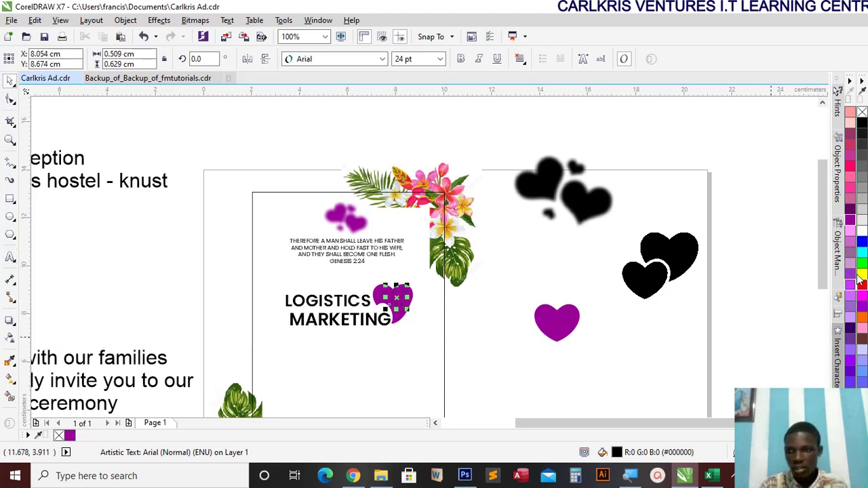
# Fill the "&" with white and enlarge it to about 0.57 cm wide on the heart.
pyautogui.click(861, 230)
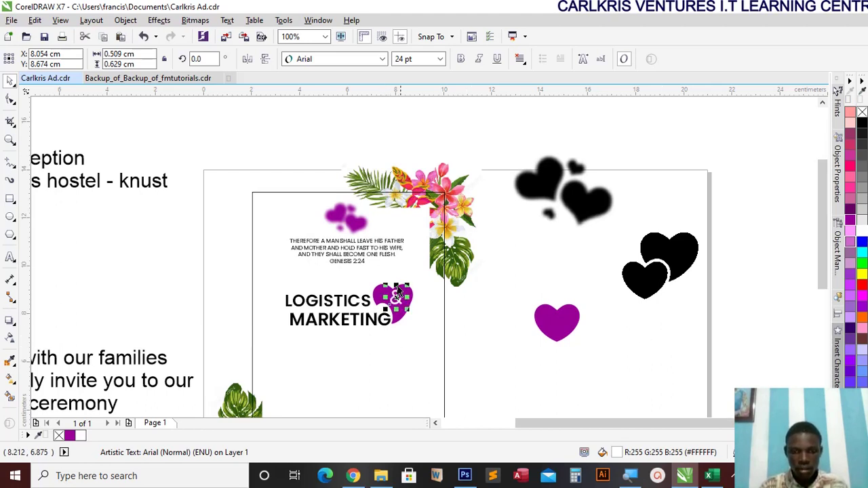
pyautogui.scroll(1, 403, 285)
pyautogui.moveTo(407, 332); pyautogui.dragTo(413, 336)
pyautogui.scroll(-1, 413, 336)
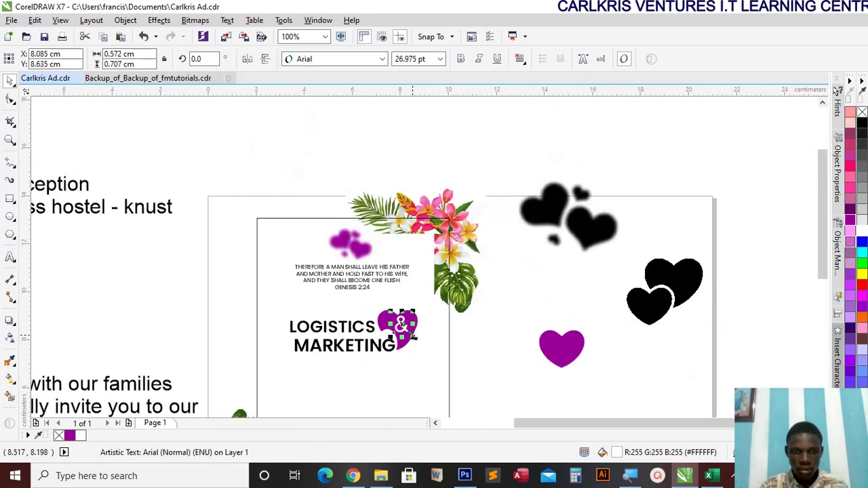
# Move the "together with our families" text onto the card below MARKETING and change it to sentence case.
pyautogui.moveTo(822, 250); pyautogui.dragTo(814, 294)
pyautogui.moveTo(137, 282); pyautogui.dragTo(489, 278)
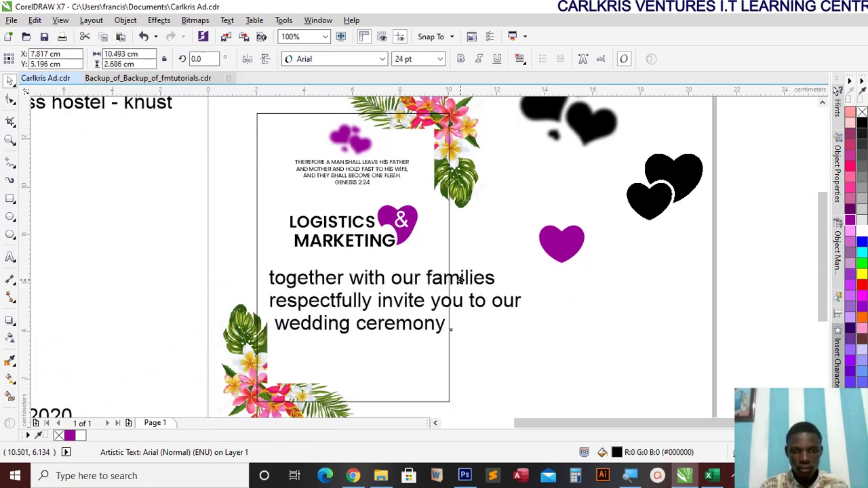
pyautogui.doubleClick(460, 279)
pyautogui.hotkey('ctrl', 'a')
pyautogui.rightClick(359, 290)
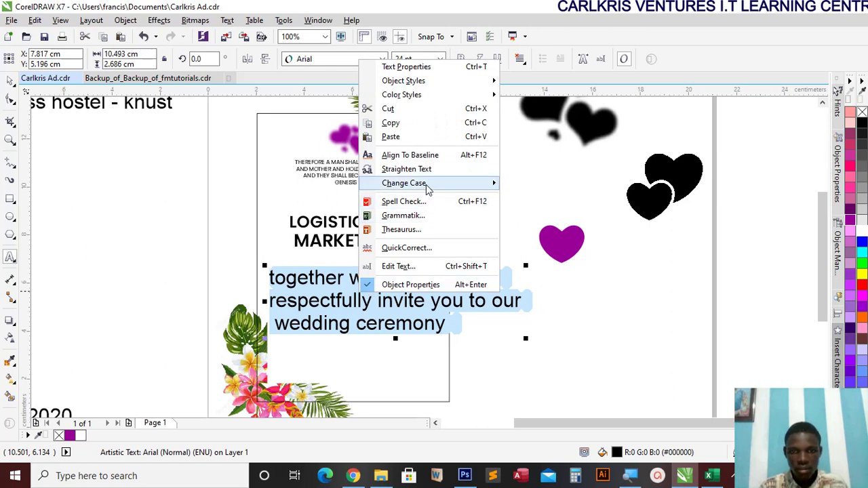
pyautogui.moveTo(426, 184)
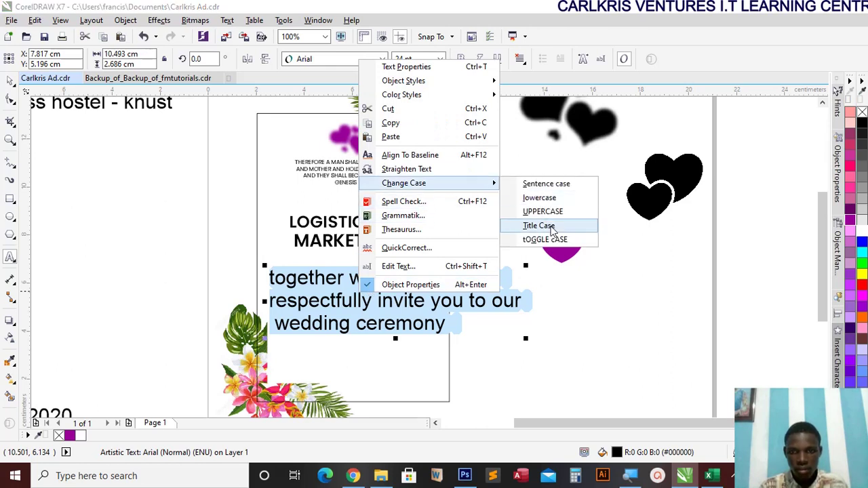
pyautogui.click(545, 184)
# Cut the "wedding ceremony" line from the invitation text and scale the remaining text to about 5.08 cm wide under MARKETING.
pyautogui.moveTo(528, 340); pyautogui.dragTo(248, 294)
pyautogui.hotkey('ctrl', 'x')
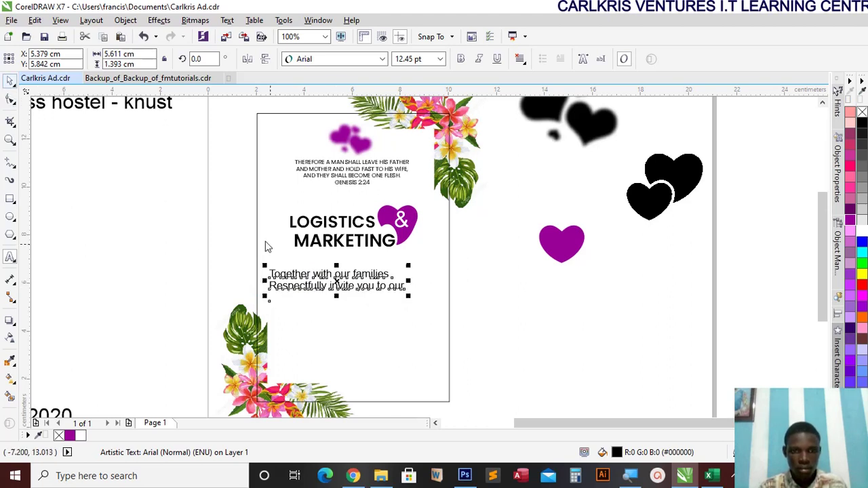
pyautogui.moveTo(338, 280); pyautogui.dragTo(358, 273)
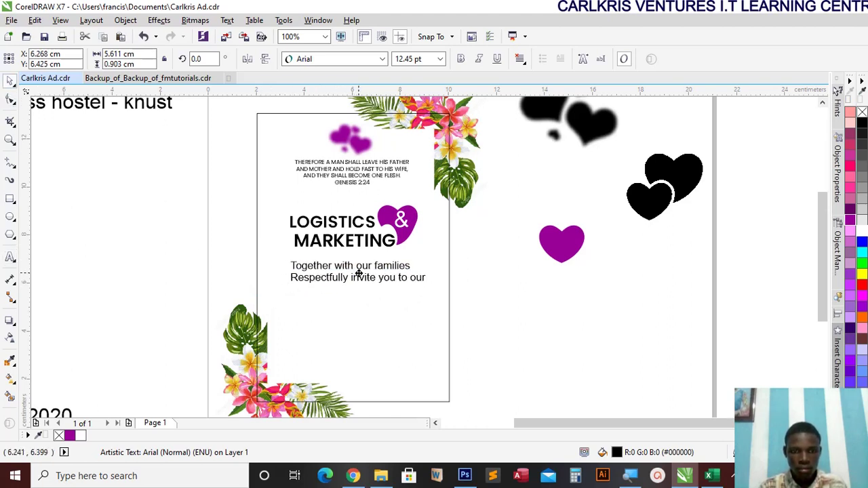
pyautogui.moveTo(423, 287); pyautogui.dragTo(416, 288)
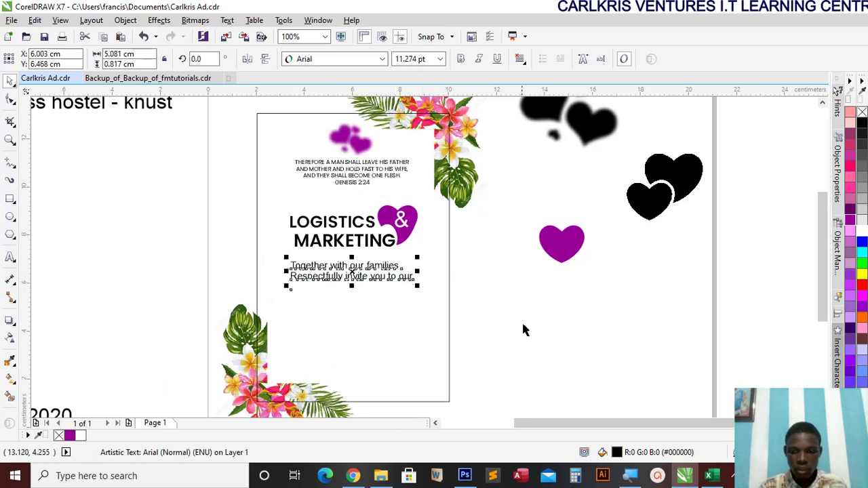
pyautogui.click(731, 475)
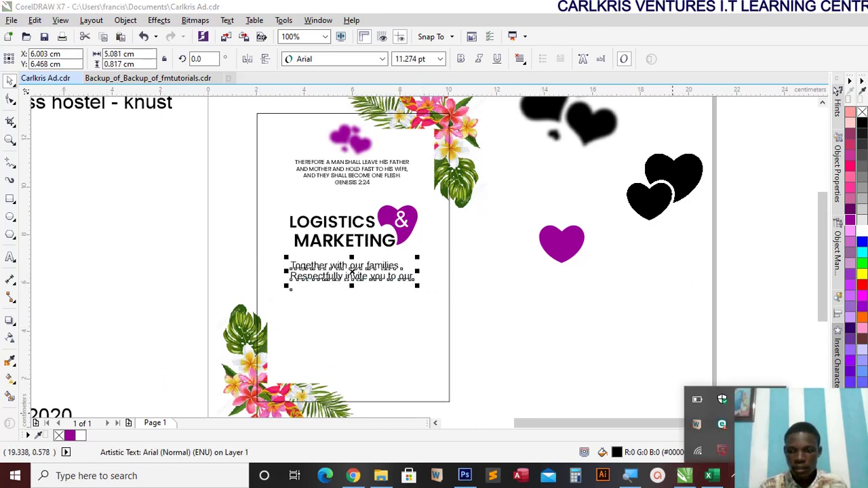
pyautogui.click(746, 438)
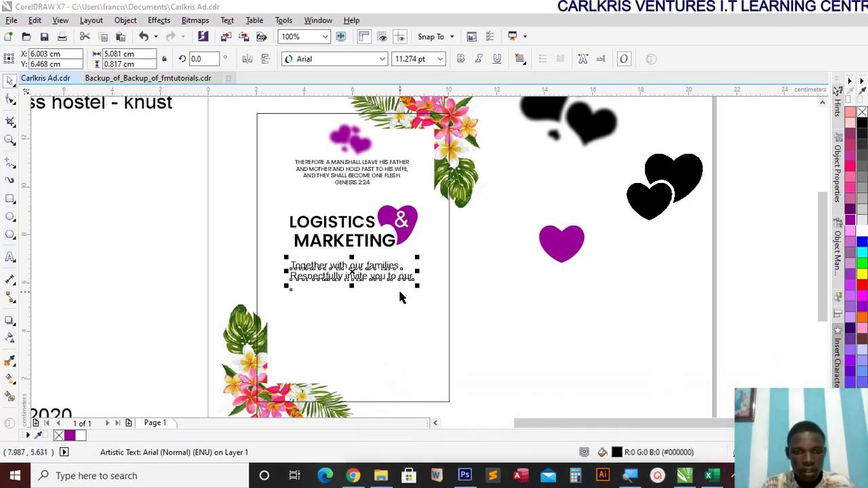
# Scale the invitation text to about 4.6 cm wide, then center-align it and set its font to Poppins (Normal).
pyautogui.moveTo(285, 287); pyautogui.dragTo(298, 286)
pyautogui.click(520, 60)
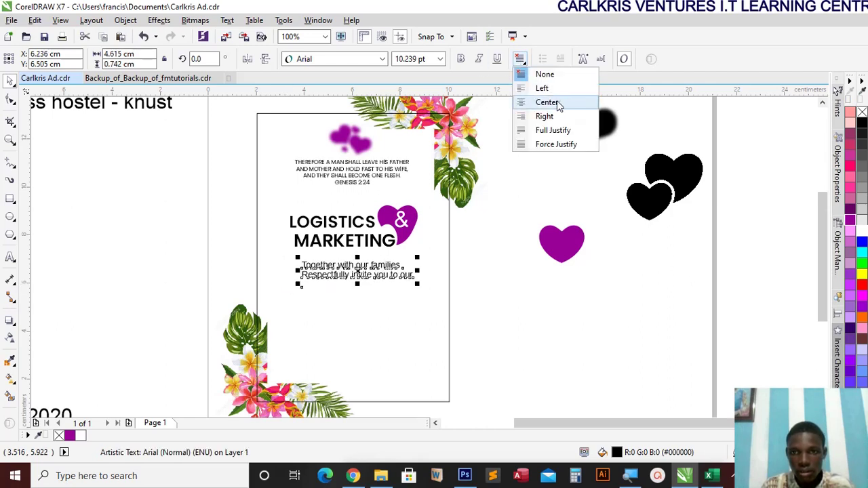
pyautogui.click(533, 98)
pyautogui.click(383, 60)
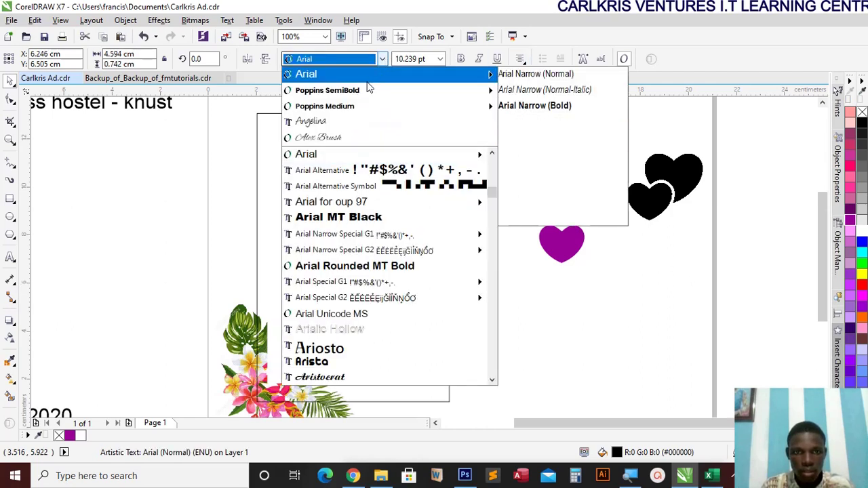
pyautogui.moveTo(362, 91)
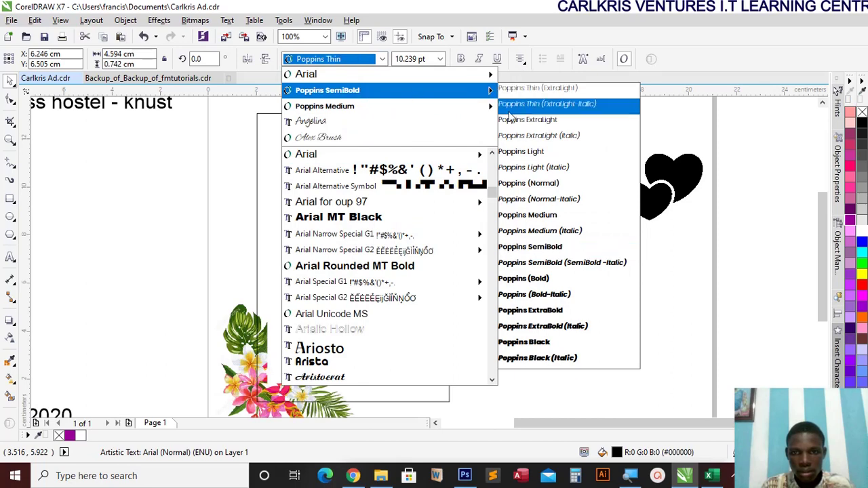
pyautogui.click(527, 185)
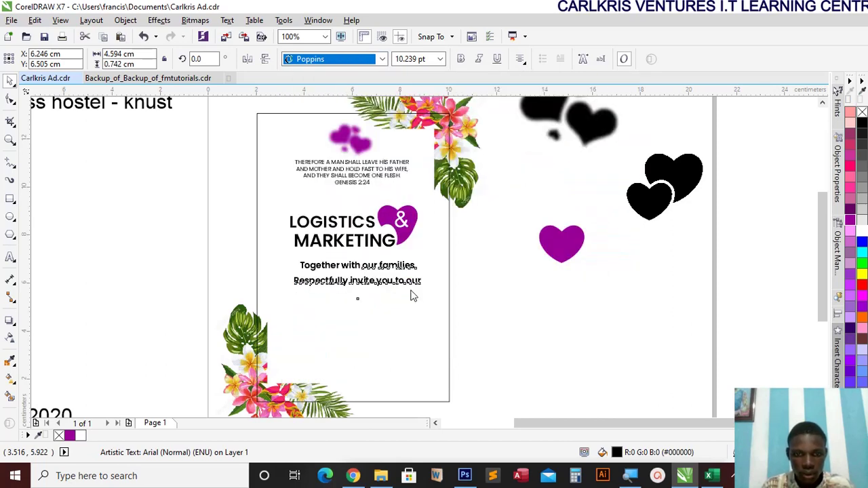
# Tighten the line spacing of the invitation text and scale it to about 4.79 cm wide.
pyautogui.press('F10')
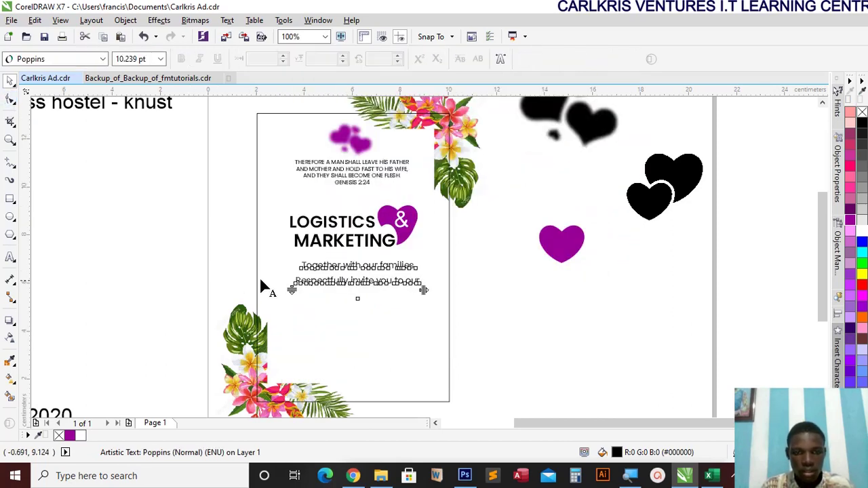
pyautogui.moveTo(295, 288); pyautogui.dragTo(305, 275)
pyautogui.click(10, 80)
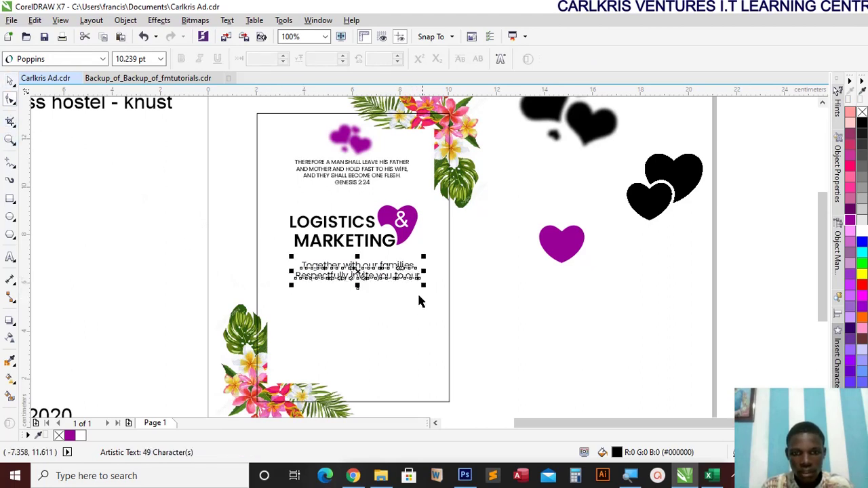
pyautogui.moveTo(425, 286); pyautogui.dragTo(416, 284)
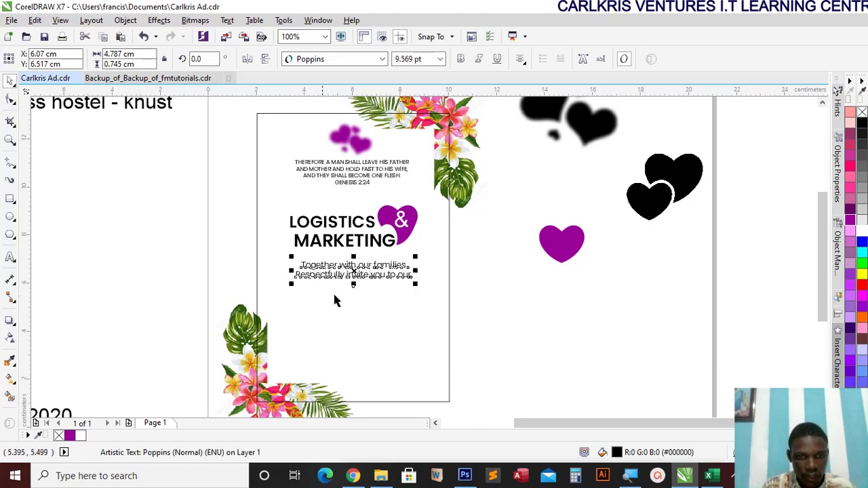
# Move the date text to the empty area beside the card and delete its "date:" label, keeping "sept. 26th 2020".
pyautogui.click(64, 415)
pyautogui.click(62, 413)
pyautogui.moveTo(62, 413); pyautogui.dragTo(687, 325)
pyautogui.doubleClick(571, 317)
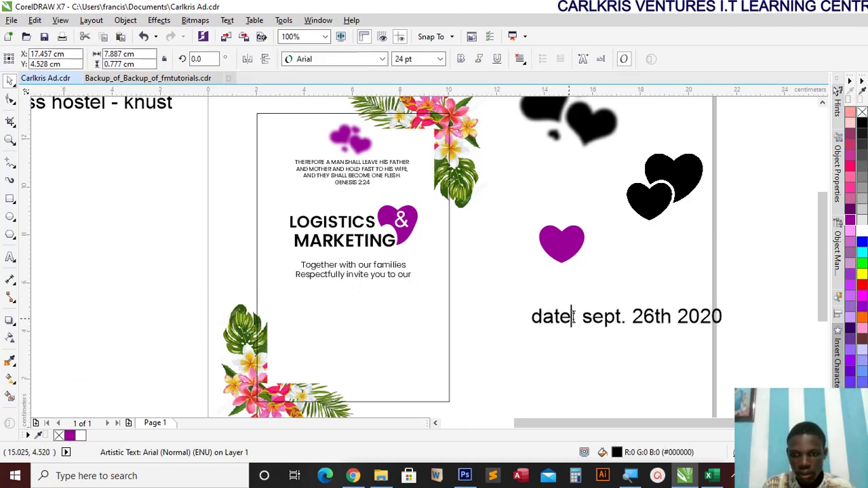
pyautogui.moveTo(572, 317); pyautogui.dragTo(500, 313)
pyautogui.press('BackSpace')
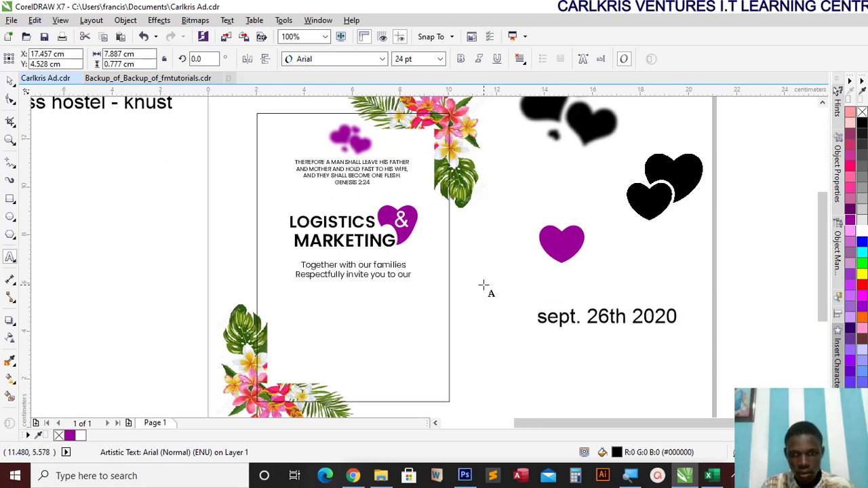
# Add a separate "date:" text beside the card and change it to uppercase.
pyautogui.click(482, 285)
pyautogui.write('date:')
pyautogui.moveTo(510, 284); pyautogui.dragTo(479, 284)
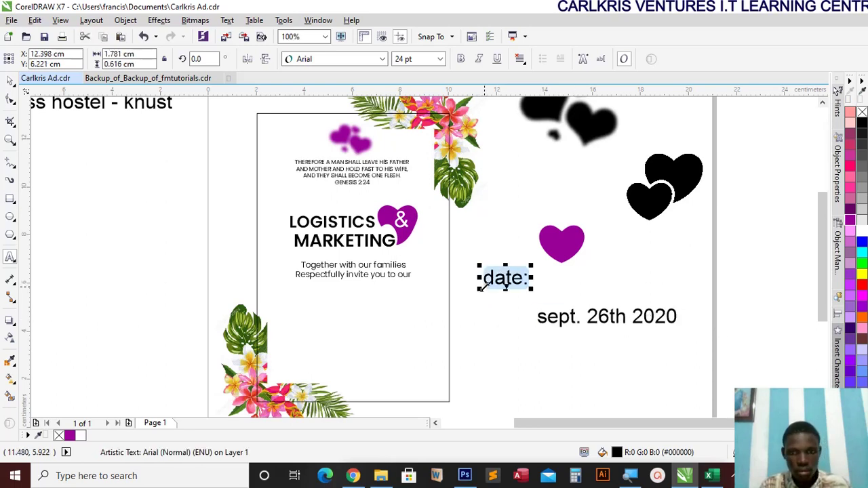
pyautogui.rightClick(484, 287)
pyautogui.moveTo(536, 179)
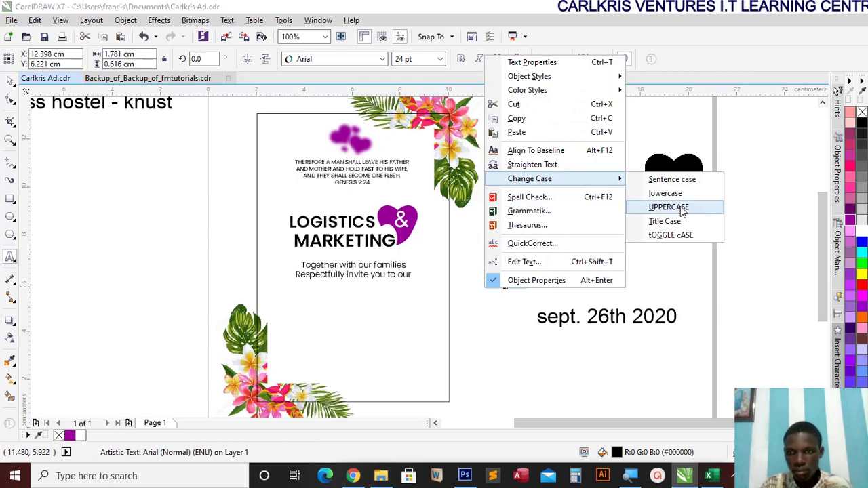
pyautogui.click(661, 206)
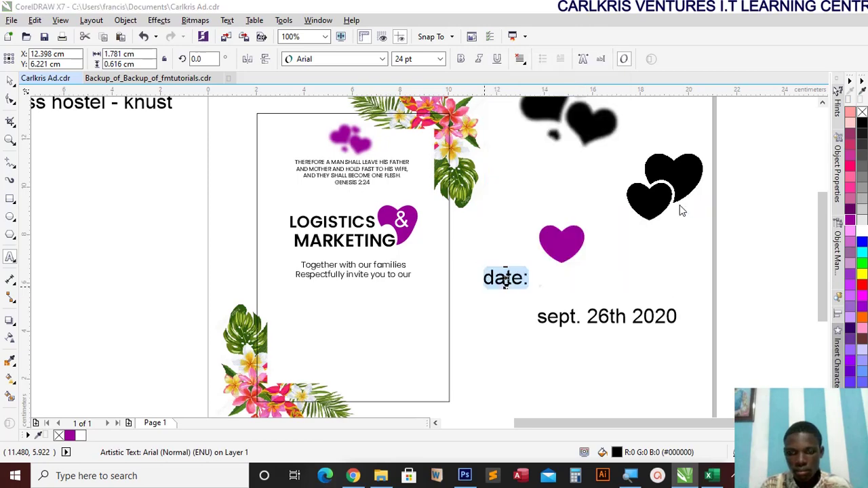
# Set DATE: in Poppins SemiBold, scale it to about 1.15 cm wide and place it beneath the invitation text.
pyautogui.click(380, 59)
pyautogui.click(346, 107)
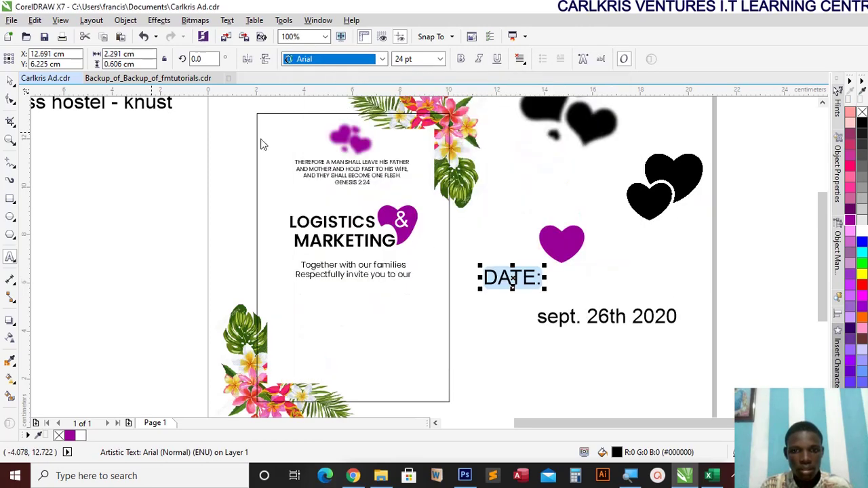
pyautogui.hotkey('ctrl', 'space')
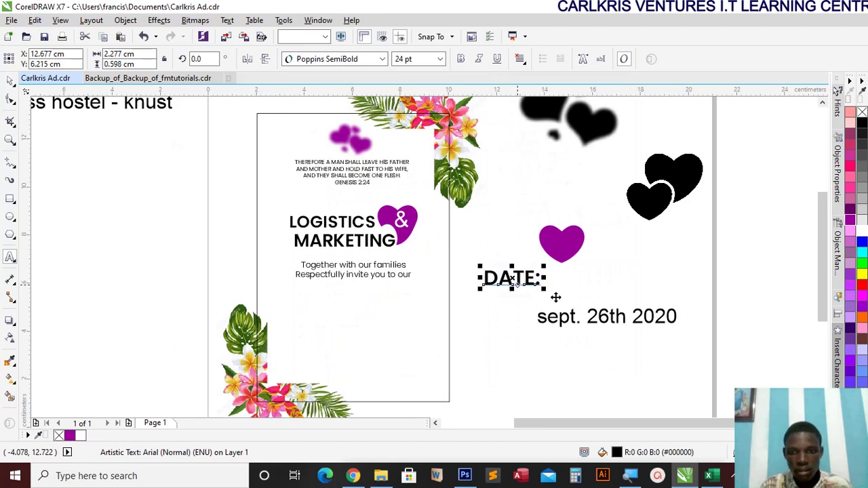
pyautogui.moveTo(542, 289); pyautogui.dragTo(526, 286)
pyautogui.moveTo(516, 287); pyautogui.dragTo(368, 300)
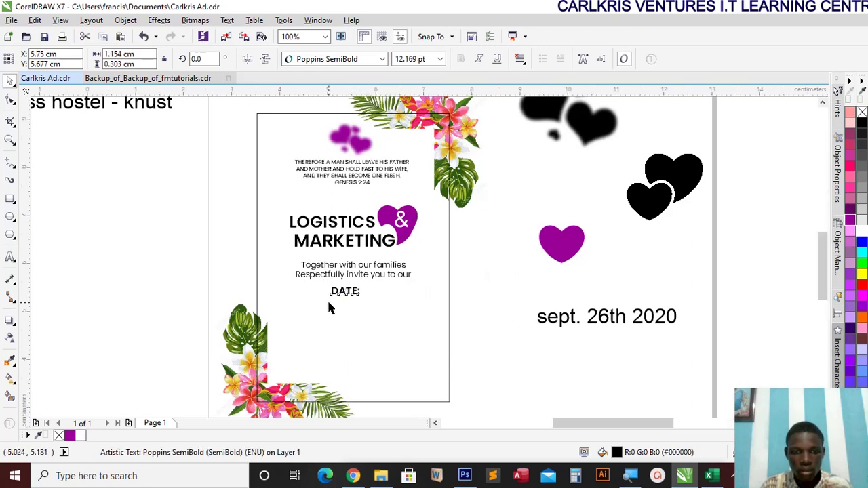
# Draw a vertical 2-point line about 0.73 cm long, below and to the left of DATE:.
pyautogui.scroll(2, 329, 299)
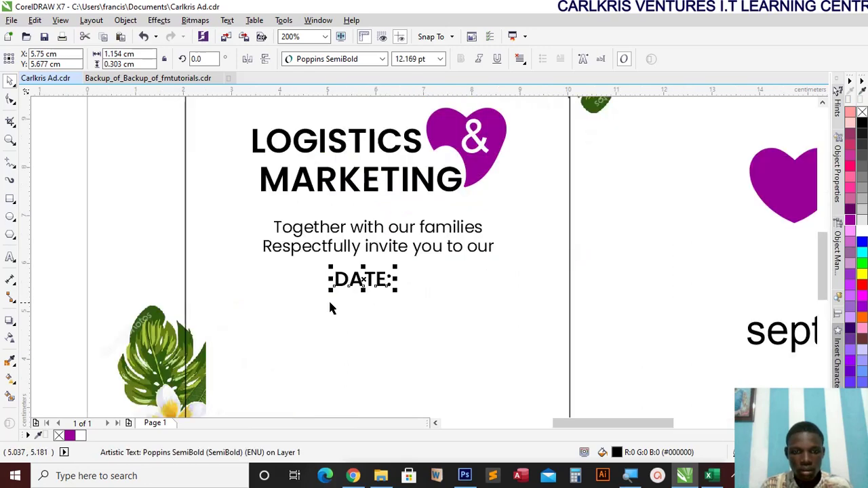
pyautogui.click(17, 169)
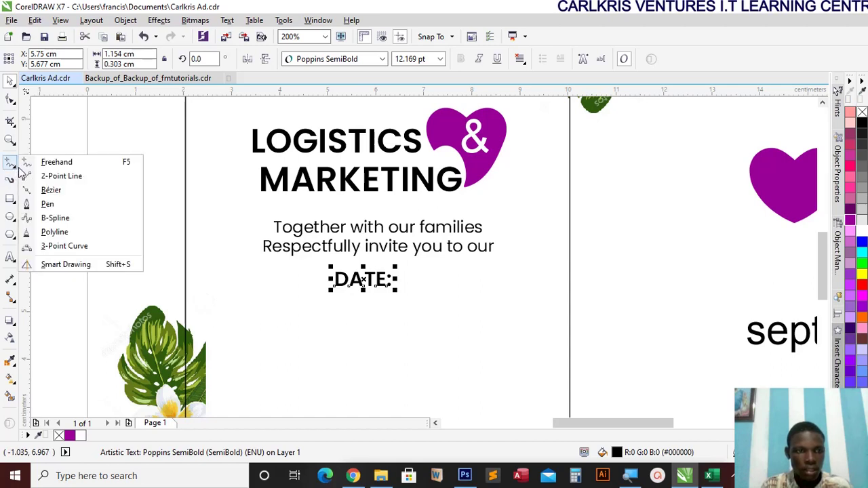
pyautogui.click(34, 177)
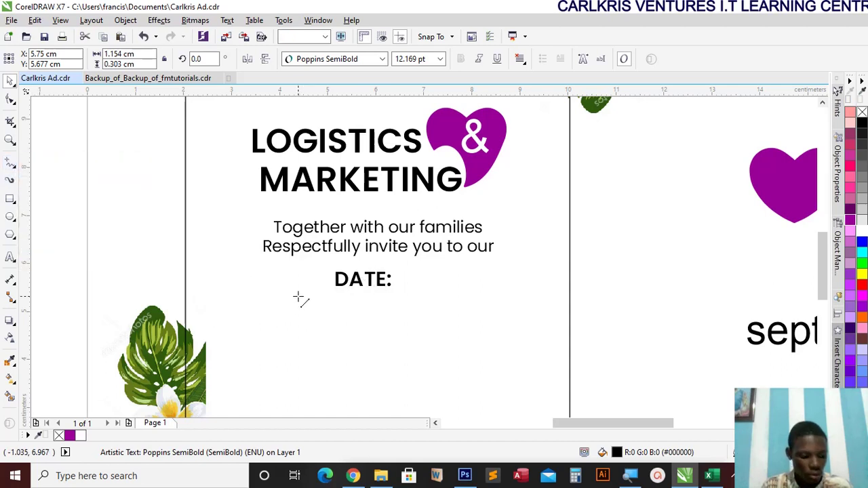
pyautogui.moveTo(296, 333); pyautogui.dragTo(297, 333)
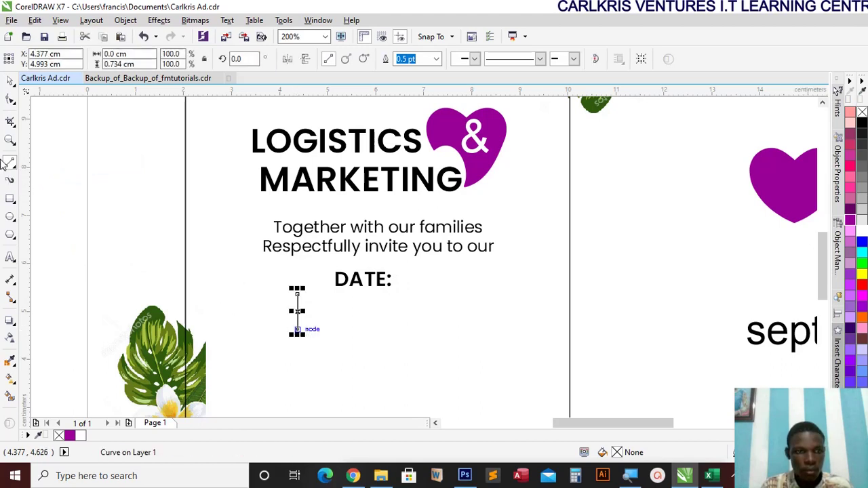
pyautogui.click(6, 81)
# Duplicate the vertical line and nudge the copy about 1.35 cm to the right, beneath DATE:.
pyautogui.hotkey('ctrl', 'c')
pyautogui.hotkey('ctrl', 'v')
pyautogui.press('Right')
pyautogui.press('Right')
pyautogui.press('Right')
pyautogui.press('Right')
pyautogui.press('Right')
pyautogui.press('Right')
pyautogui.press('Right')
pyautogui.press('Right')
pyautogui.press('Right')
pyautogui.press('Right')
pyautogui.press('Right')
pyautogui.press('Right')
pyautogui.press('Right')
pyautogui.press('Right')
pyautogui.press('Right')
pyautogui.press('Right')
pyautogui.press('Right')
pyautogui.press('Right')
pyautogui.press('Right')
pyautogui.press('Right')
pyautogui.press('Right')
pyautogui.press('Right')
pyautogui.press('Right')
pyautogui.press('Right')
pyautogui.press('Right')
pyautogui.press('Right')
pyautogui.press('Right')
pyautogui.press('Right')
pyautogui.press('Right')
pyautogui.press('Right')
pyautogui.press('Right')
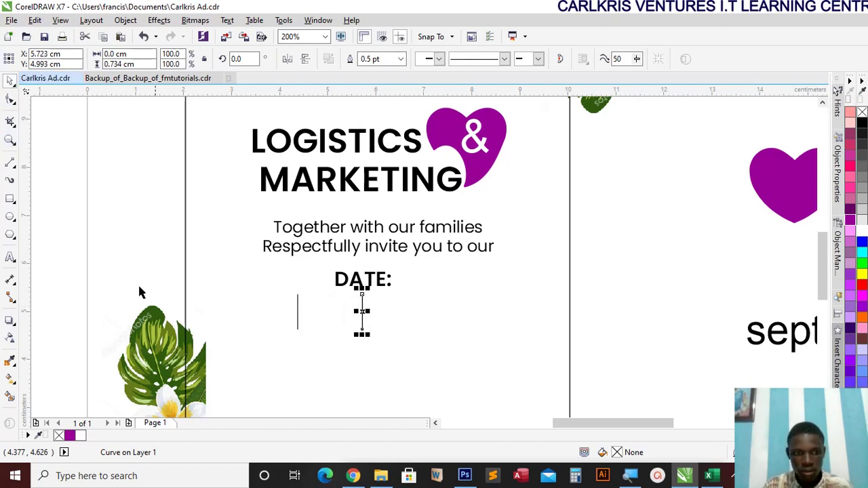
# Select both vertical lines and nudge them right to X about 5.76 cm, centering the pair under DATE:.
pyautogui.moveTo(74, 268); pyautogui.dragTo(392, 350)
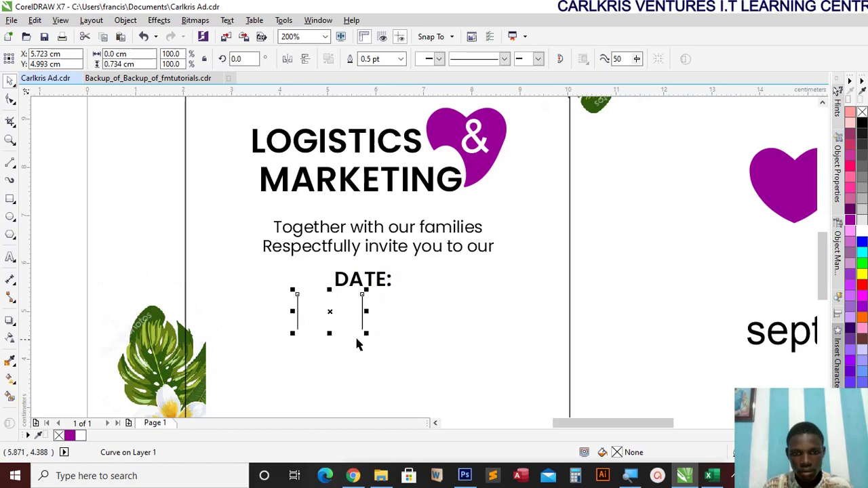
pyautogui.press('Right')
pyautogui.press('Right')
pyautogui.press('Right')
pyautogui.press('Right')
pyautogui.press('Right')
pyautogui.press('Right')
pyautogui.press('Right')
pyautogui.press('Right')
pyautogui.press('Right')
pyautogui.press('Right')
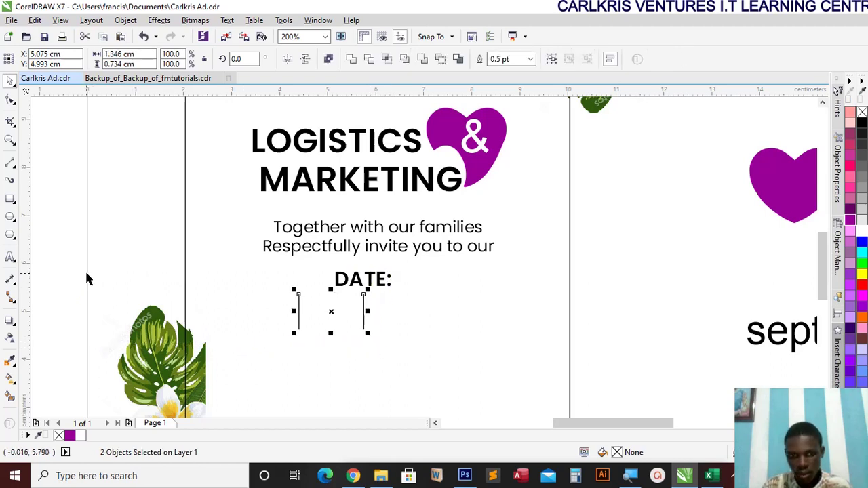
pyautogui.press('Right')
pyautogui.press('Right')
pyautogui.press('Right')
pyautogui.press('Right')
pyautogui.press('Right')
pyautogui.press('Right')
pyautogui.press('Right')
pyautogui.press('Right')
pyautogui.press('Right')
pyautogui.press('Right')
pyautogui.press('Right')
pyautogui.press('Right')
pyautogui.press('Right')
pyautogui.press('Right')
pyautogui.press('Right')
pyautogui.press('Right')
pyautogui.press('Right')
pyautogui.press('Right')
pyautogui.press('Right')
pyautogui.press('Right')
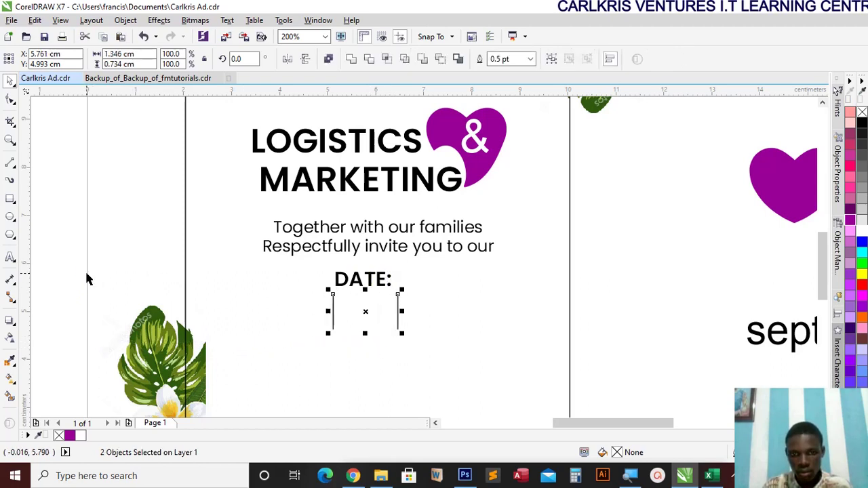
# Cut "sept." out of the "26th 2020" date text and paste it as a separate text object beside the purple heart.
pyautogui.moveTo(794, 340); pyautogui.dragTo(645, 310)
pyautogui.doubleClick(744, 302)
pyautogui.hotkey('ctrl', 'x')
pyautogui.click(643, 225)
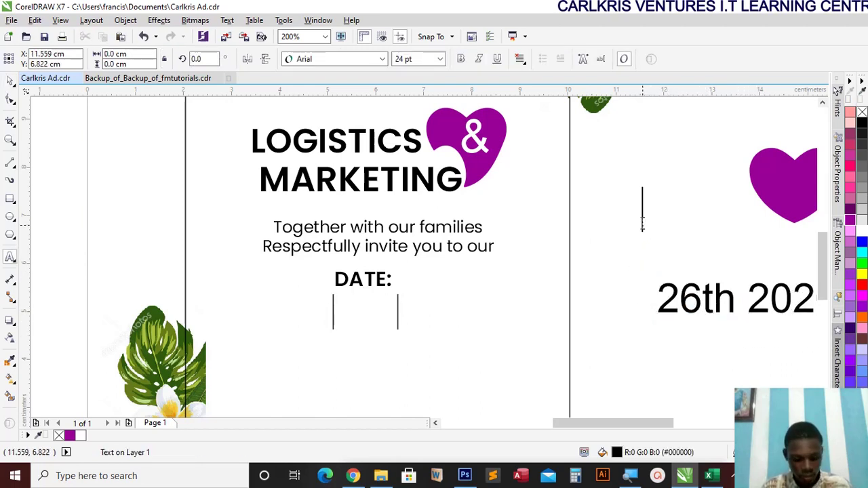
pyautogui.hotkey('ctrl', 'v')
# Change the separate "sept." text to uppercase and set its font to Poppins SemiBold.
pyautogui.moveTo(643, 225); pyautogui.dragTo(742, 218)
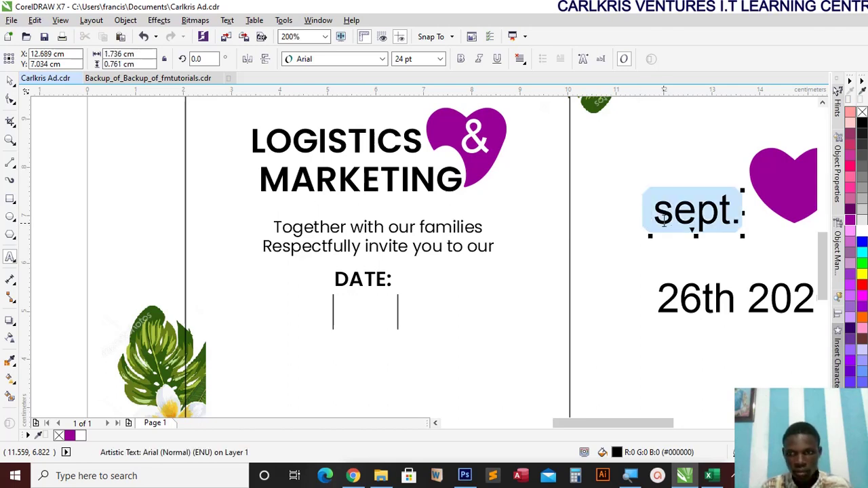
pyautogui.rightClick(668, 221)
pyautogui.moveTo(713, 347)
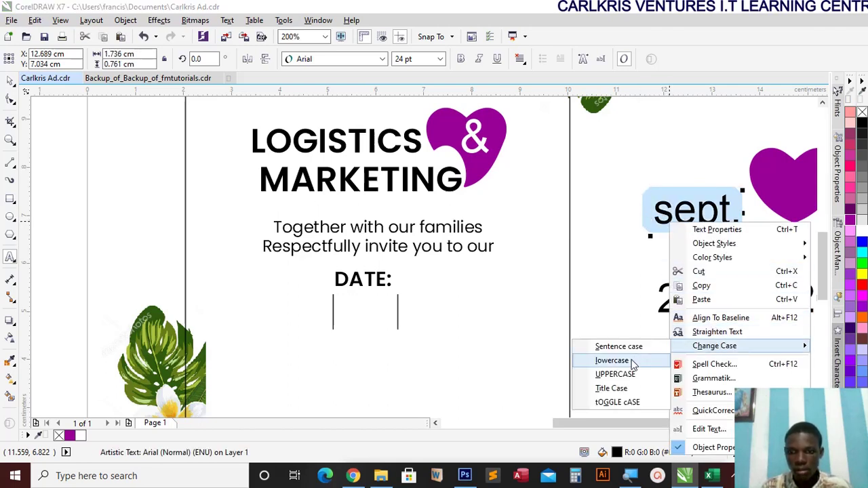
pyautogui.click(615, 374)
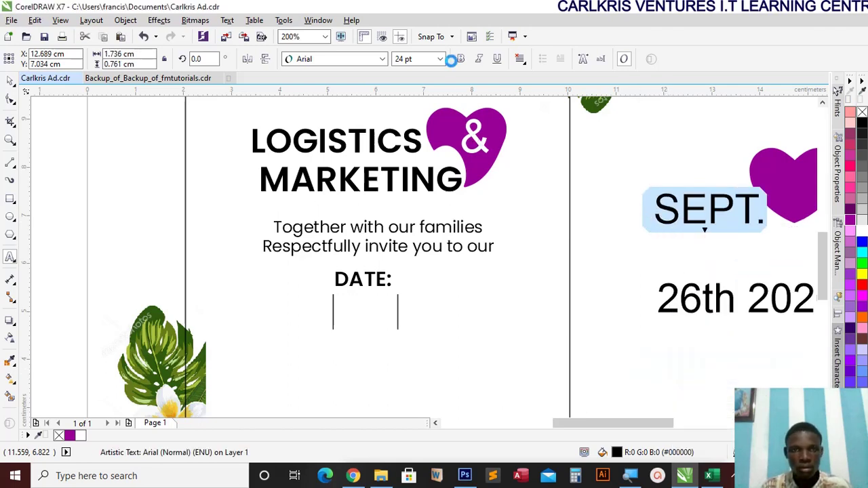
pyautogui.click(383, 59)
pyautogui.click(357, 91)
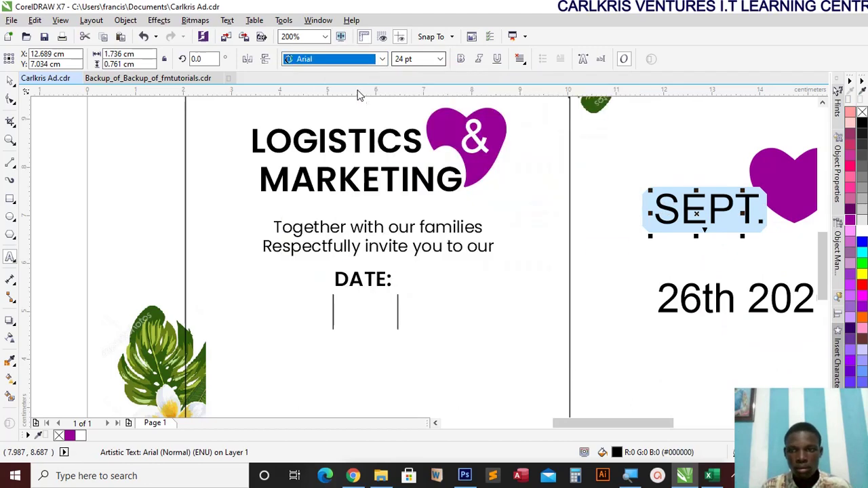
# Scale SEPT. down to about 1.39 cm wide and place it left of the first vertical line under DATE:.
pyautogui.hotkey('ctrl', 'space')
pyautogui.moveTo(758, 228); pyautogui.dragTo(728, 228)
pyautogui.moveTo(675, 206); pyautogui.dragTo(284, 310)
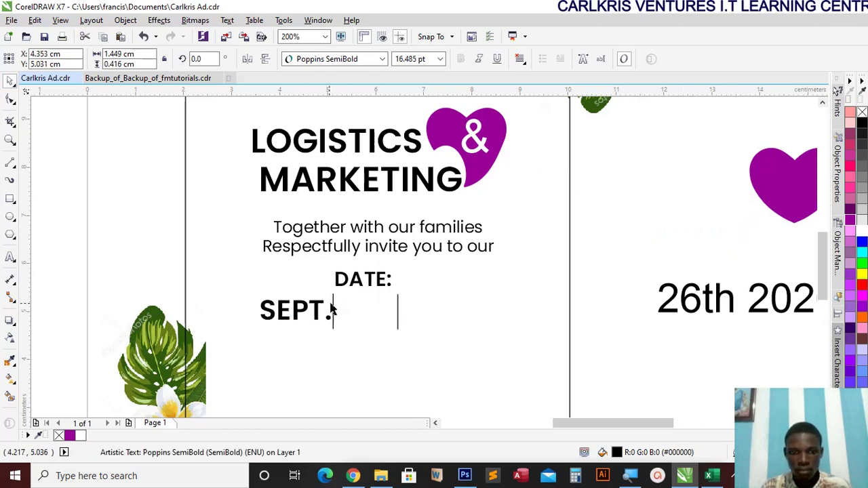
pyautogui.moveTo(333, 298); pyautogui.dragTo(333, 298)
# Change SEPT. to Poppins ExtraLight and scale it to about 1.08 cm wide.
pyautogui.click(383, 59)
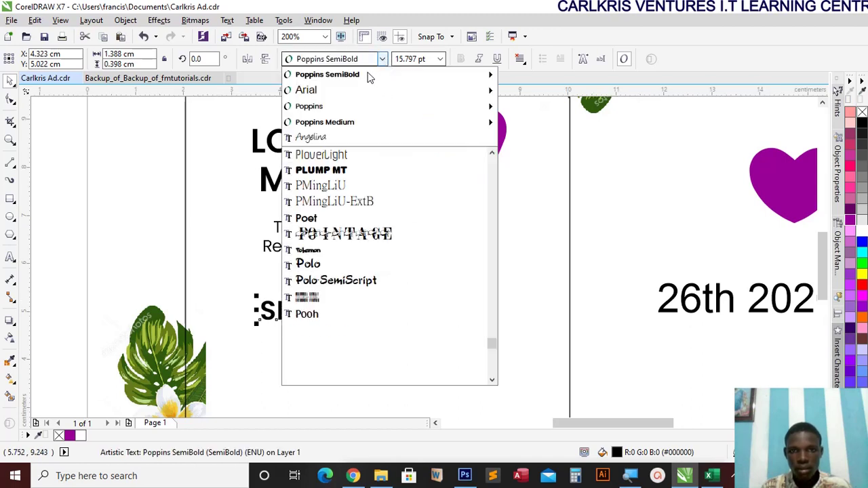
pyautogui.moveTo(380, 74)
pyautogui.click(533, 104)
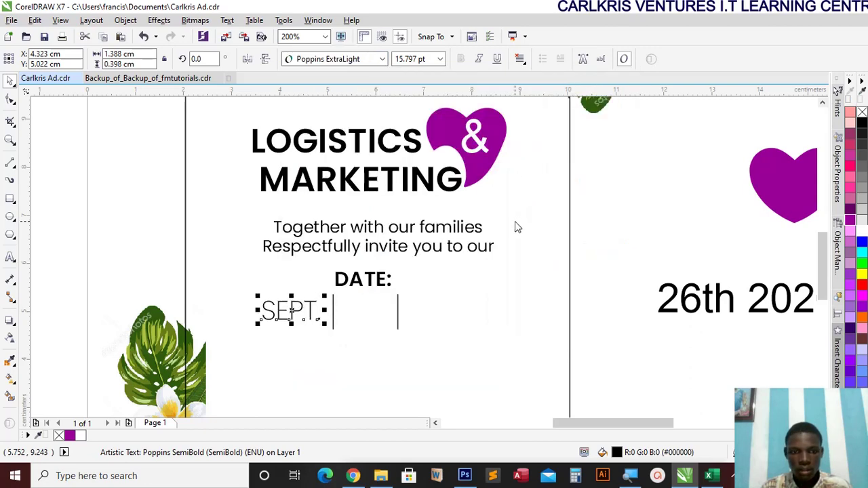
pyautogui.moveTo(259, 325); pyautogui.dragTo(265, 325)
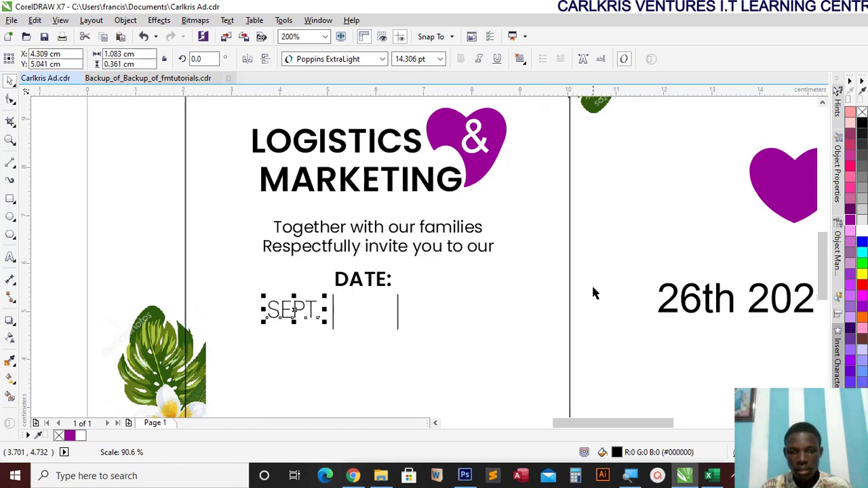
# Copy SEPT. into the space between the two vertical lines and change the copy's text to 26TH.
pyautogui.moveTo(294, 311); pyautogui.dragTo(369, 311)
pyautogui.doubleClick(369, 310)
pyautogui.doubleClick(368, 311)
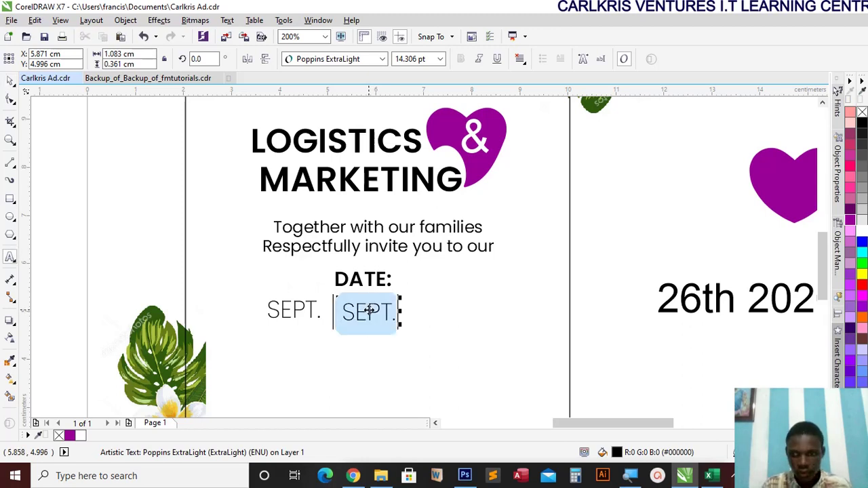
pyautogui.write('26')
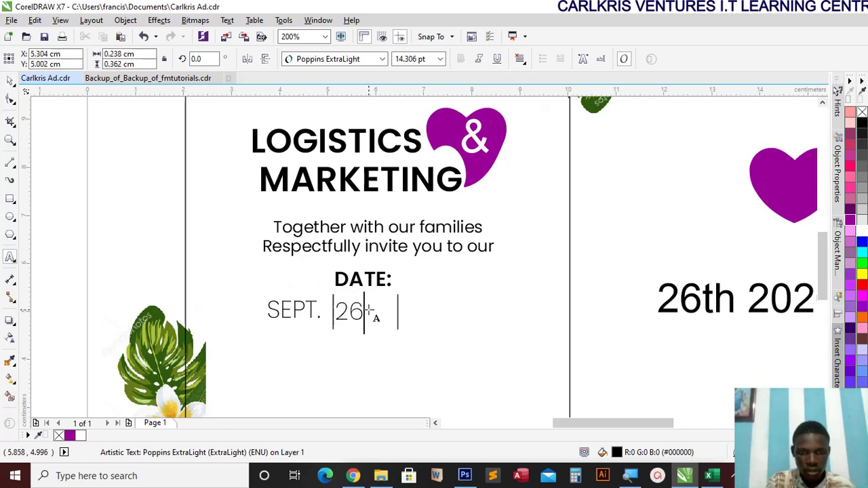
pyautogui.write('TH')
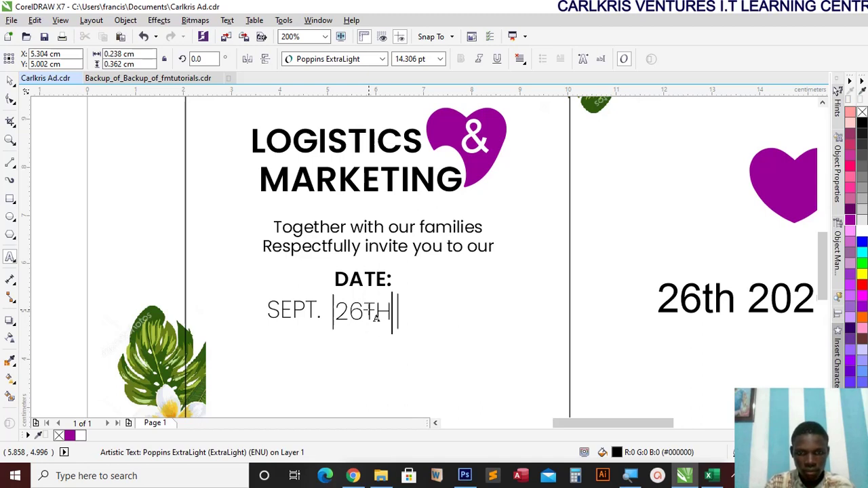
pyautogui.click(10, 82)
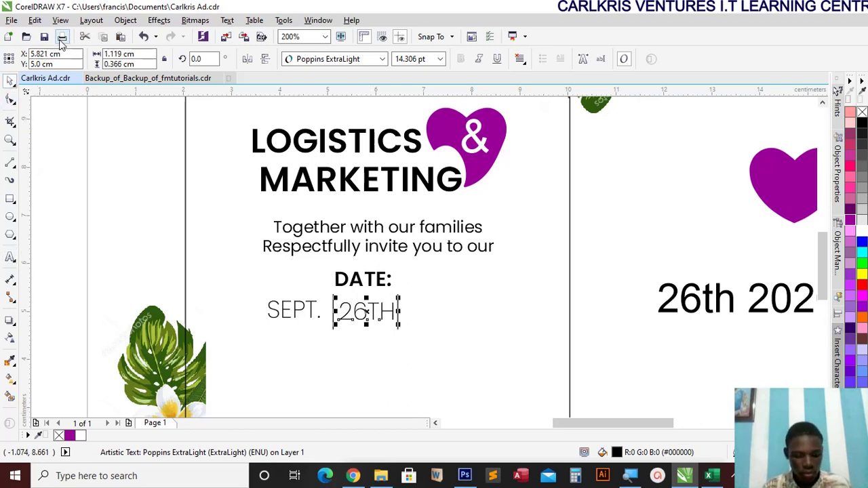
# Duplicate 26TH, place the copy right of the second vertical line and change its text to 2020.
pyautogui.hotkey('ctrl', 'd')
pyautogui.moveTo(389, 290); pyautogui.dragTo(431, 310)
pyautogui.doubleClick(431, 310)
pyautogui.doubleClick(428, 309)
pyautogui.write('2020')
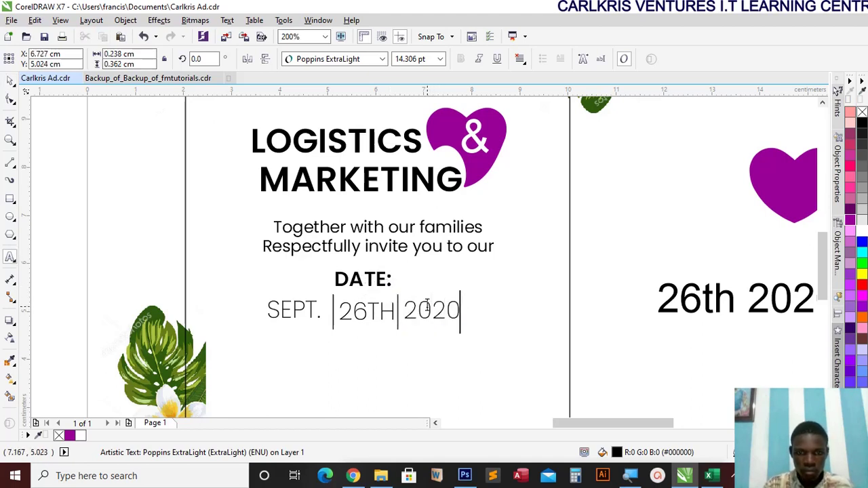
pyautogui.click(10, 82)
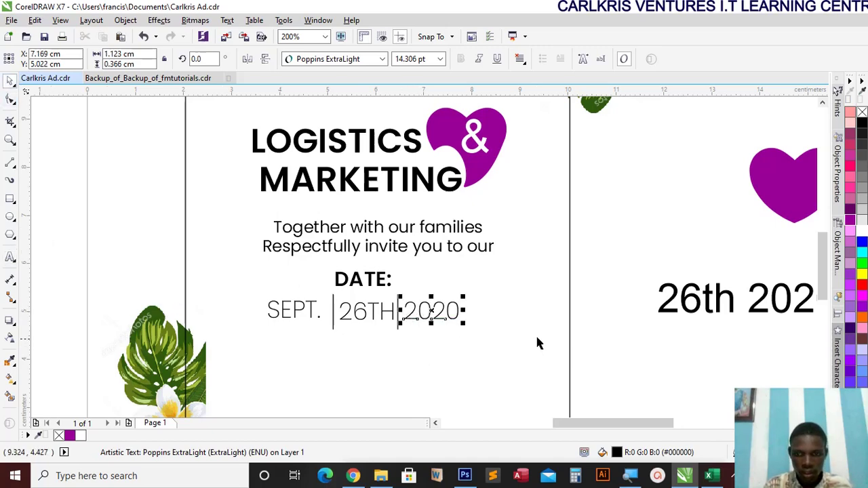
# Move the rsvp contact text up to about X -7.64 cm, Y 6.37 cm, outside the page.
pyautogui.scroll(-1, 541, 335)
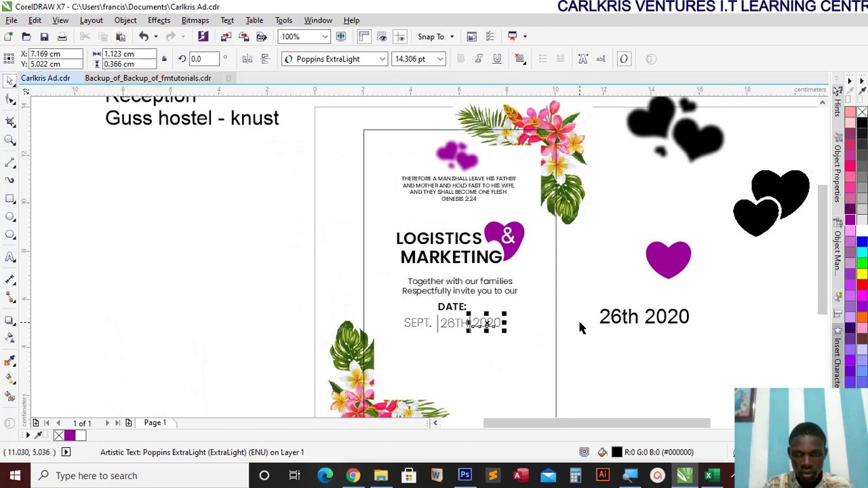
pyautogui.scroll(-1, 559, 322)
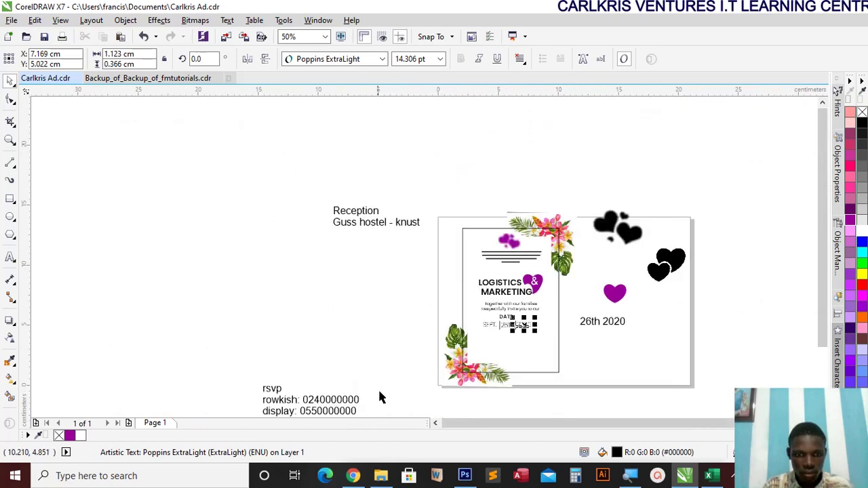
pyautogui.moveTo(346, 402); pyautogui.dragTo(387, 306)
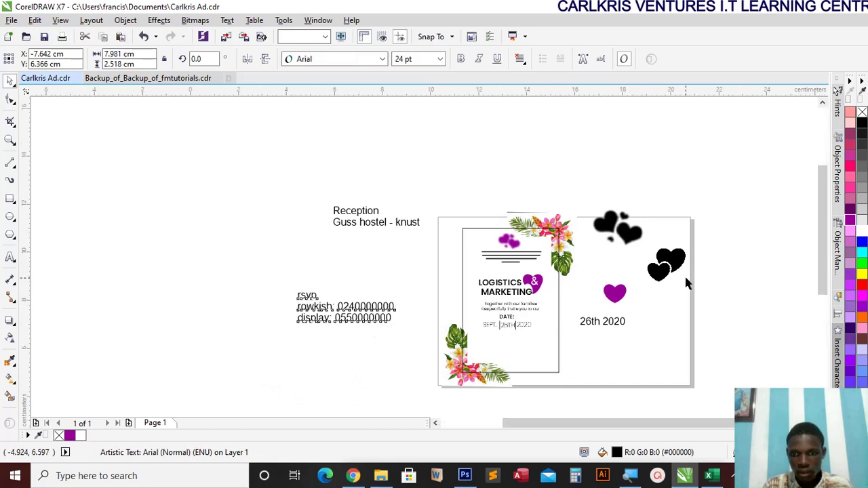
# Copy the DATE: heading to the right at about X 8.85 cm, inside the invitation frame.
pyautogui.scroll(1, 683, 273)
pyautogui.moveTo(821, 271); pyautogui.dragTo(821, 302)
pyautogui.scroll(1, 291, 296)
pyautogui.scroll(-1, 292, 297)
pyautogui.click(335, 286)
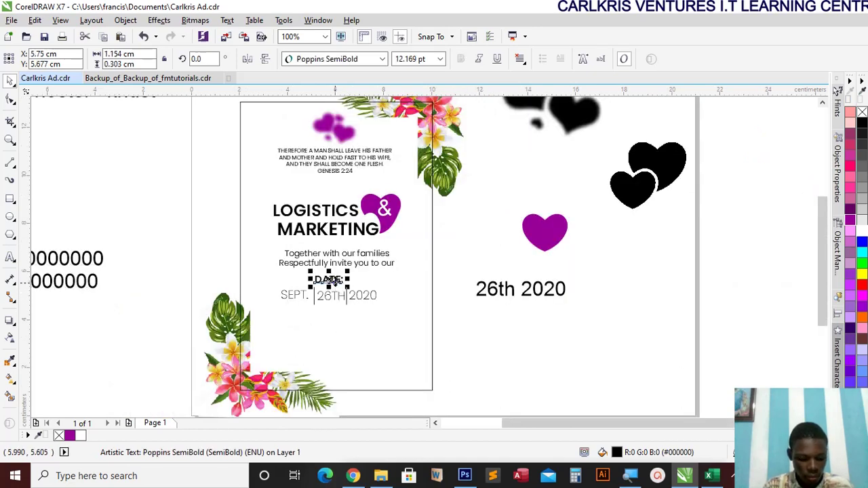
pyautogui.moveTo(331, 280); pyautogui.dragTo(404, 282)
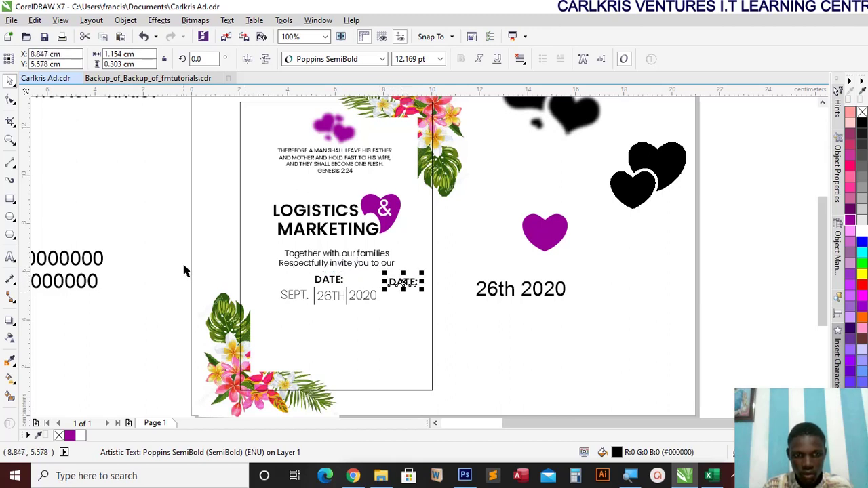
# Select the original DATE: heading with its date texts and lines and nudge them to about X 4.63 cm, Y 5.18 cm.
pyautogui.moveTo(346, 313); pyautogui.dragTo(383, 322)
pyautogui.hotkey('ctrl', 'g')
pyautogui.press('Left')
pyautogui.press('Left')
pyautogui.press('Left')
pyautogui.press('Left')
pyautogui.press('Left')
pyautogui.press('Left')
pyautogui.press('Left')
pyautogui.press('Left')
pyautogui.press('Left')
pyautogui.press('Left')
pyautogui.press('Left')
pyautogui.press('Left')
pyautogui.press('Left')
pyautogui.press('Left')
pyautogui.press('Left')
pyautogui.press('Left')
pyautogui.press('Left')
pyautogui.press('Left')
pyautogui.press('Left')
pyautogui.press('Left')
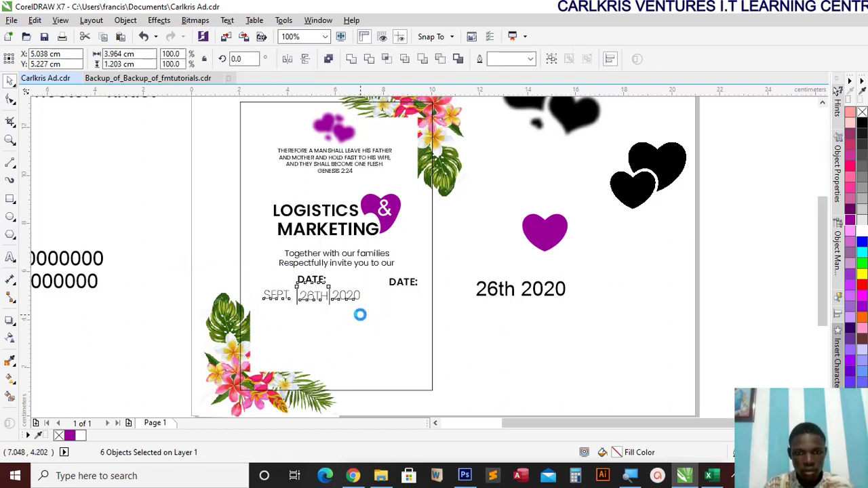
pyautogui.press('Left')
pyautogui.press('Left')
pyautogui.press('Left')
pyautogui.press('Left')
pyautogui.press('Left')
pyautogui.press('Left')
pyautogui.press('Left')
pyautogui.press('Left')
pyautogui.press('Left')
pyautogui.press('Left')
pyautogui.press('Left')
pyautogui.press('Left')
pyautogui.press('Left')
pyautogui.press('Left')
pyautogui.press('Left')
pyautogui.press('Left')
pyautogui.press('Down')
pyautogui.press('Down')
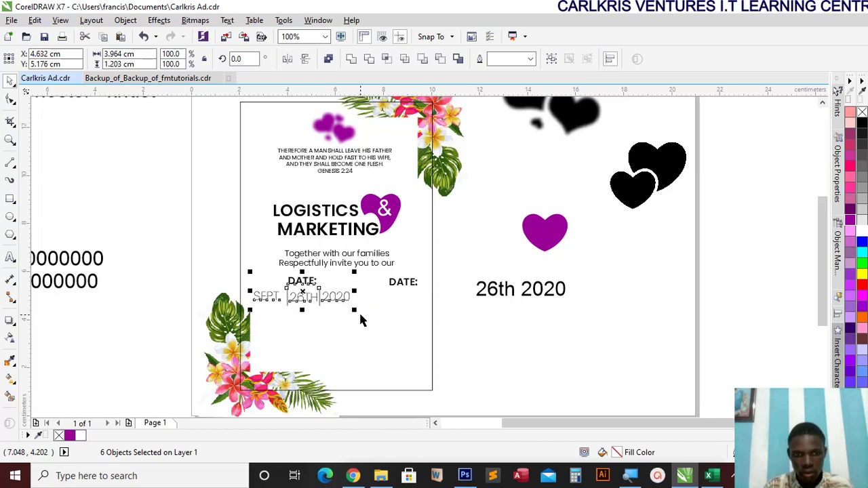
# Move the copied DATE: heading to about X 8.29 cm, Y 5.61 cm and add a horizontal guideline across the tops of both headings.
pyautogui.click(399, 288)
pyautogui.moveTo(399, 288); pyautogui.dragTo(390, 282)
pyautogui.scroll(2, 390, 282)
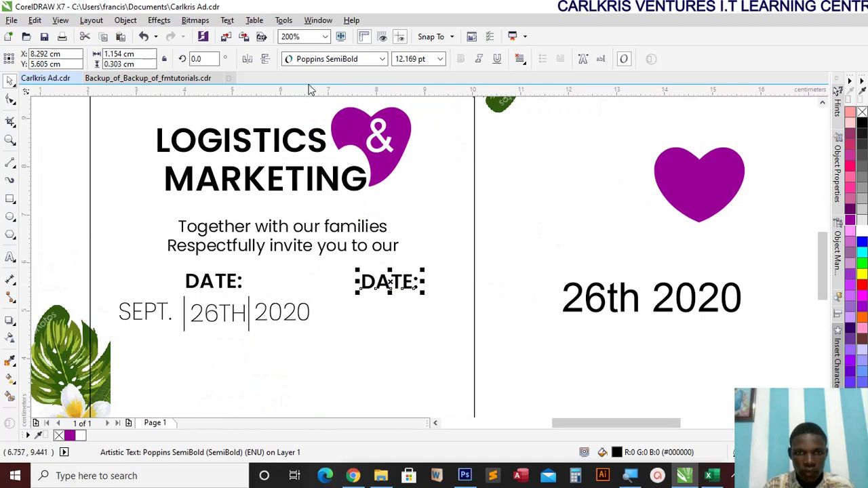
pyautogui.moveTo(317, 100); pyautogui.dragTo(318, 274)
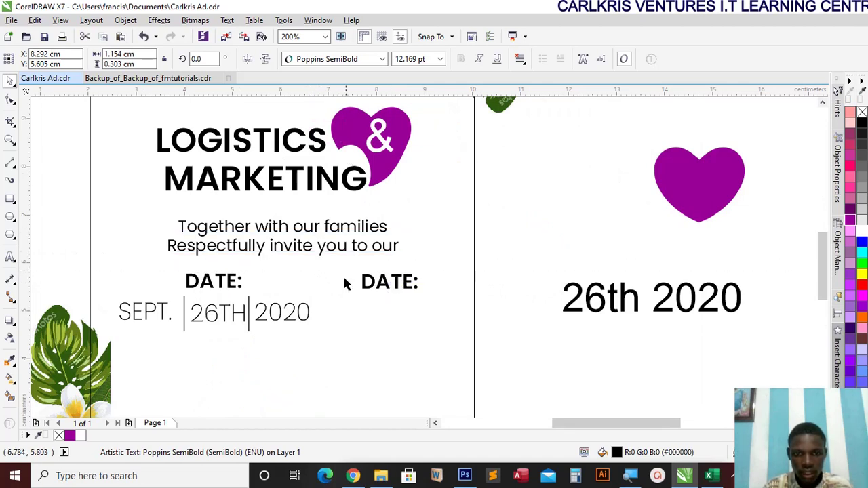
# Change the text of the copied DATE: heading to TIME.
pyautogui.doubleClick(372, 282)
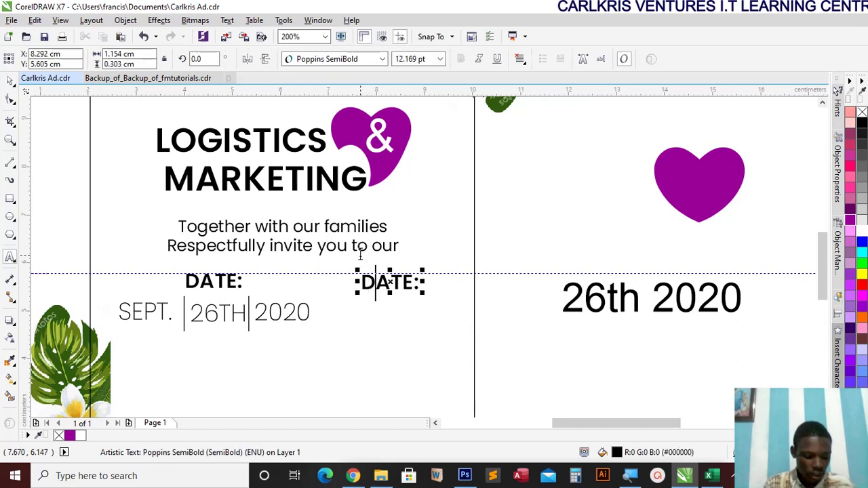
pyautogui.hotkey('ctrl', 'a')
pyautogui.write('TIME')
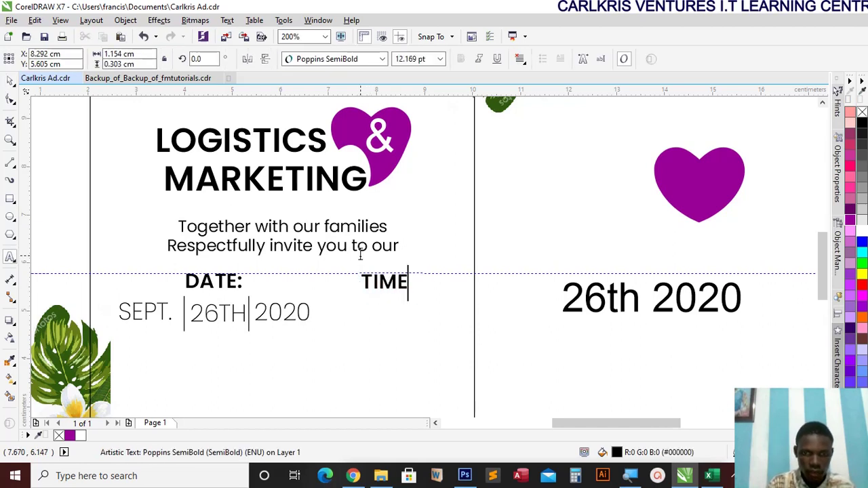
# Duplicate 2020 beneath TIME, change the copy's text to 9:00 AM and shift it slightly left to X about 8.45 cm.
pyautogui.click(287, 320)
pyautogui.hotkey('ctrl', 'd')
pyautogui.moveTo(305, 289); pyautogui.dragTo(382, 310)
pyautogui.doubleClick(382, 310)
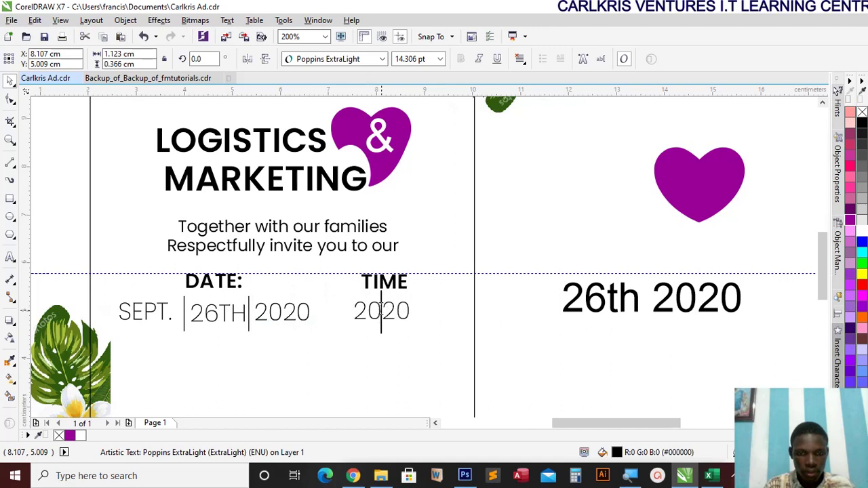
pyautogui.doubleClick(370, 306)
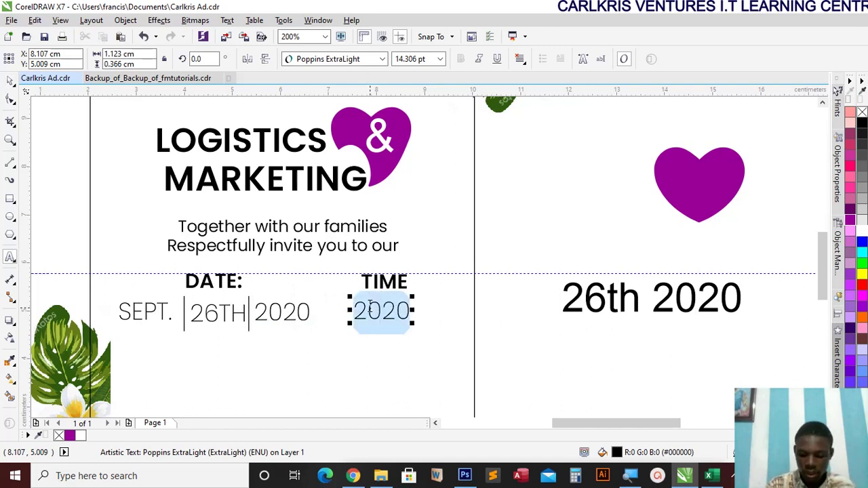
pyautogui.write('9:00')
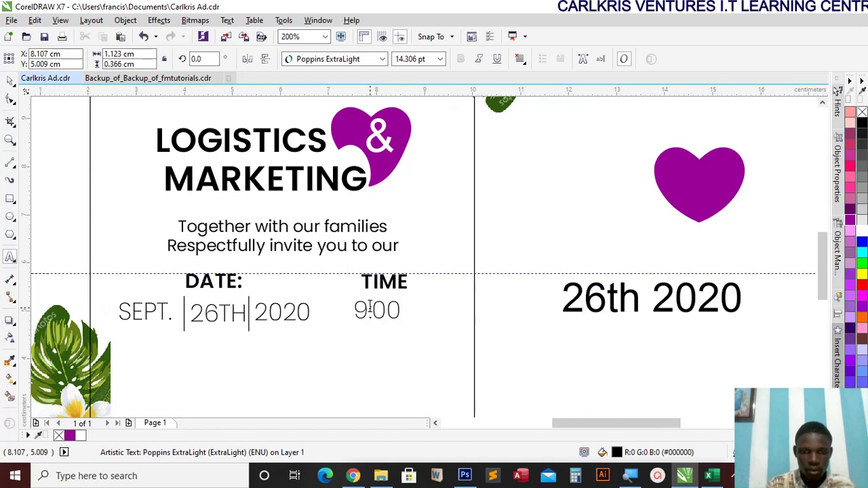
pyautogui.write(' AM')
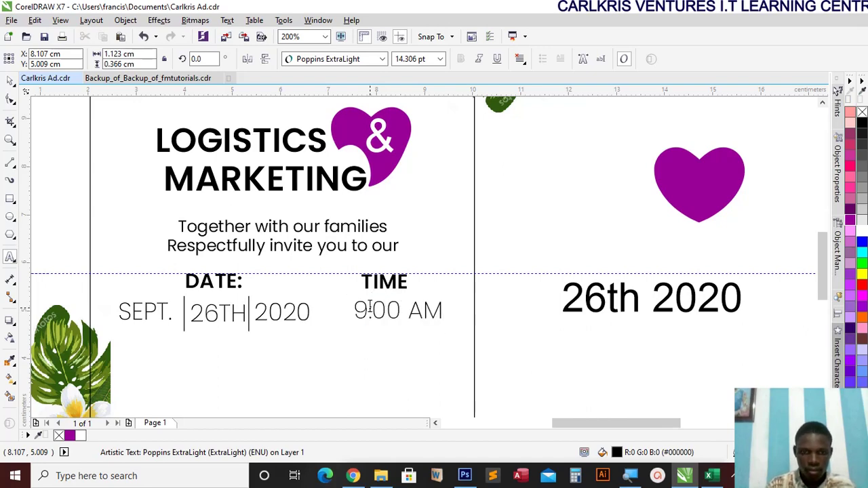
pyautogui.moveTo(398, 310); pyautogui.dragTo(389, 310)
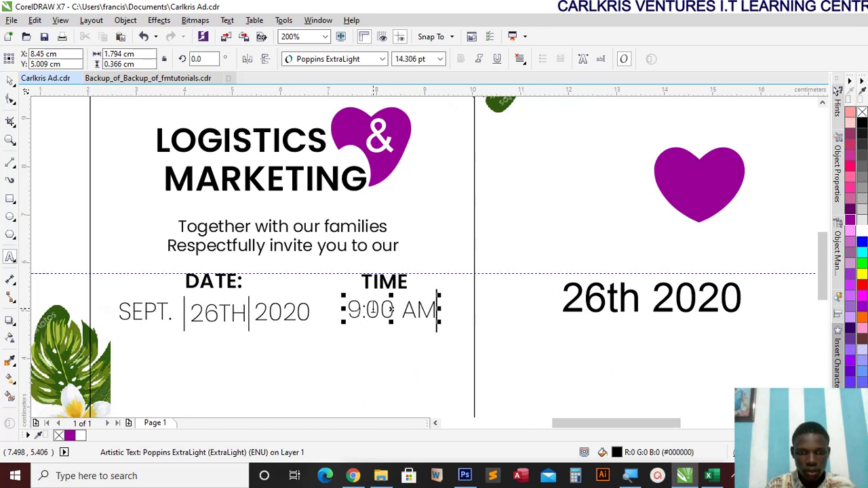
# Duplicate the second vertical date line and place the copy just left of TIME and 9:00 AM.
pyautogui.click(248, 301)
pyautogui.hotkey('ctrl', 'd')
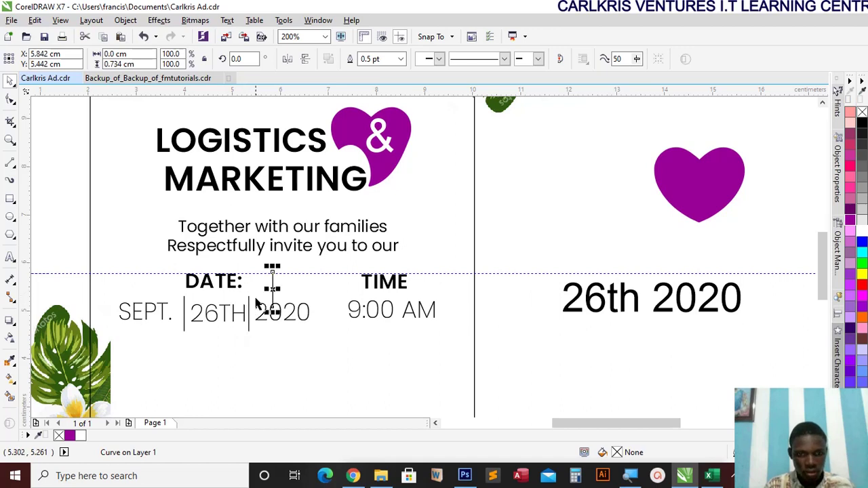
pyautogui.moveTo(272, 288); pyautogui.dragTo(347, 274)
pyautogui.click(498, 309)
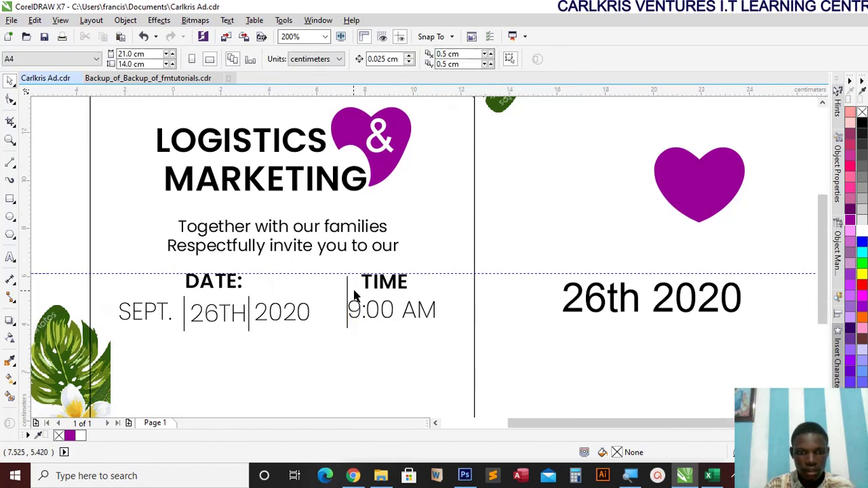
pyautogui.scroll(-2, 352, 296)
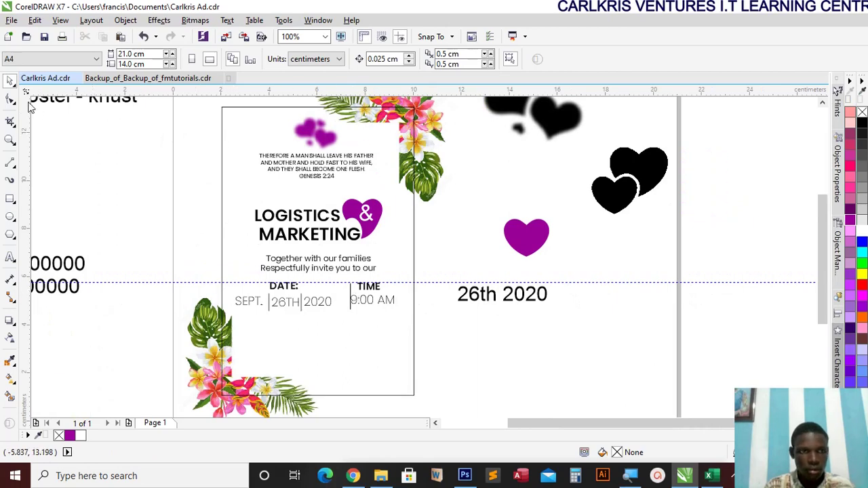
pyautogui.scroll(-1, 269, 155)
pyautogui.click(11, 139)
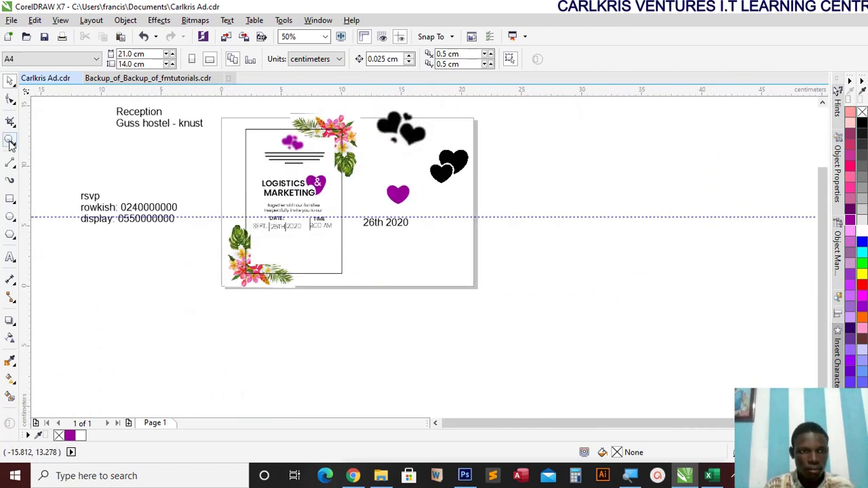
# Move the Reception / Guss hostel - knust text onto the card below the date and time, at about X 7.21 cm, Y 2.76 cm.
pyautogui.moveTo(218, 118); pyautogui.dragTo(369, 295)
pyautogui.click(342, 37)
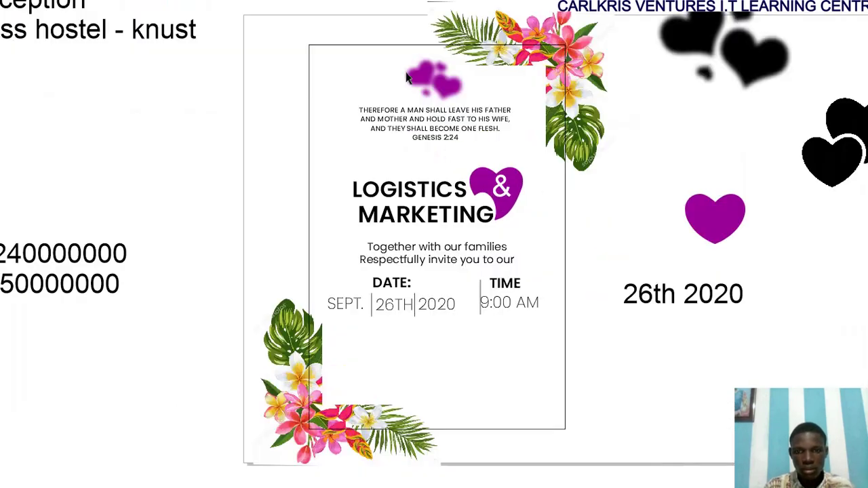
pyautogui.click(358, 270)
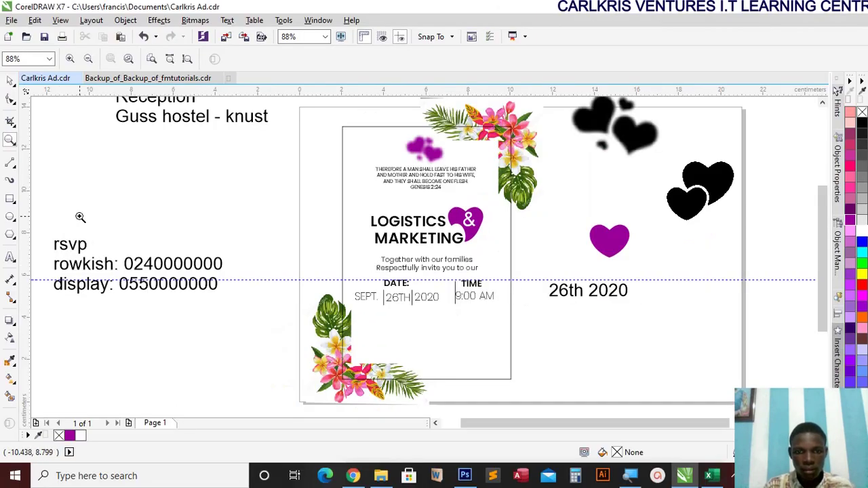
pyautogui.click(11, 80)
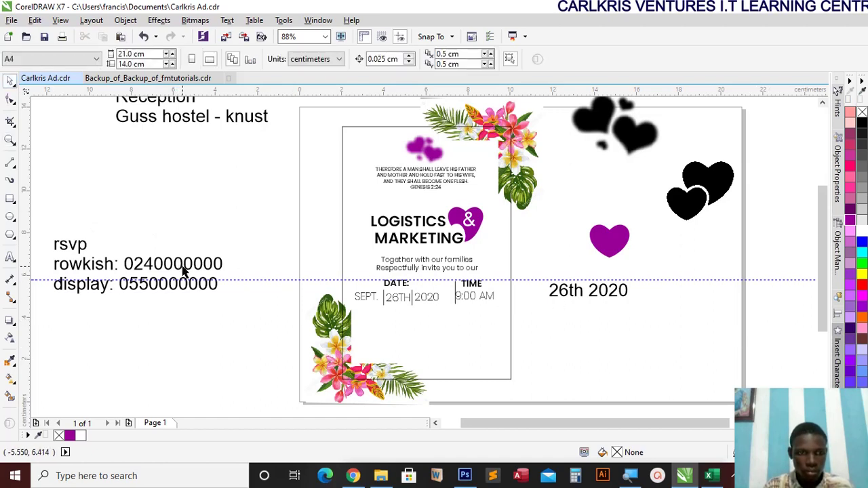
pyautogui.click(199, 118)
pyautogui.click(210, 155)
pyautogui.click(205, 117)
pyautogui.moveTo(193, 108); pyautogui.dragTo(201, 191)
pyautogui.scroll(-3, 202, 191)
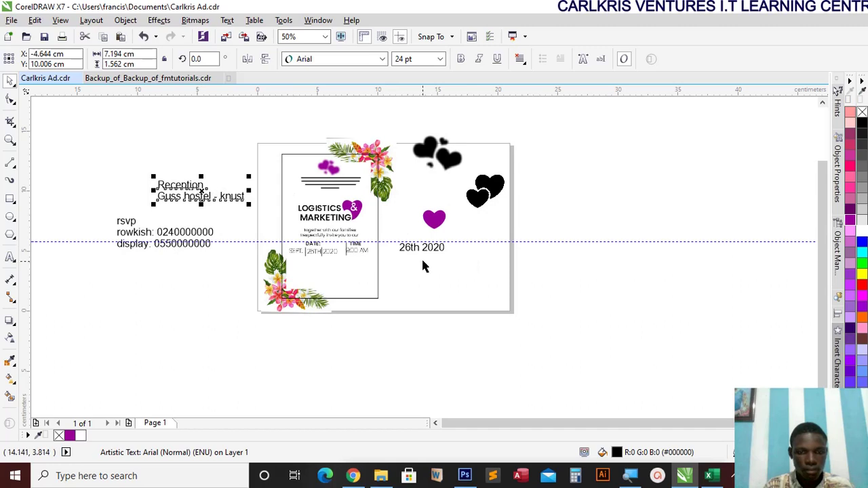
pyautogui.moveTo(203, 192); pyautogui.dragTo(344, 278)
pyautogui.scroll(2, 322, 286)
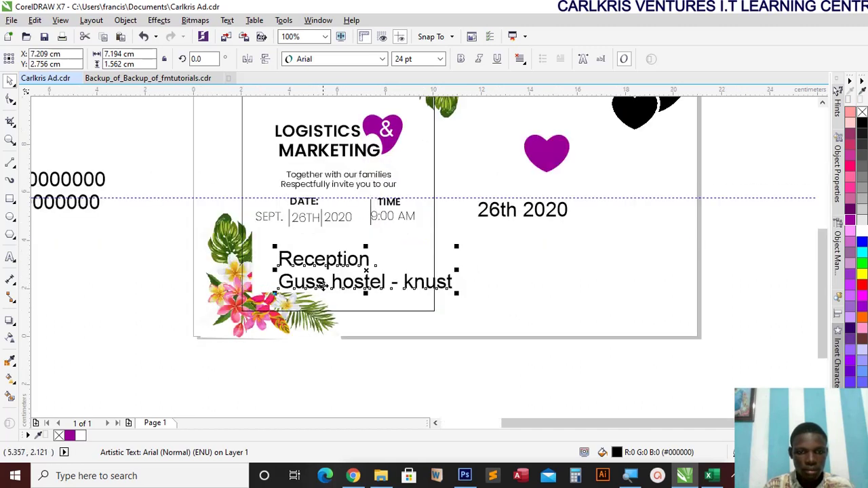
# Convert both lines of the reception text to UPPERCASE.
pyautogui.doubleClick(348, 263)
pyautogui.moveTo(377, 262); pyautogui.dragTo(451, 284)
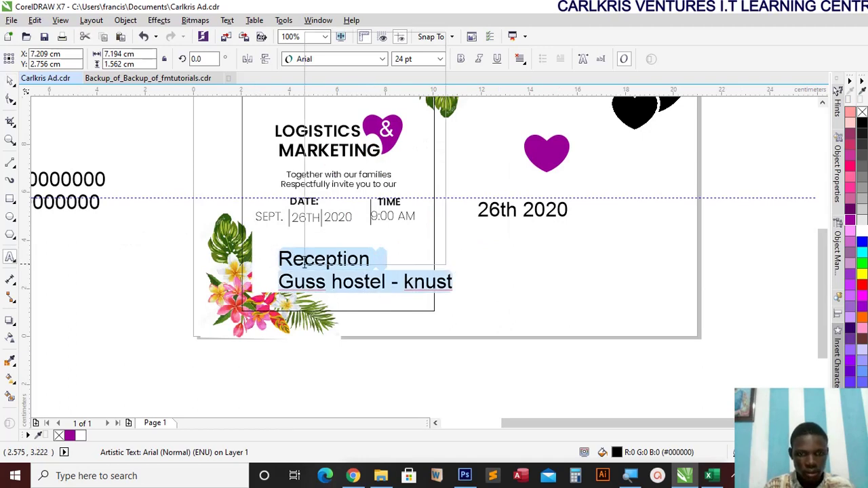
pyautogui.rightClick(305, 275)
pyautogui.moveTo(368, 155)
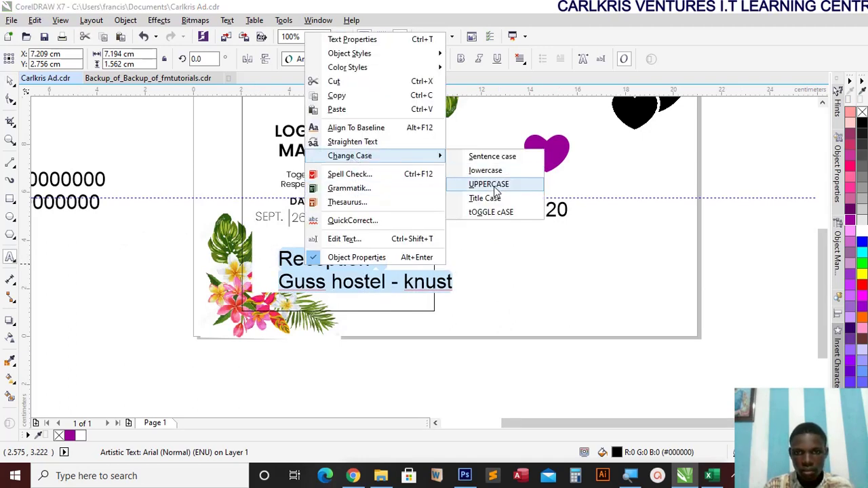
pyautogui.click(472, 184)
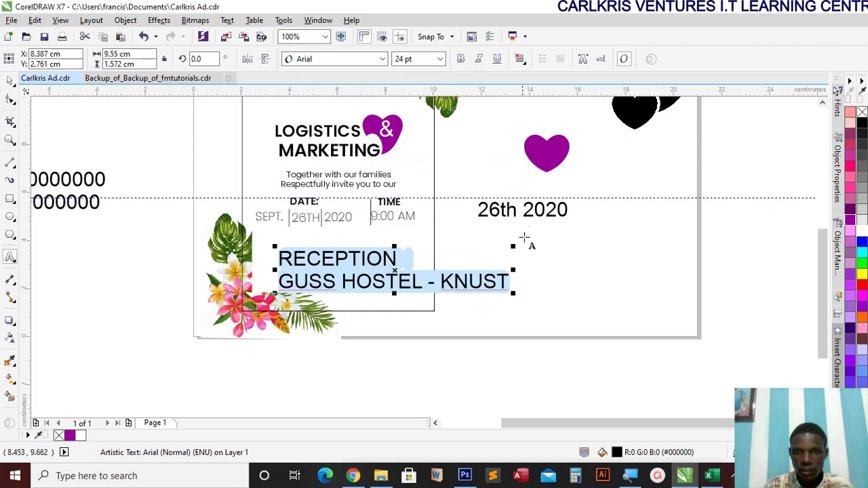
# Centre-align the reception text and scale it down to about 8.675 pt in the card's lower part.
pyautogui.moveTo(515, 296); pyautogui.dragTo(410, 292)
pyautogui.click(545, 102)
pyautogui.click(340, 277)
pyautogui.moveTo(344, 274); pyautogui.dragTo(344, 273)
pyautogui.scroll(1, 319, 257)
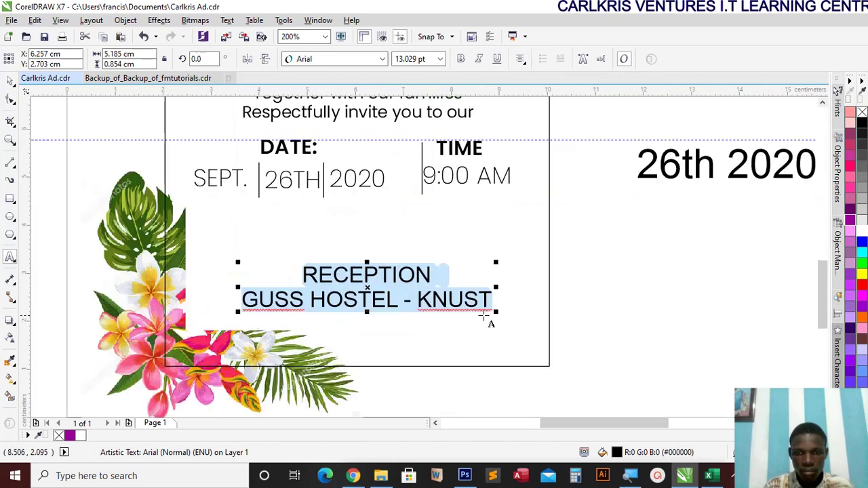
pyautogui.moveTo(495, 312); pyautogui.dragTo(410, 305)
# Make only the word RECEPTION bold in the reception text.
pyautogui.moveTo(327, 281); pyautogui.dragTo(415, 283)
pyautogui.click(329, 283)
pyautogui.click(461, 60)
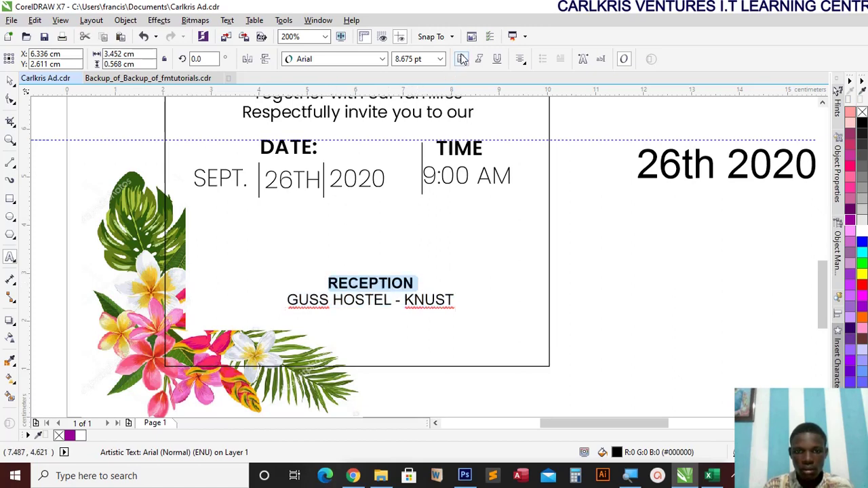
pyautogui.click(10, 81)
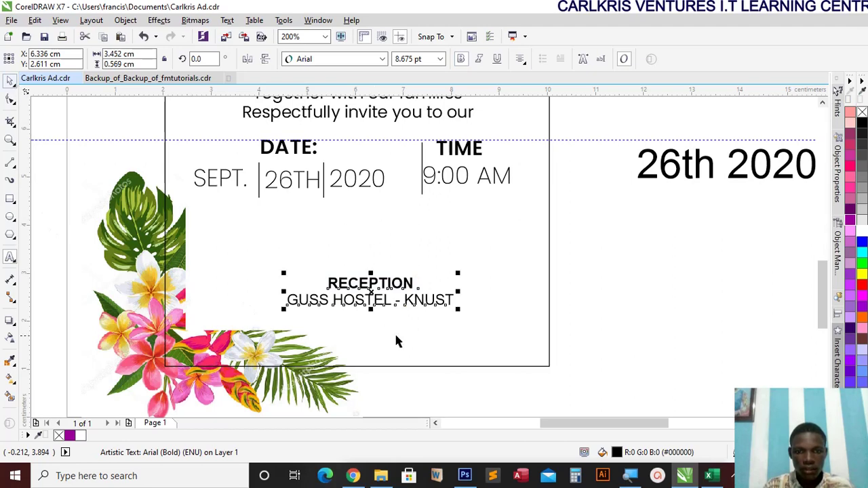
pyautogui.scroll(-2, 314, 303)
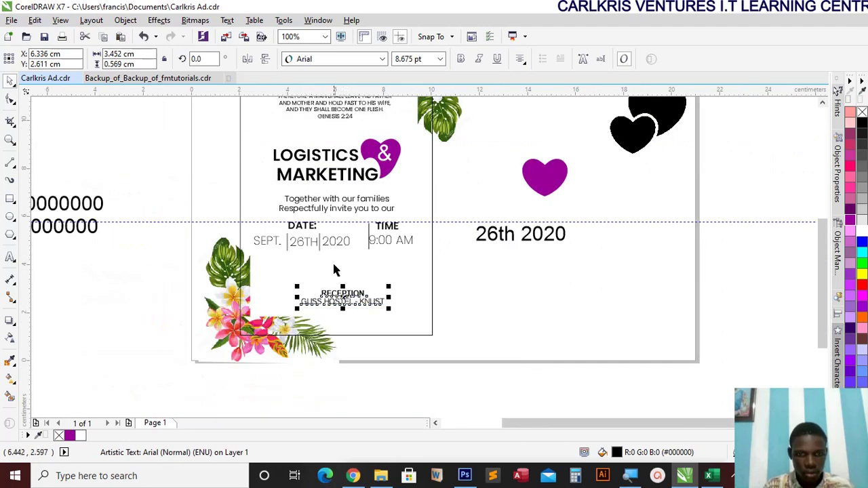
# Duplicate the DATE: heading below SEPT., change the copy's text to VENUE: and nudge it slightly up and left.
pyautogui.click(292, 231)
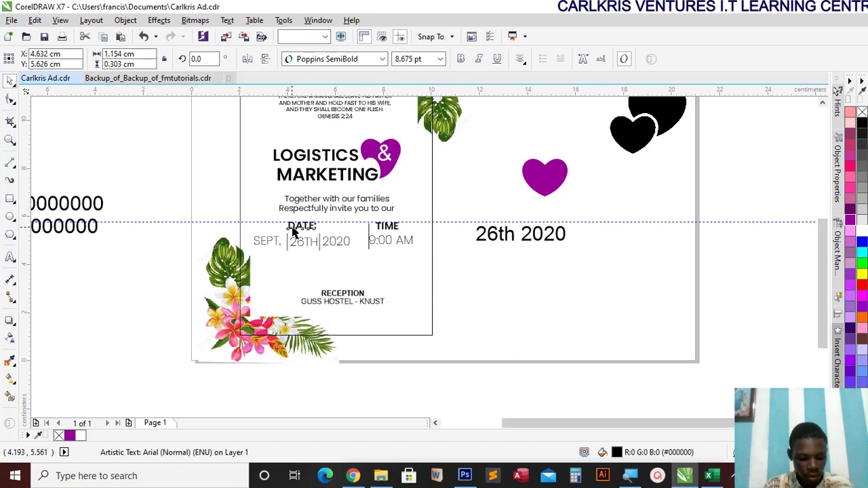
pyautogui.moveTo(293, 231); pyautogui.dragTo(271, 264)
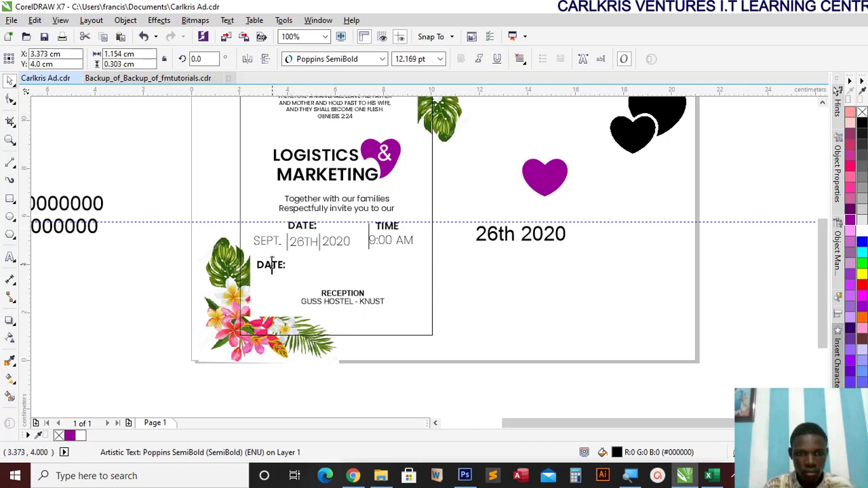
pyautogui.doubleClick(271, 265)
pyautogui.scroll(1, 270, 267)
pyautogui.hotkey('ctrl', 'a')
pyautogui.write('VENUE')
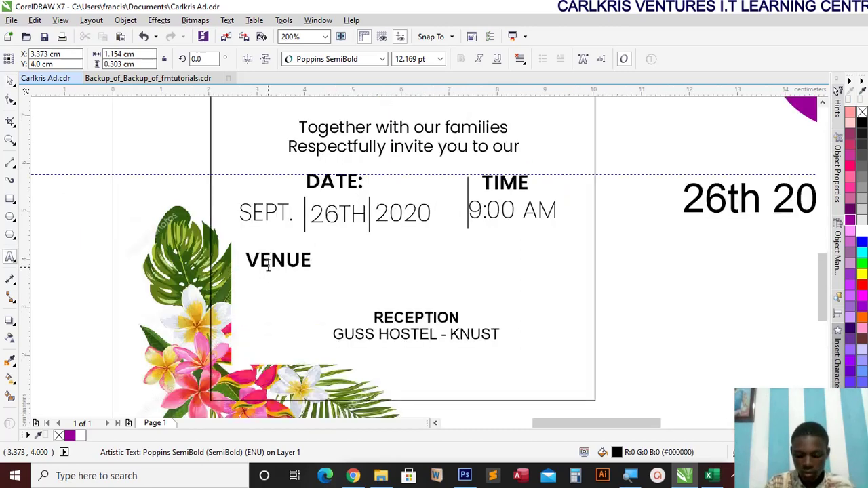
pyautogui.click(10, 81)
pyautogui.moveTo(284, 260); pyautogui.dragTo(279, 255)
# Duplicate 26TH just to the right of VENUE: and change the copy's text to GREAT HALL - KNUST.
pyautogui.click(315, 228)
pyautogui.moveTo(315, 228); pyautogui.dragTo(346, 257)
pyautogui.hotkey('ctrl', 'a')
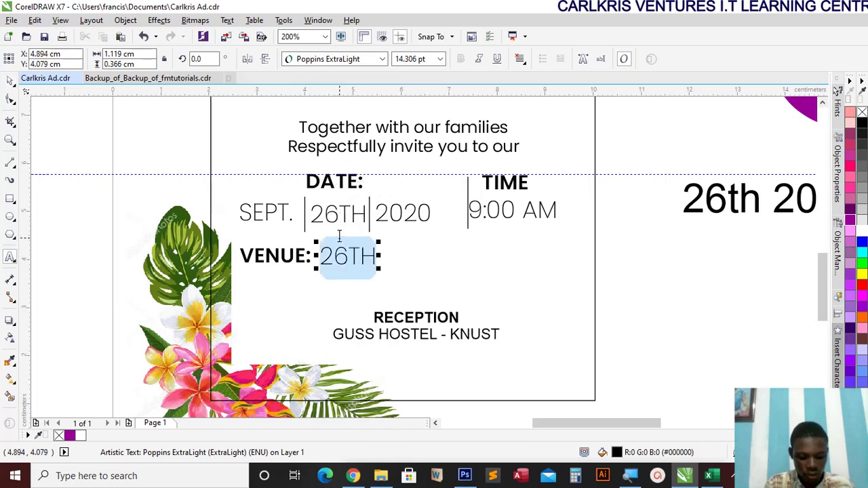
pyautogui.write('GR')
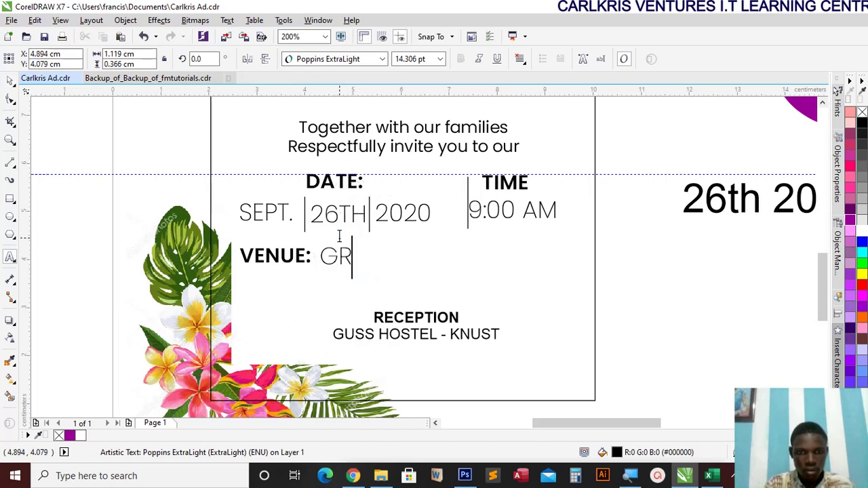
pyautogui.write('EAT')
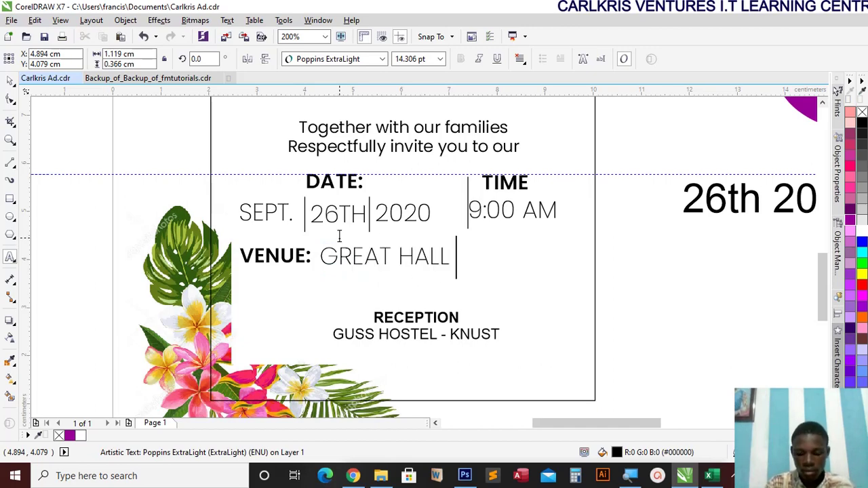
pyautogui.write(' HALL ')
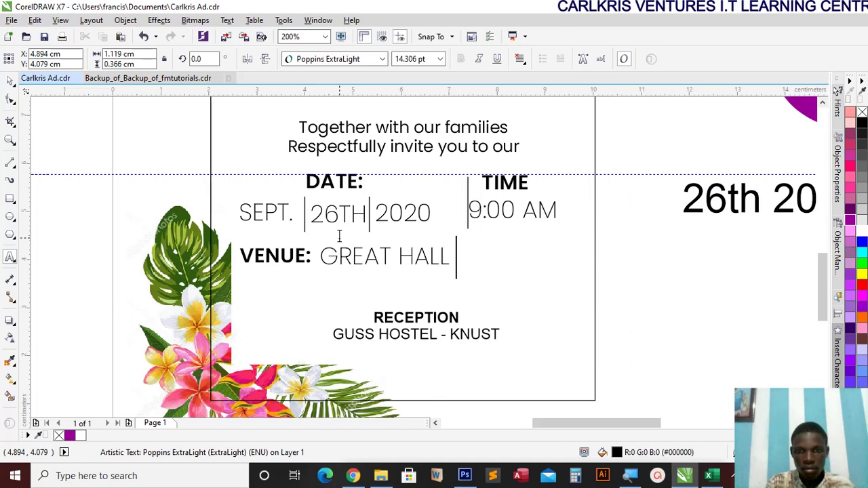
pyautogui.write('- KNUST')
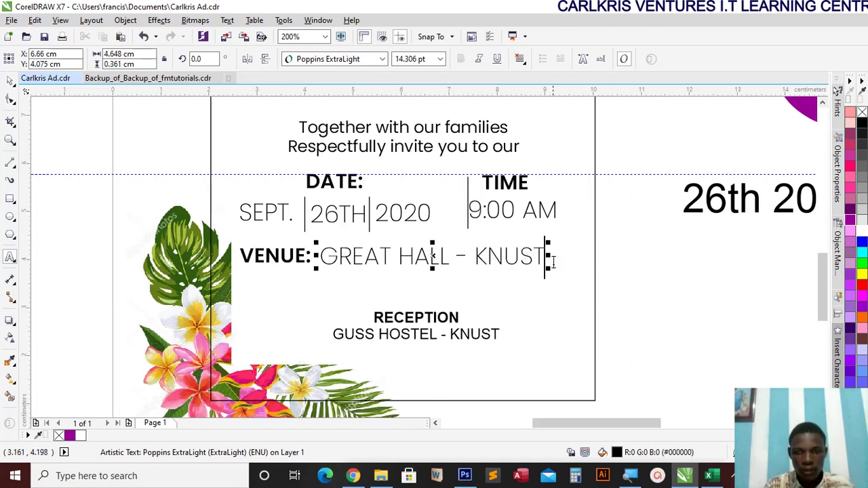
# Scale GREAT HALL - KNUST down slightly beside VENUE: and move the reception text directly beneath it to about X 6.14 cm, Y 3.35 cm.
pyautogui.moveTo(550, 268); pyautogui.dragTo(511, 269)
pyautogui.moveTo(415, 255); pyautogui.dragTo(413, 255)
pyautogui.click(9, 81)
pyautogui.moveTo(393, 317); pyautogui.dragTo(380, 274)
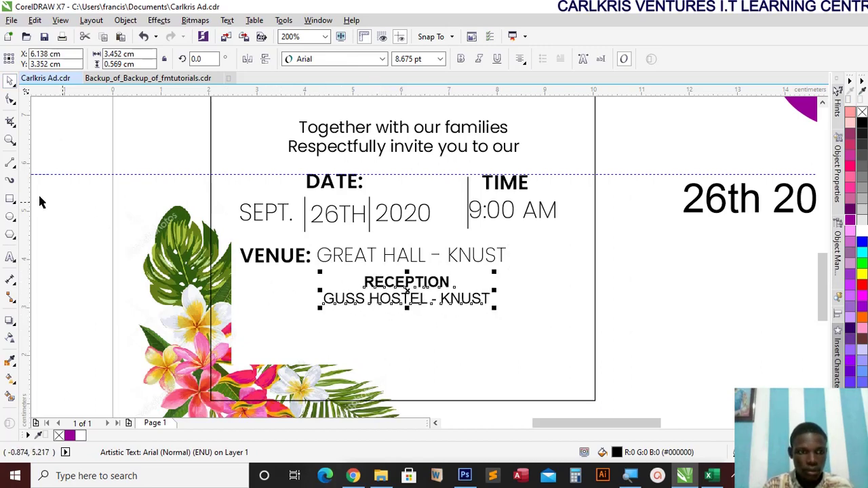
# Draw a rectangle about 4.75 by 0.64 cm below the reception text and fill it white.
pyautogui.moveTo(327, 335); pyautogui.dragTo(556, 366)
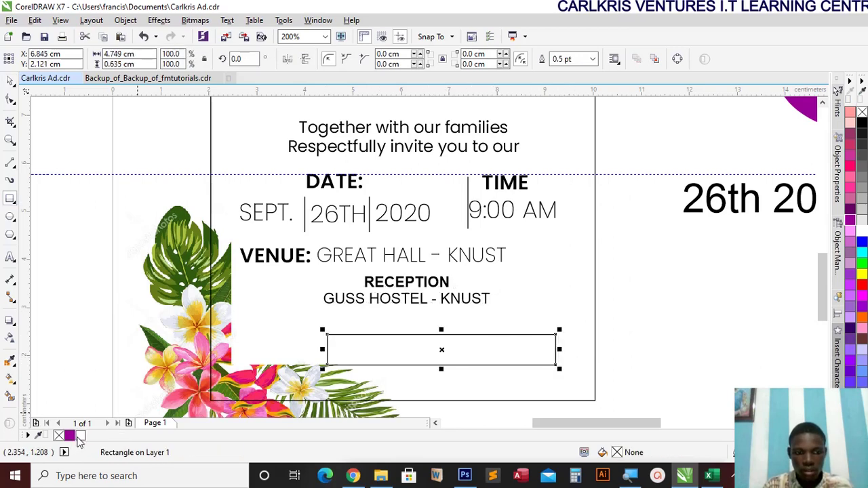
pyautogui.click(80, 438)
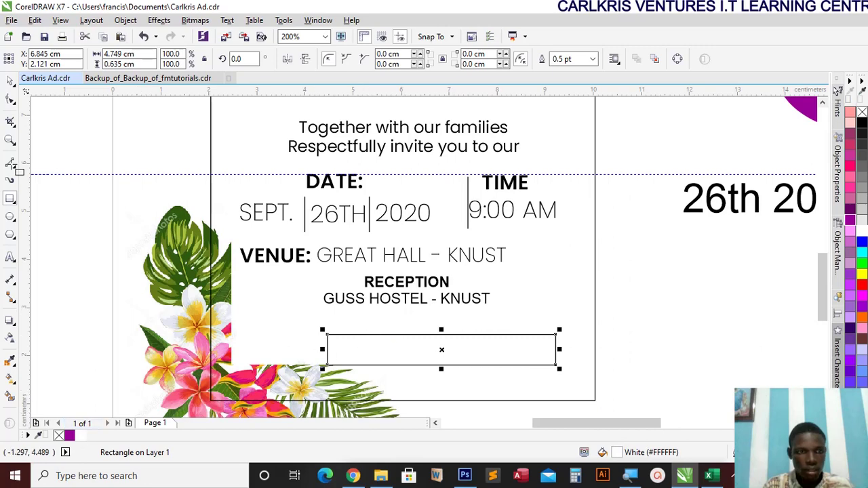
pyautogui.click(11, 81)
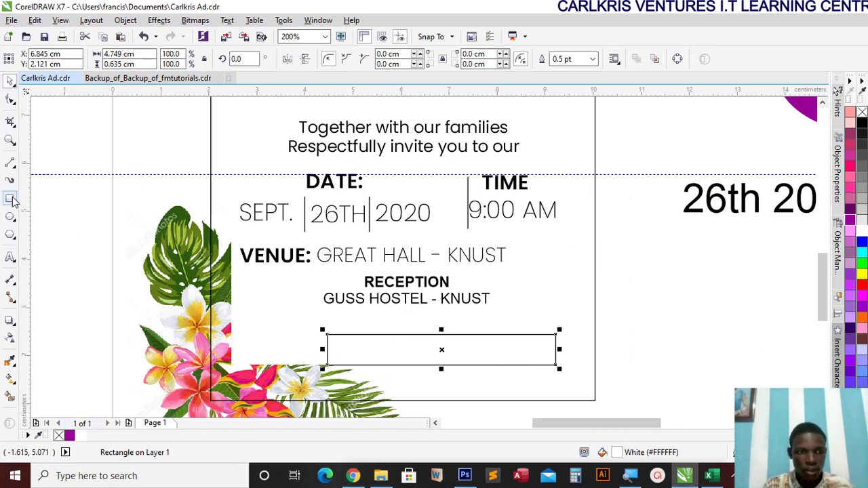
# Draw a rectangle about 1.38 by 0.28 cm centred over the larger rectangle's top edge, with white fill and a purple outline.
pyautogui.press('F6')
pyautogui.moveTo(407, 326); pyautogui.dragTo(473, 338)
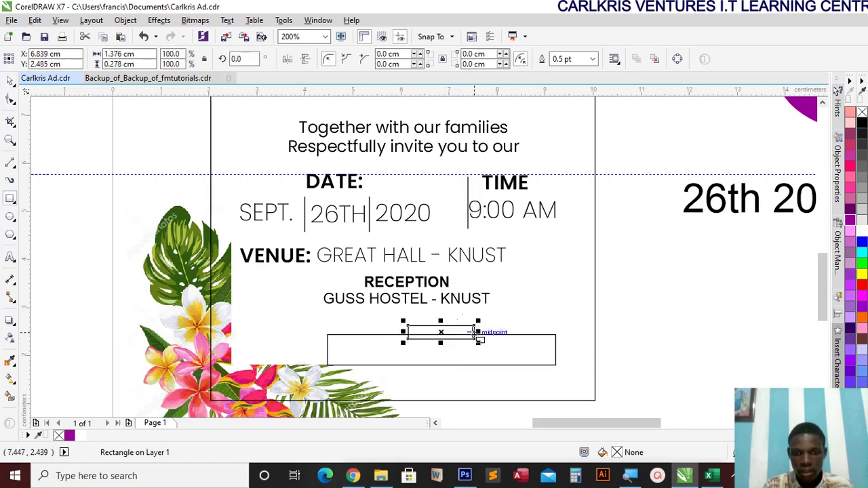
pyautogui.click(79, 436)
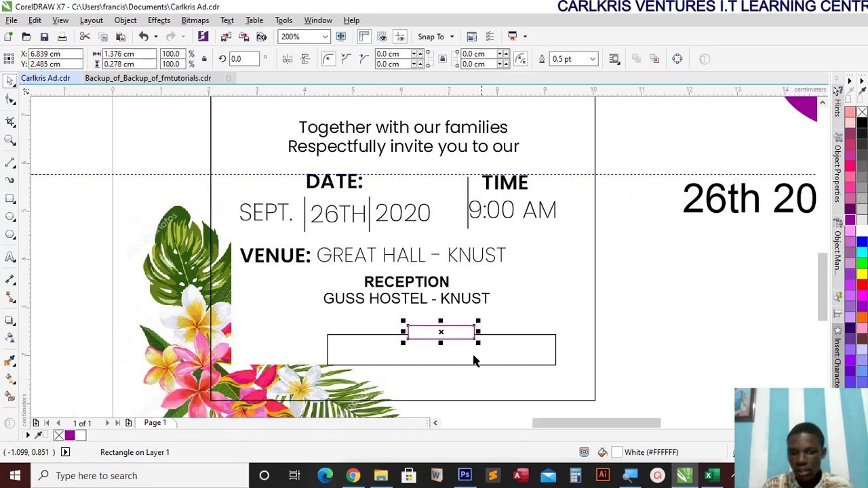
# Give the larger rectangle below the reception text a purple outline.
pyautogui.click(553, 339)
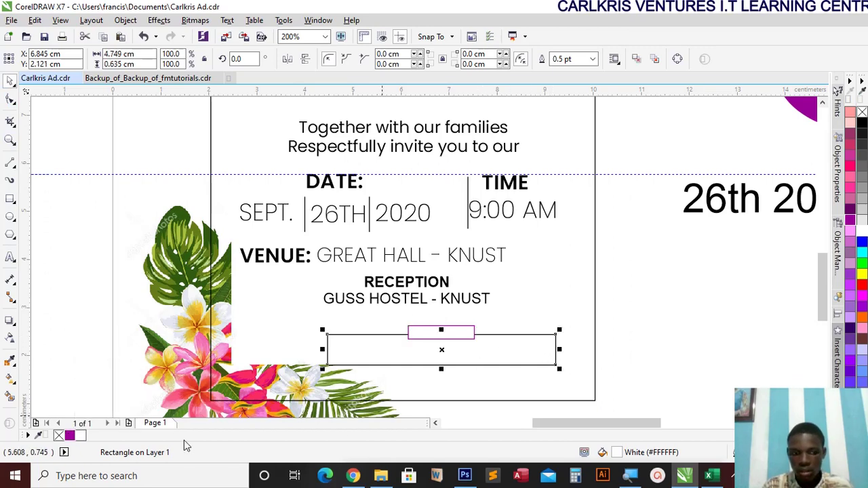
pyautogui.rightClick(70, 436)
pyautogui.click(652, 301)
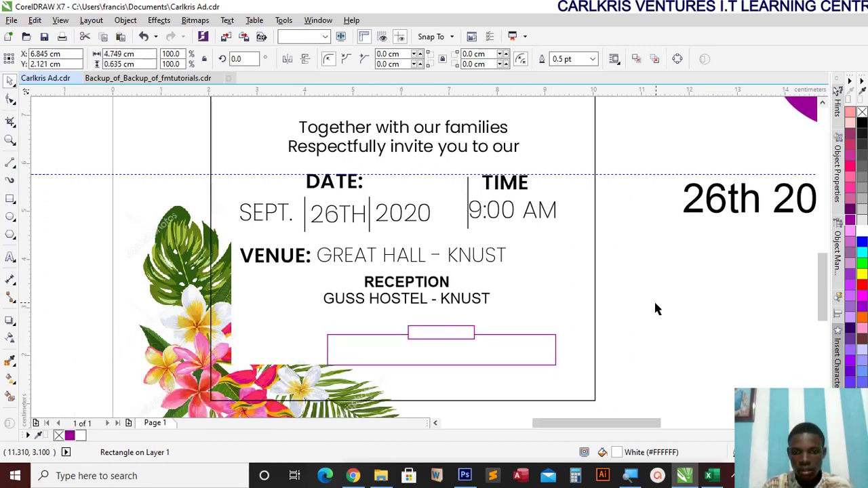
# Duplicate the DATE: heading to the blank area right of the card and change the copy's text to R.S.V.P.
pyautogui.click(366, 304)
pyautogui.click(331, 190)
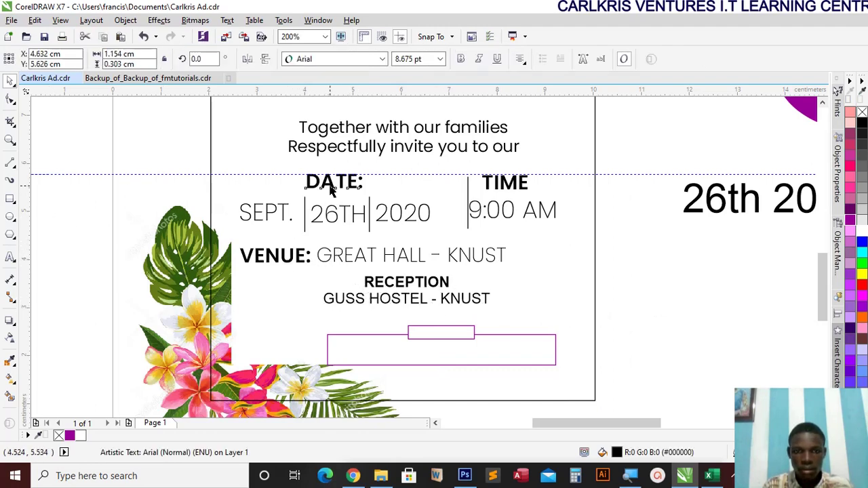
pyautogui.moveTo(330, 189); pyautogui.dragTo(641, 309)
pyautogui.doubleClick(641, 309)
pyautogui.hotkey('ctrl', 'a')
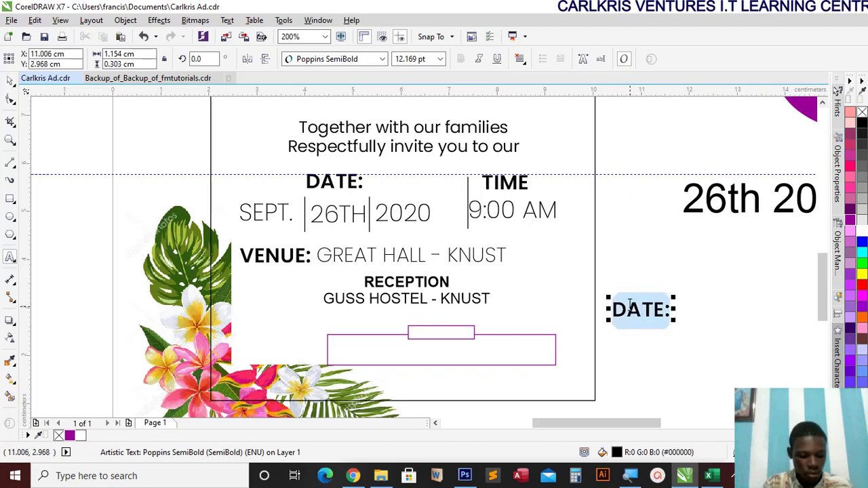
pyautogui.write('R.S')
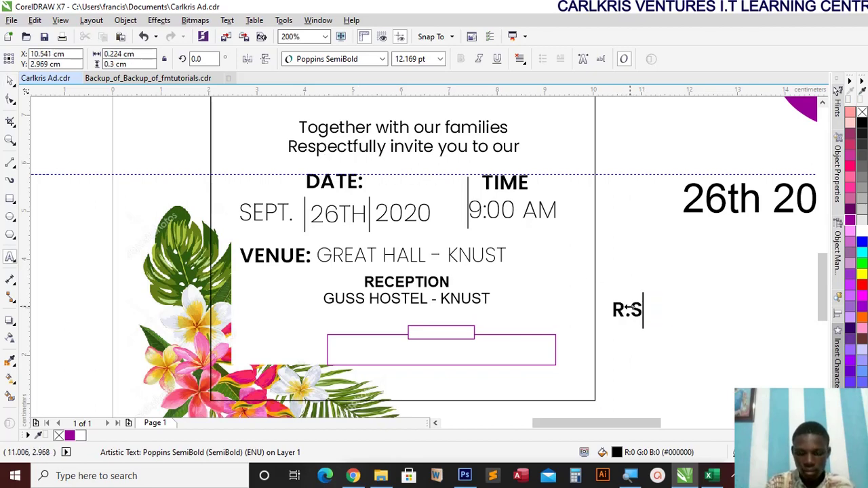
pyautogui.write('.V.P')
pyautogui.press('Escape')
# Scale R.S.V.P down to about 6.418 pt, centre it in the small purple-outlined rectangle and paste a copy in front of the rectangle.
pyautogui.moveTo(684, 319); pyautogui.dragTo(442, 334)
pyautogui.click(10, 81)
pyautogui.hotkey('ctrl', 'c')
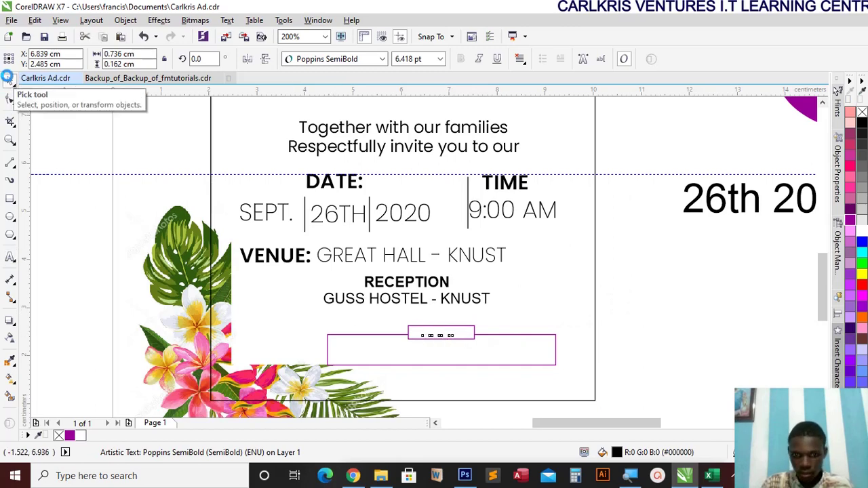
pyautogui.hotkey('ctrl', 'v')
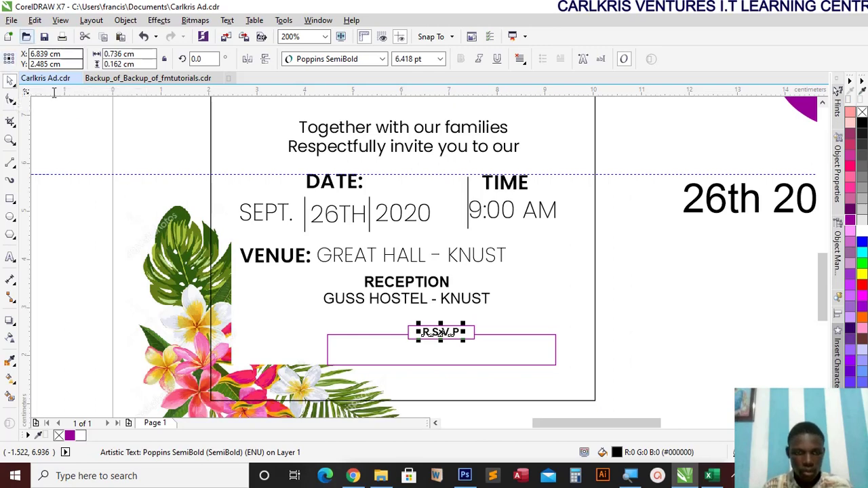
pyautogui.click(89, 316)
pyautogui.scroll(-1, 87, 311)
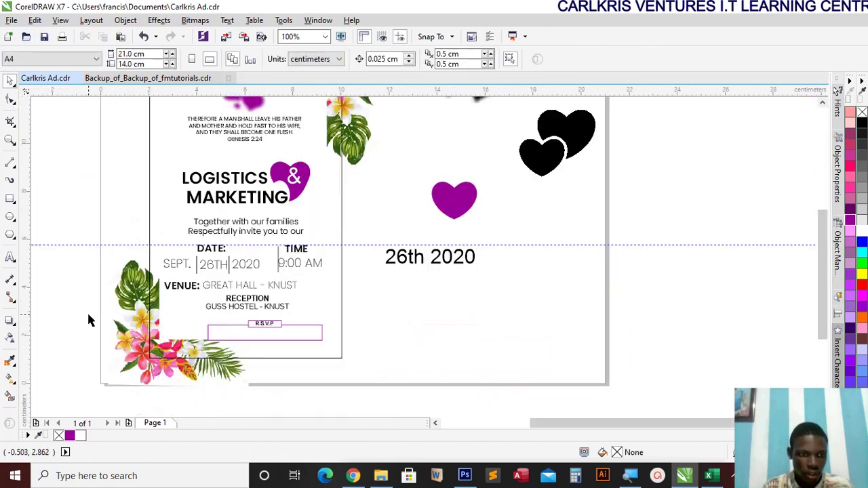
pyautogui.moveTo(562, 425); pyautogui.dragTo(508, 427)
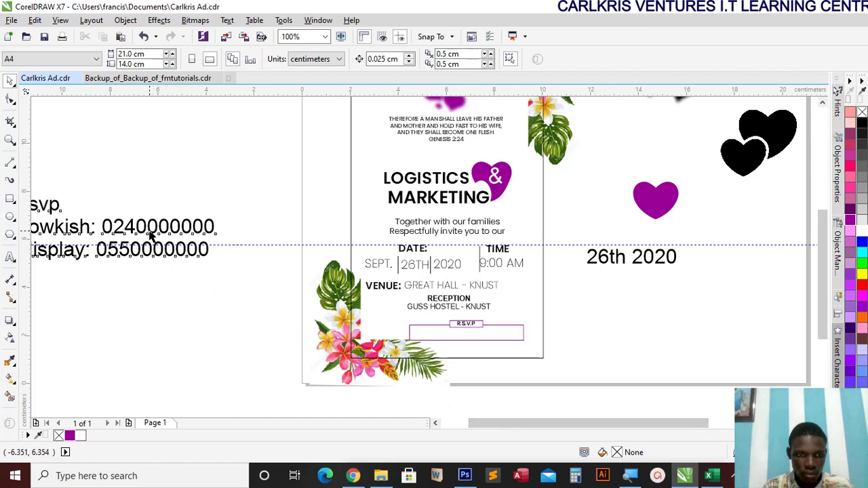
# Move the contact text block closer to the card and delete its rsvp line.
pyautogui.moveTo(122, 230); pyautogui.dragTo(213, 300)
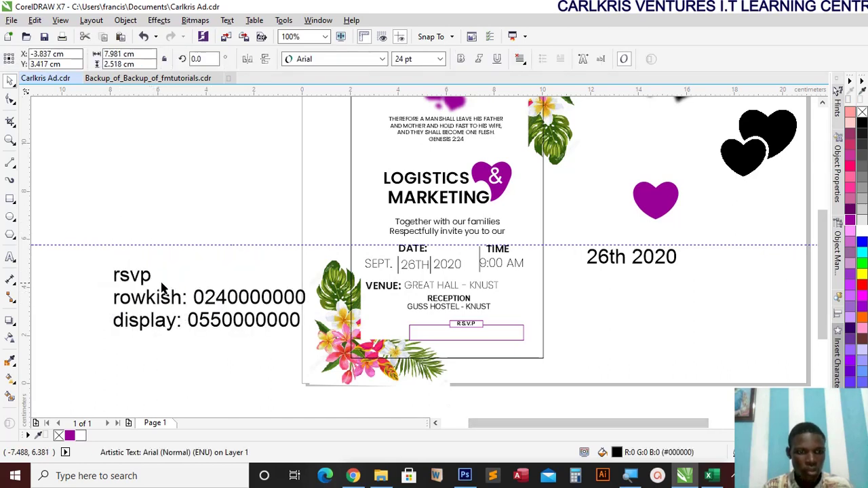
pyautogui.doubleClick(150, 282)
pyautogui.moveTo(151, 282); pyautogui.dragTo(74, 273)
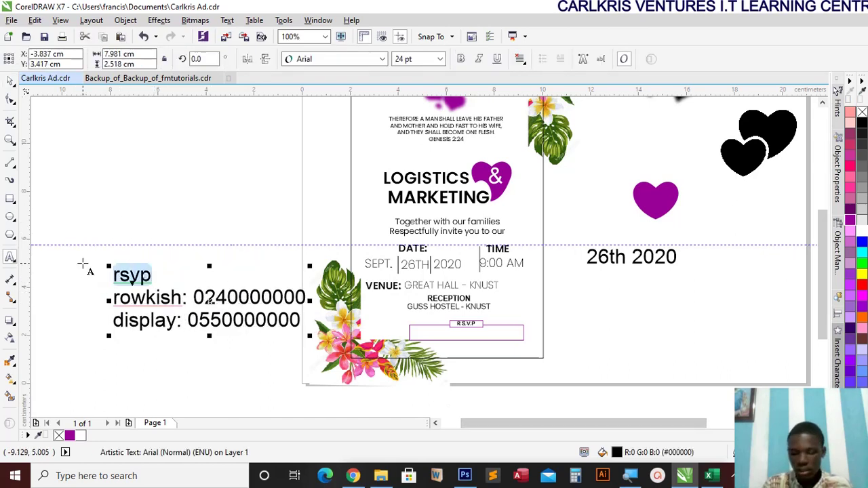
pyautogui.press('Delete')
pyautogui.press('Delete')
# Change the two remaining contact lines to uppercase and add spaces before the second phone number so both numbers line up.
pyautogui.hotkey('ctrl', 'a')
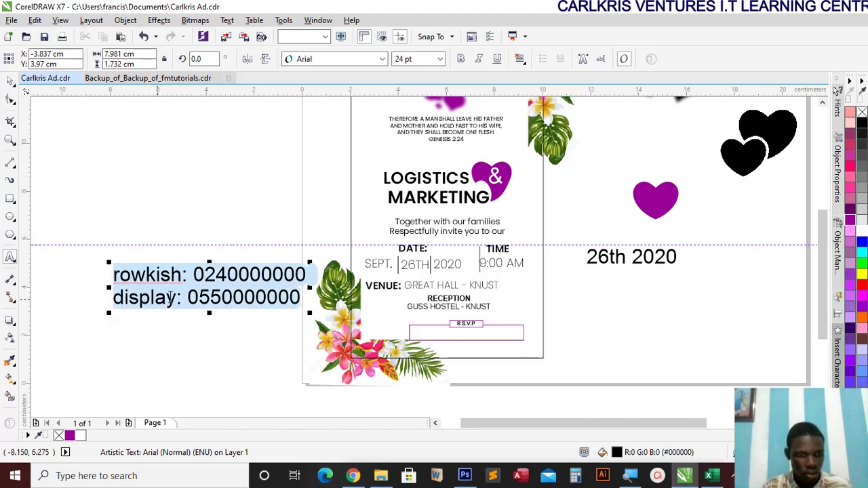
pyautogui.rightClick(169, 296)
pyautogui.moveTo(223, 192)
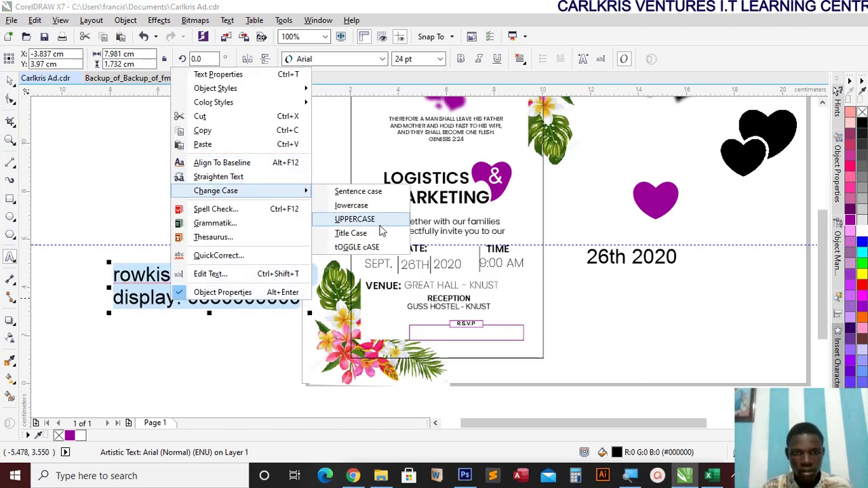
pyautogui.click(340, 223)
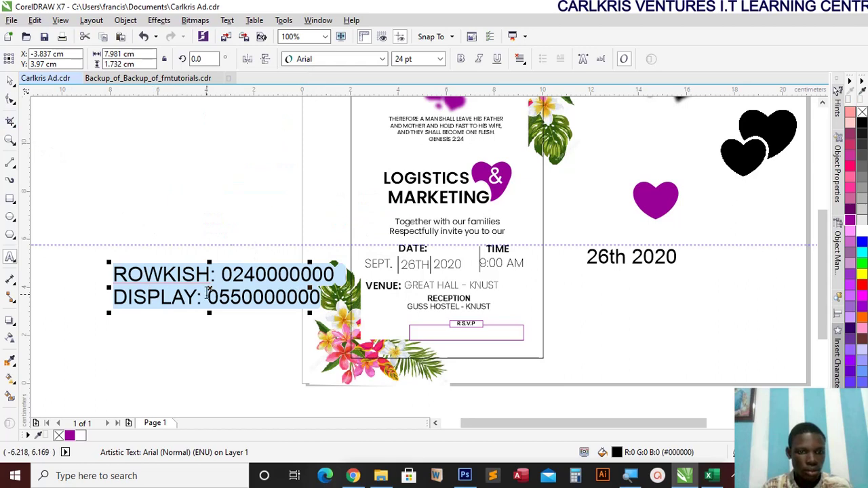
pyautogui.click(208, 296)
pyautogui.click(220, 274)
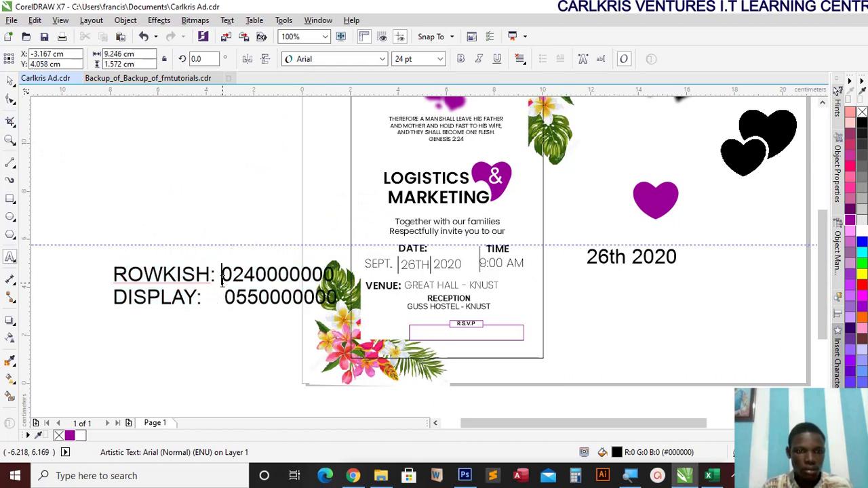
# Move the contact lines onto the card's R.S.V.P box and scale them down to about 7.86 pt.
pyautogui.moveTo(115, 307); pyautogui.dragTo(167, 291)
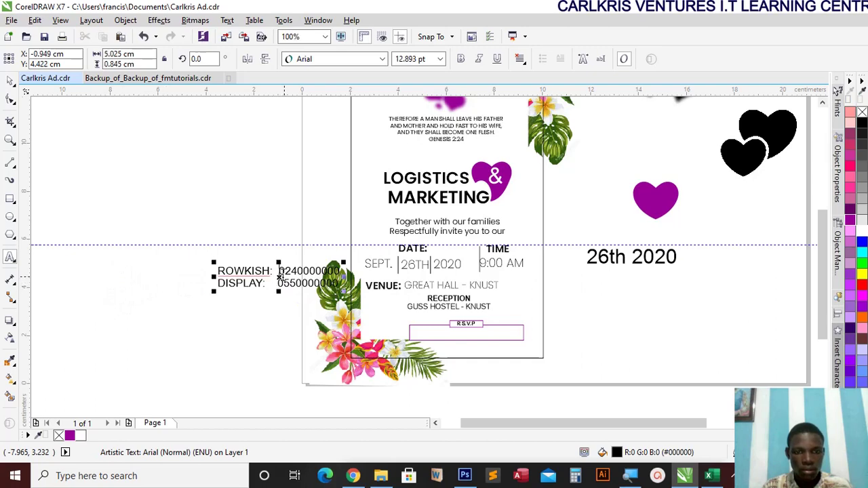
pyautogui.moveTo(279, 278); pyautogui.dragTo(468, 340)
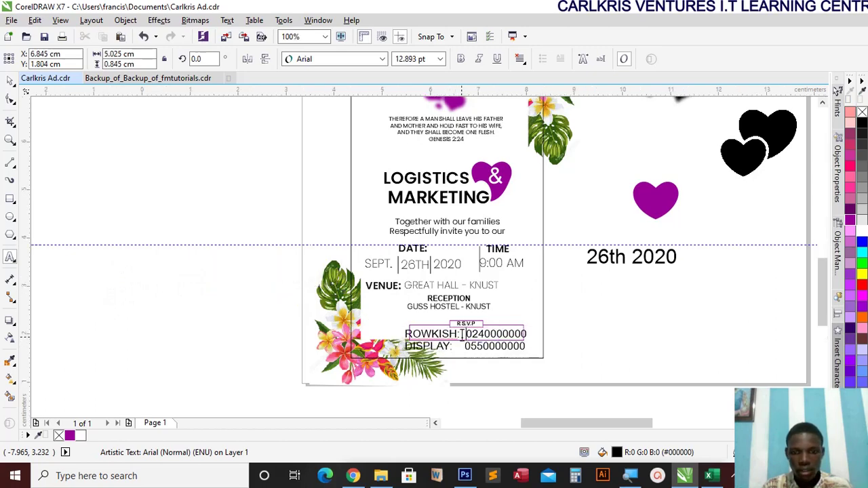
pyautogui.scroll(2, 462, 335)
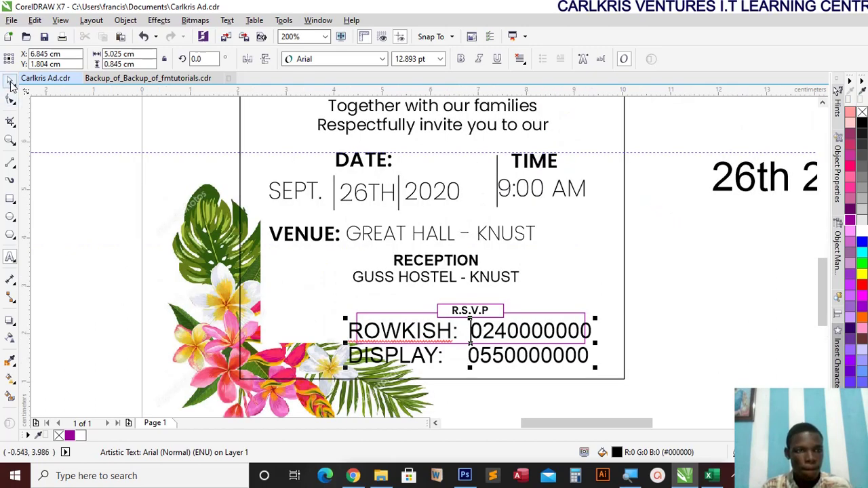
pyautogui.click(12, 83)
pyautogui.click(584, 357)
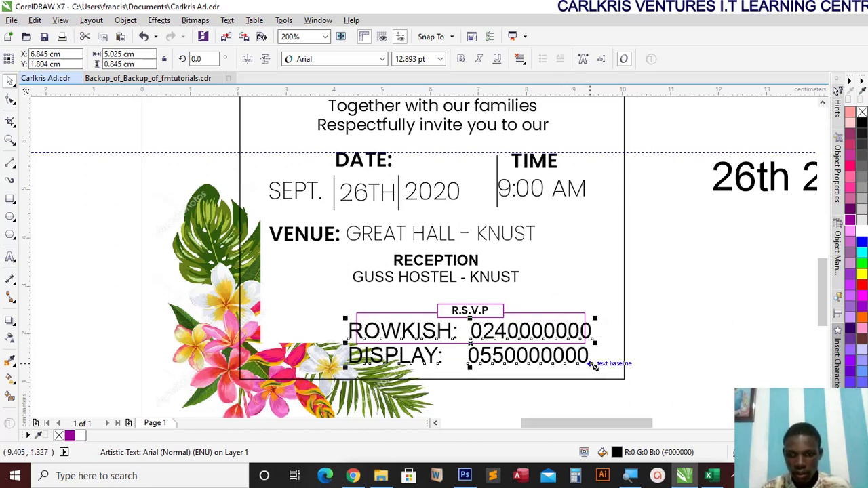
pyautogui.moveTo(596, 367); pyautogui.dragTo(504, 341)
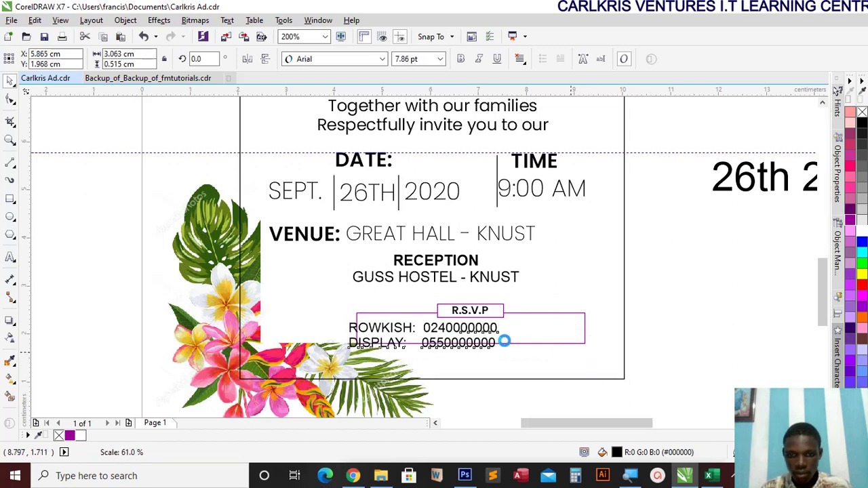
# Scale the contact lines down to about 6.958 pt and centre them inside the purple-outlined box below R.S.V.P.
pyautogui.moveTo(423, 333); pyautogui.dragTo(466, 335)
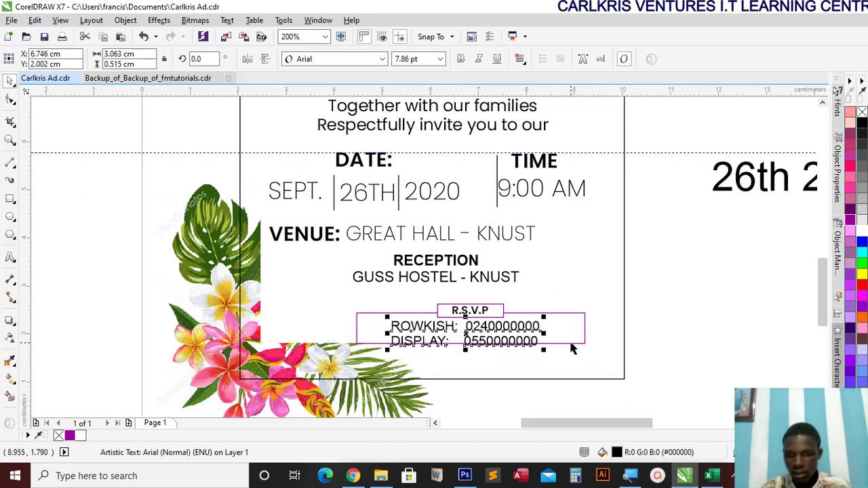
pyautogui.moveTo(530, 348)
pyautogui.mouseDown()
pyautogui.moveTo(542, 346)
pyautogui.moveTo(530, 348)
pyautogui.mouseUp()
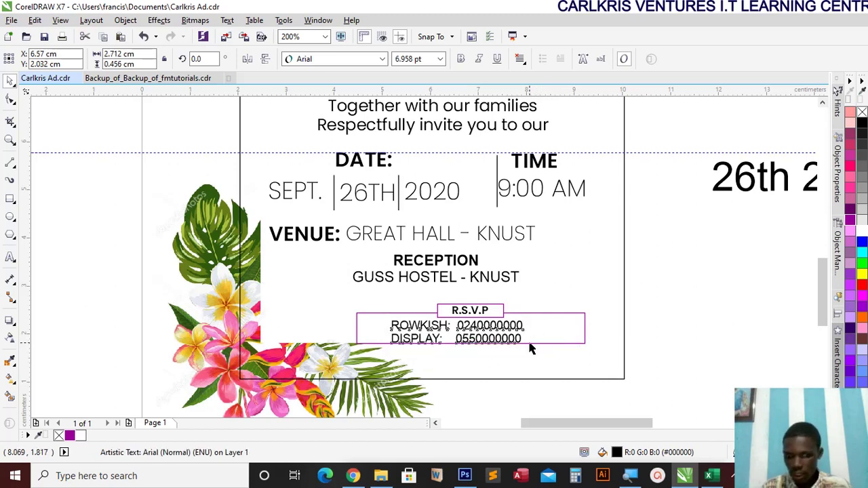
pyautogui.press('Up')
pyautogui.press('Up')
pyautogui.press('Up')
pyautogui.press('Right')
pyautogui.press('Right')
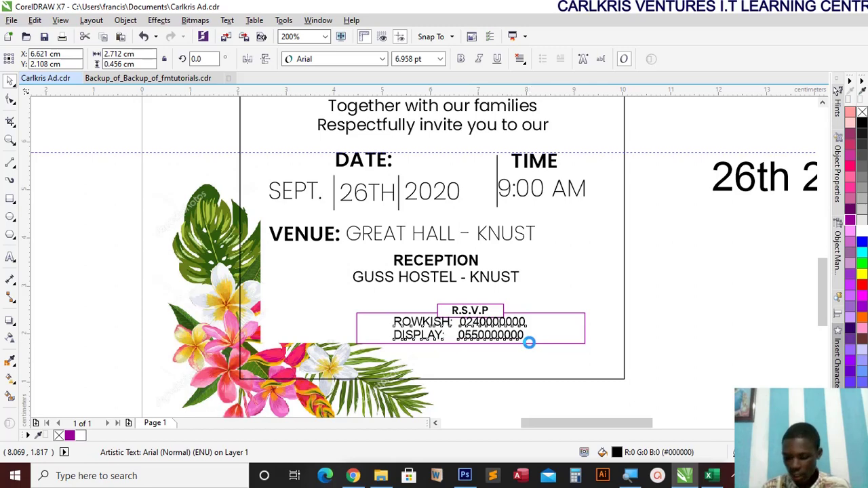
pyautogui.press('Right')
pyautogui.press('Right')
pyautogui.press('Right')
pyautogui.press('Down')
pyautogui.press('Down')
pyautogui.press('Down')
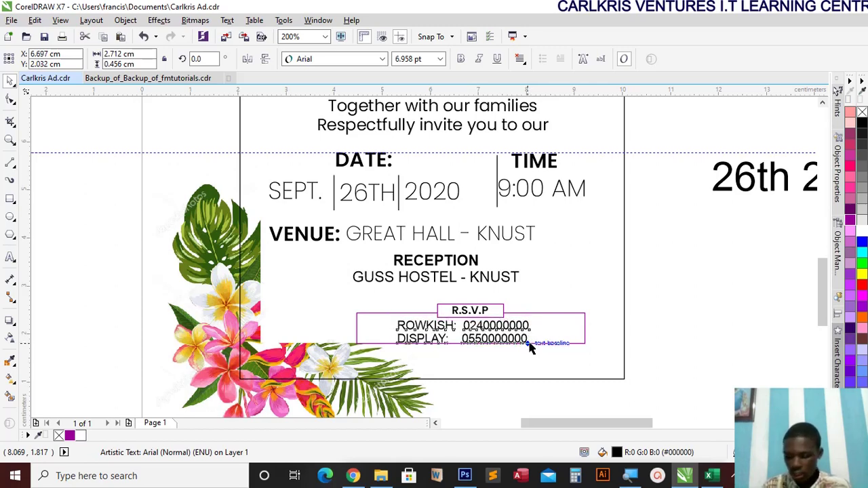
pyautogui.press('Right')
pyautogui.moveTo(528, 342); pyautogui.dragTo(532, 341)
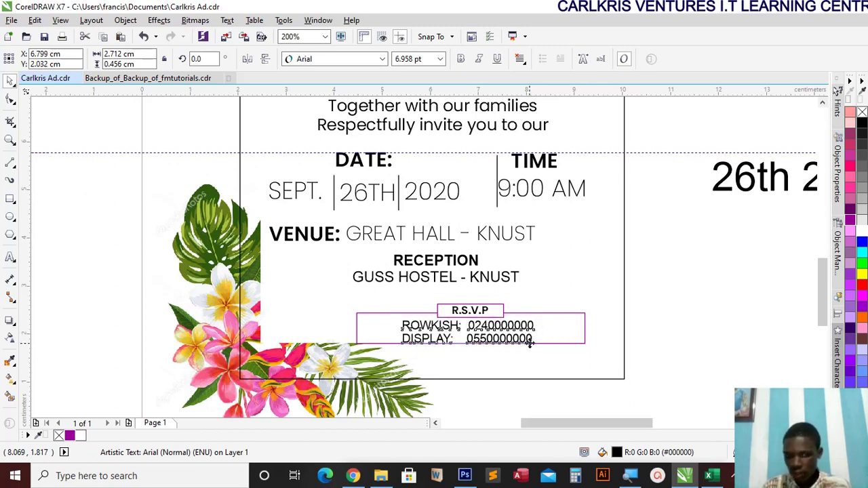
pyautogui.click(635, 285)
# Delete the leftover heart graphics and the 26th 2020 text lying beside the card.
pyautogui.scroll(-2, 630, 285)
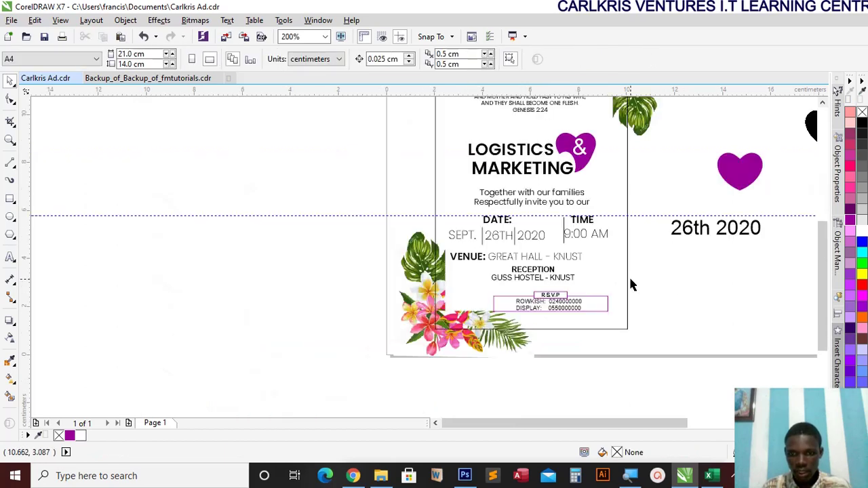
pyautogui.click(325, 36)
pyautogui.click(298, 59)
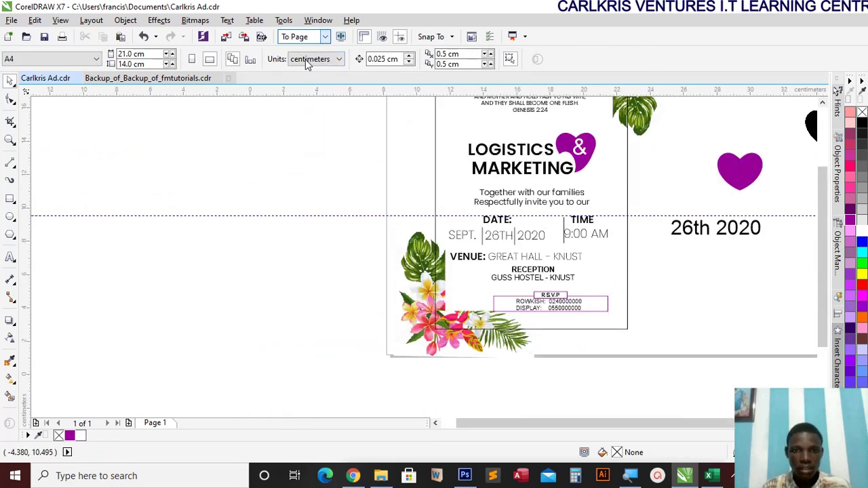
pyautogui.click(10, 140)
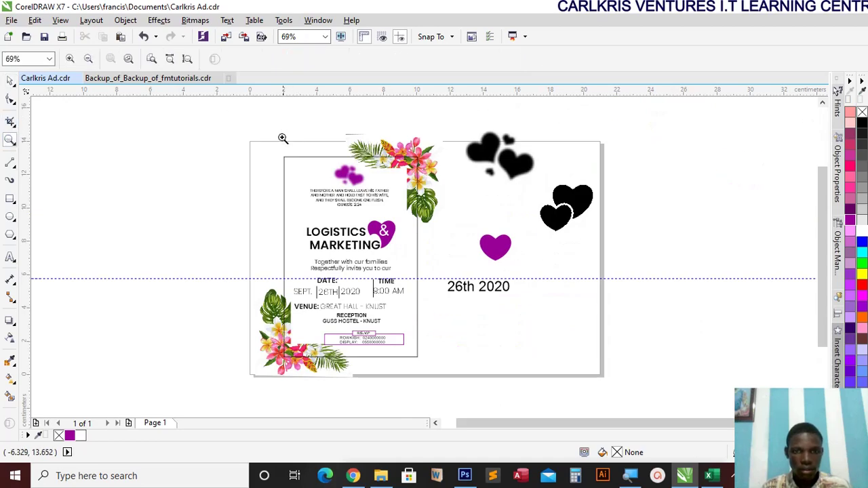
pyautogui.moveTo(239, 127); pyautogui.dragTo(438, 373)
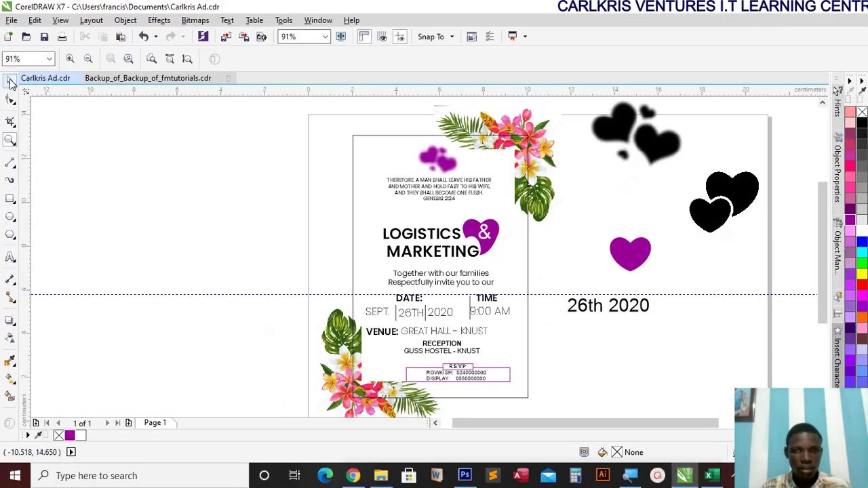
pyautogui.click(10, 81)
pyautogui.moveTo(557, 97); pyautogui.dragTo(773, 359)
pyautogui.press('Delete')
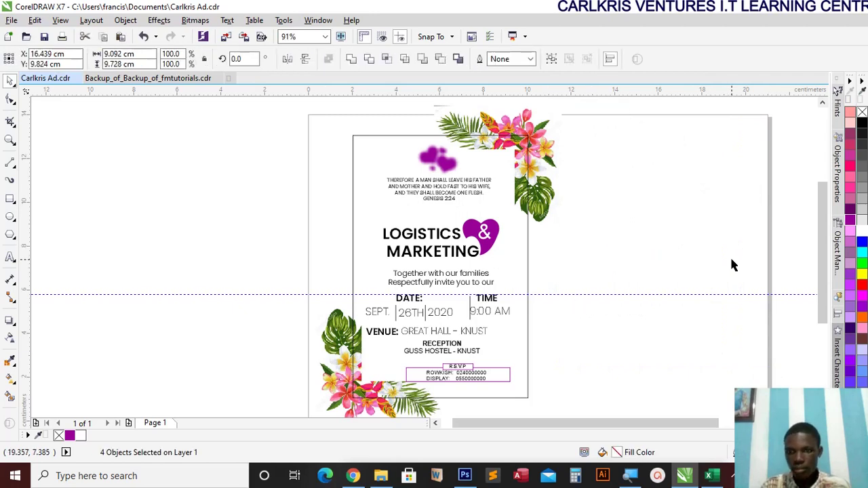
# Duplicate the 8 by 12 cm card rectangle into the empty area to the right of the invitation.
pyautogui.click(527, 264)
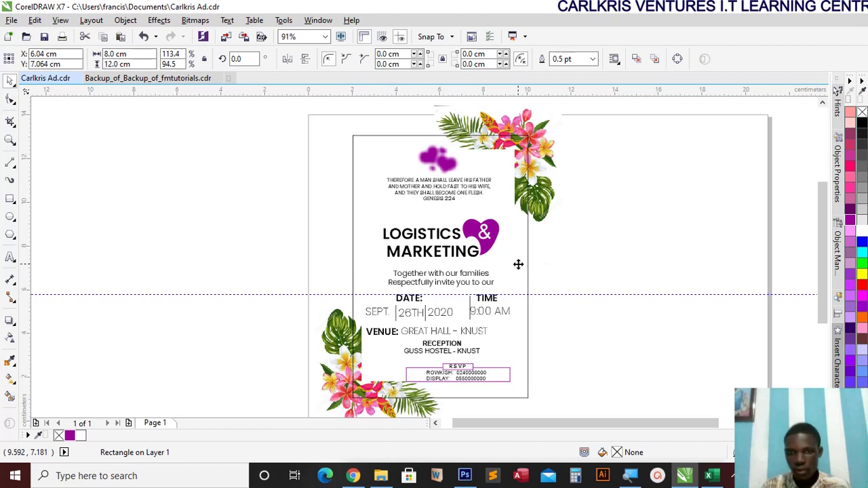
pyautogui.moveTo(445, 266); pyautogui.dragTo(637, 267)
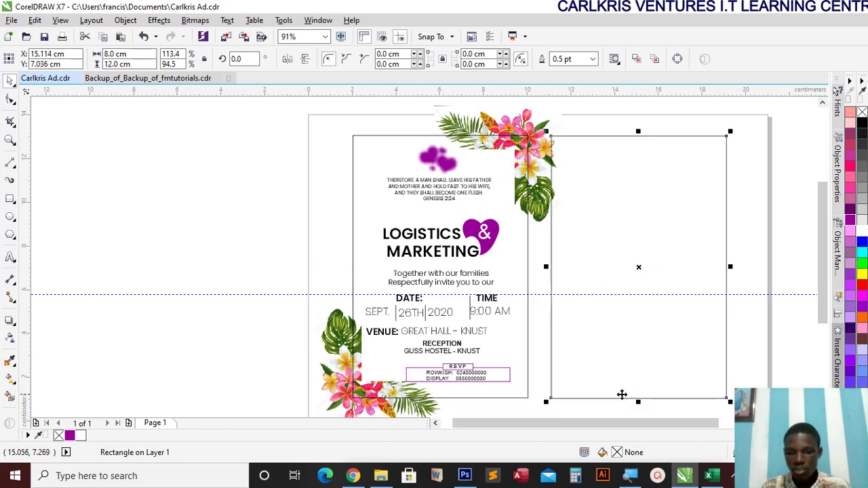
pyautogui.moveTo(623, 429); pyautogui.dragTo(643, 432)
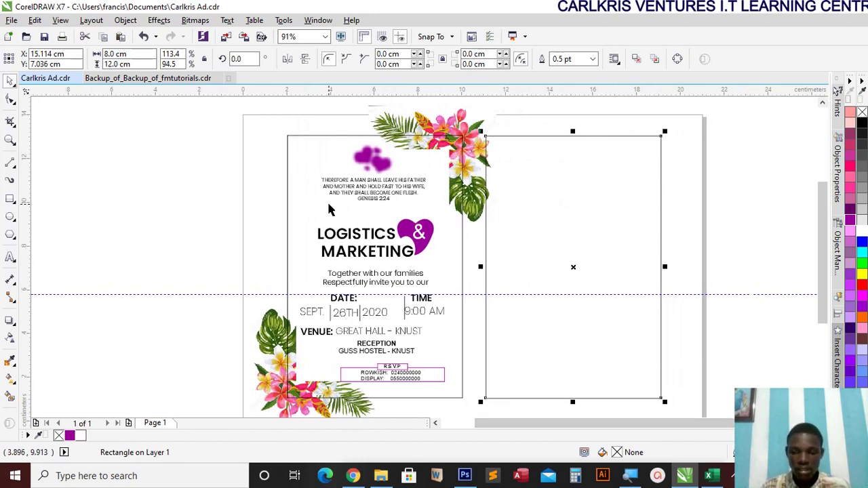
pyautogui.hscroll(3, 544, 429)
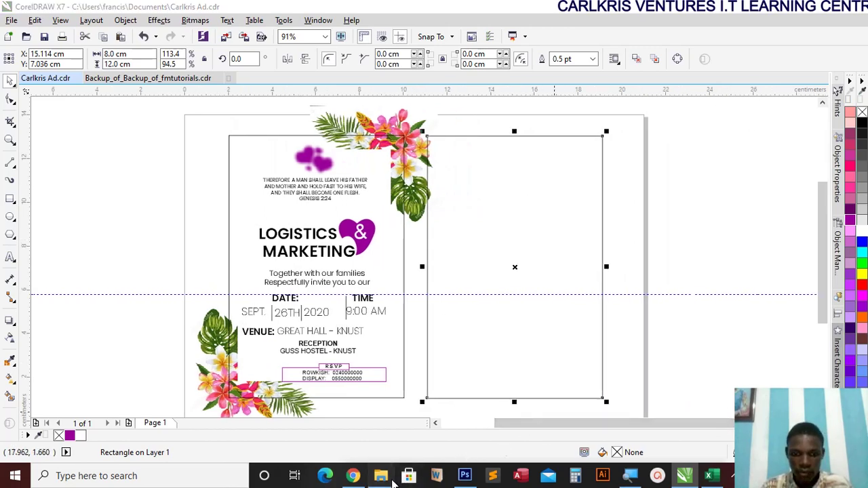
# Bring 862650_heart_512x512.png from the Pictures folder into the drawing and place it beyond the page's right edge.
pyautogui.click(381, 476)
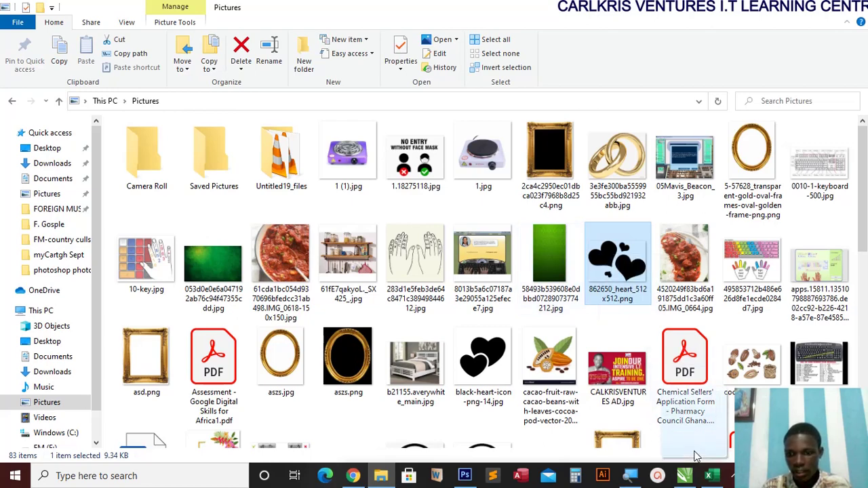
pyautogui.click(684, 476)
pyautogui.moveTo(644, 197); pyautogui.dragTo(639, 191)
pyautogui.moveTo(790, 300); pyautogui.dragTo(601, 166)
pyautogui.moveTo(575, 135); pyautogui.dragTo(732, 217)
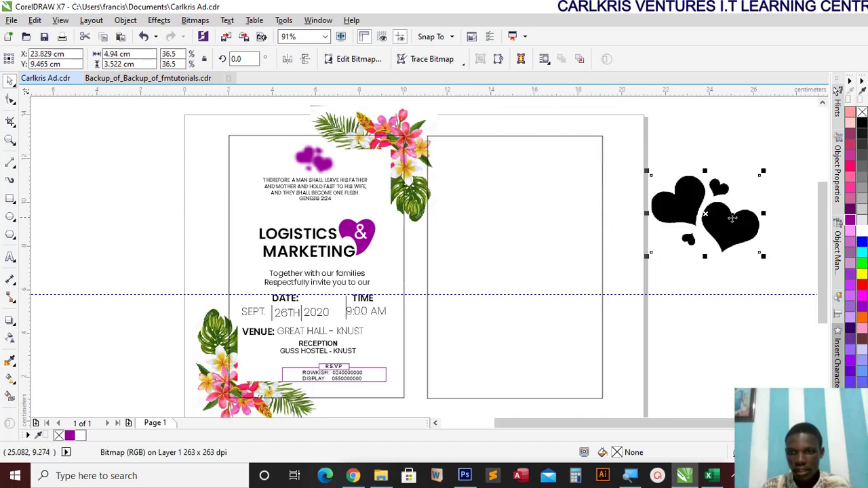
# Trace the hearts bitmap with Outline Trace, using the Logo image type and removing the background.
pyautogui.rightClick(724, 221)
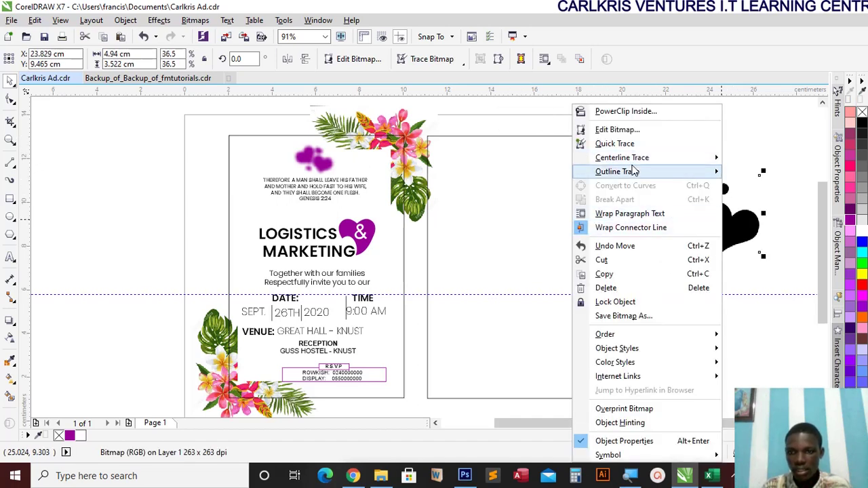
pyautogui.moveTo(633, 171)
pyautogui.click(758, 189)
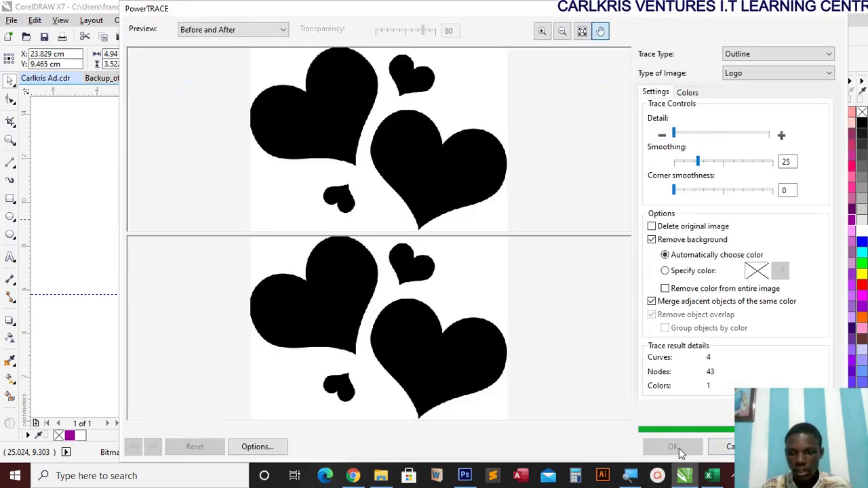
pyautogui.click(679, 448)
# Move the traced hearts into the blank rectangle and delete the original hearts bitmap.
pyautogui.moveTo(724, 225); pyautogui.dragTo(555, 257)
pyautogui.click(692, 215)
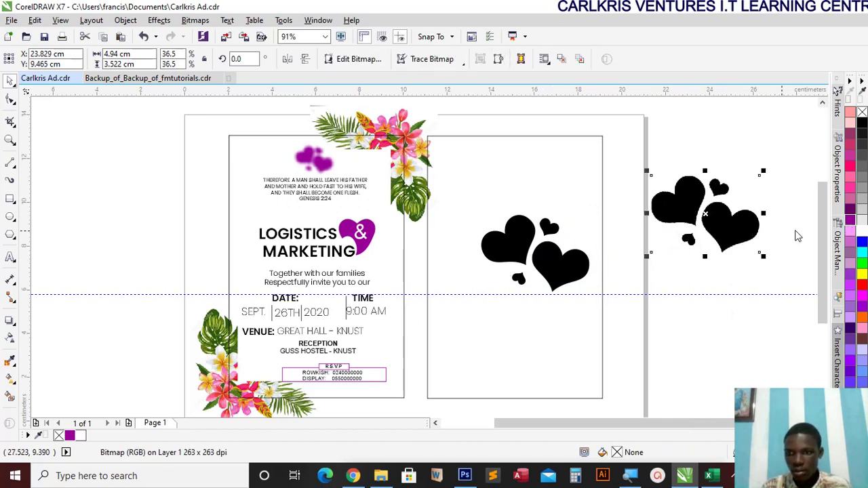
pyautogui.press('Delete')
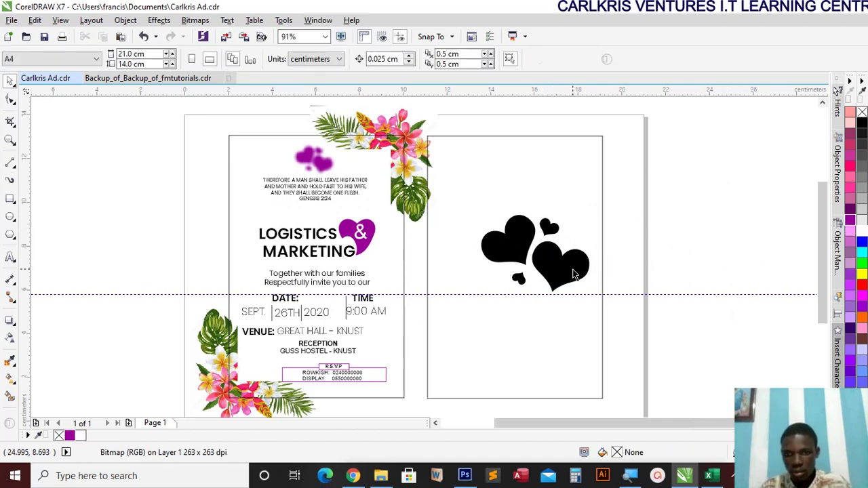
# Ungroup and regroup the traced hearts, and move them across the blank rectangle's right edge.
pyautogui.click(575, 266)
pyautogui.hotkey('ctrl', 'u')
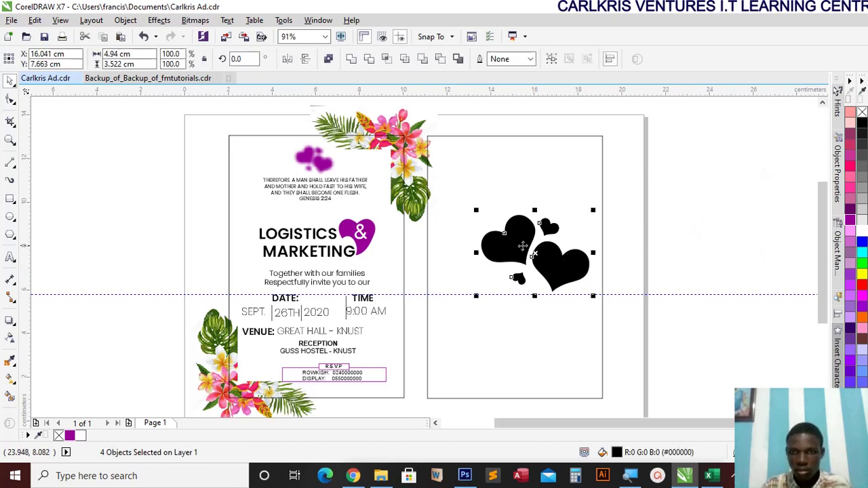
pyautogui.click(553, 59)
pyautogui.moveTo(569, 266); pyautogui.dragTo(619, 212)
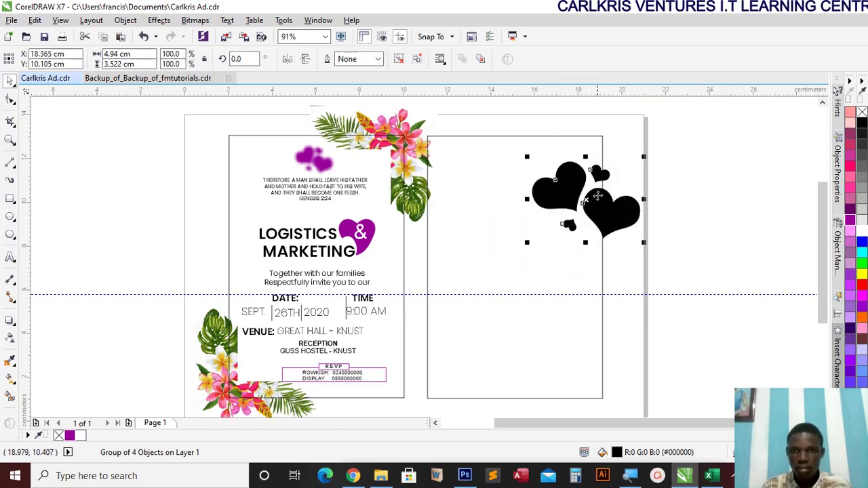
# Move the hearts into the upper-left corner of the blank rectangle and ungroup them.
pyautogui.click(625, 247)
pyautogui.moveTo(623, 218); pyautogui.dragTo(535, 181)
pyautogui.hotkey('ctrl', 'u')
# Select all four black hearts and scale them down together to about 3.32 by 2.36 cm.
pyautogui.moveTo(428, 122); pyautogui.dragTo(512, 215)
pyautogui.hotkey('ctrl', 'z')
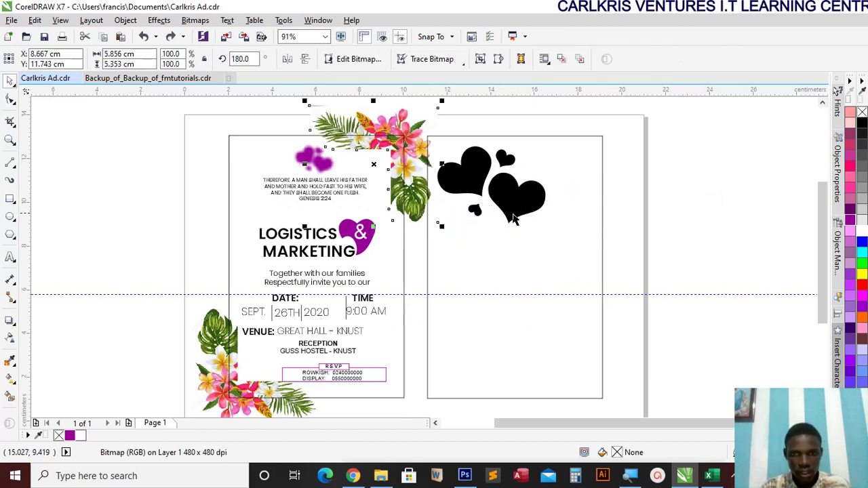
pyautogui.moveTo(617, 114); pyautogui.dragTo(432, 241)
pyautogui.moveTo(551, 229); pyautogui.dragTo(513, 200)
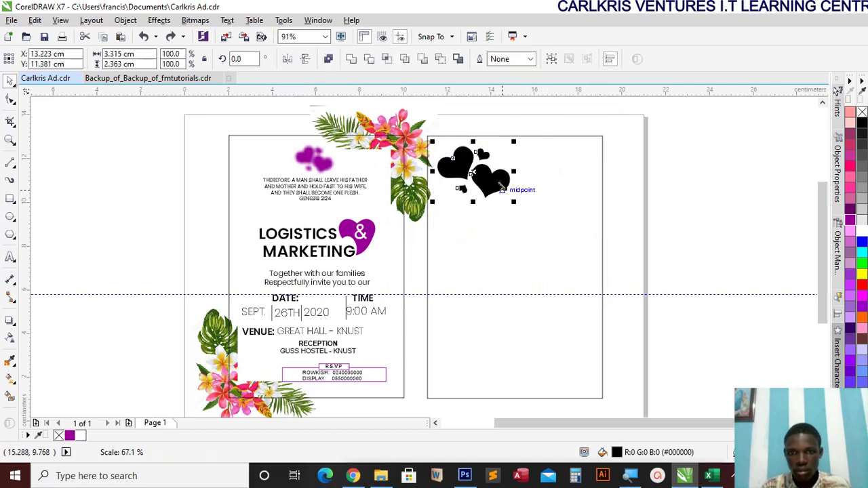
# Move the four black hearts toward the second panel's upper centre and scale them to about 2.71 by 1.93 cm.
pyautogui.moveTo(477, 173); pyautogui.dragTo(502, 188)
pyautogui.moveTo(542, 220)
pyautogui.mouseDown()
pyautogui.moveTo(543, 209)
pyautogui.moveTo(532, 213)
pyautogui.mouseUp()
pyautogui.moveTo(499, 186); pyautogui.dragTo(516, 187)
pyautogui.moveTo(546, 214); pyautogui.dragTo(543, 211)
pyautogui.click(687, 218)
pyautogui.click(524, 194)
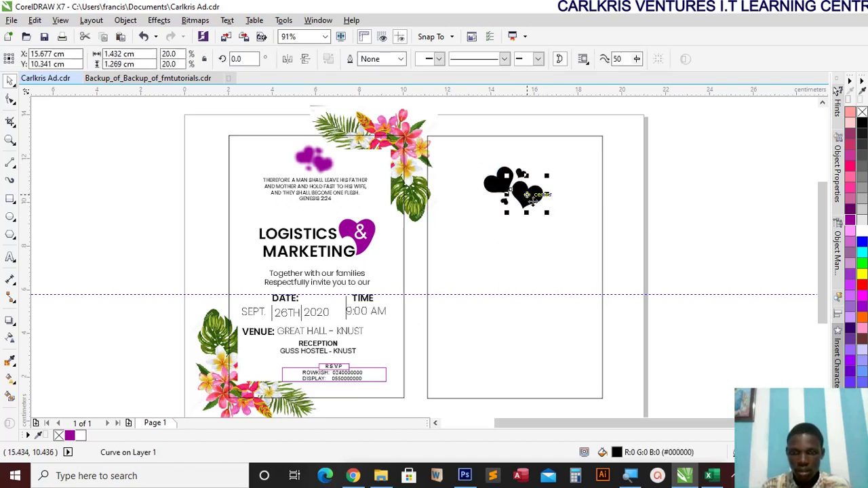
pyautogui.click(71, 436)
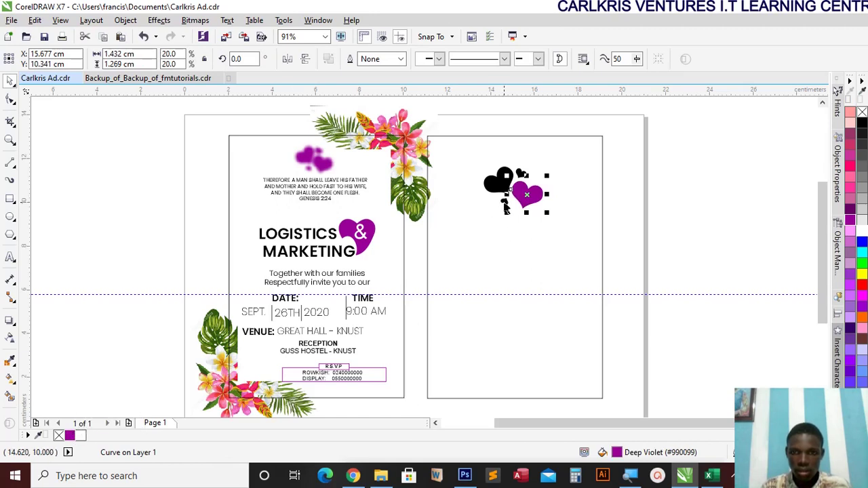
pyautogui.hotkey('ctrl', 'z')
# Fill the large upper heart and the small heart beside it with Deep Violet (#990099).
pyautogui.click(499, 184)
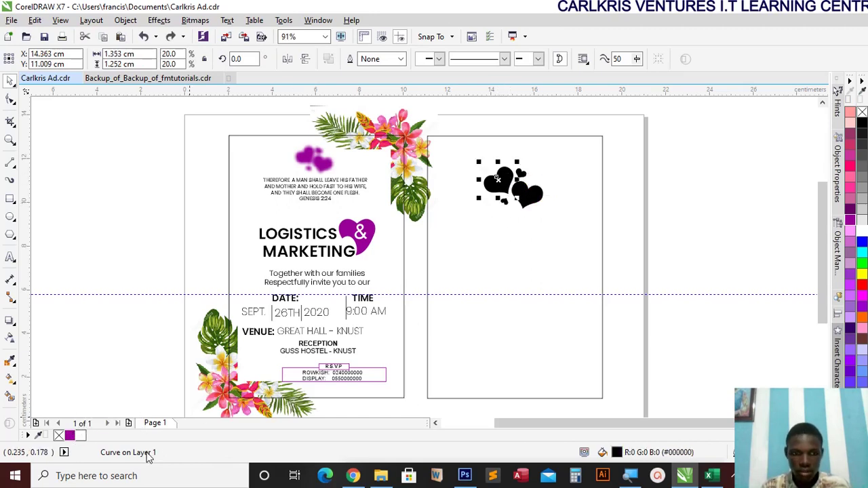
pyautogui.click(71, 436)
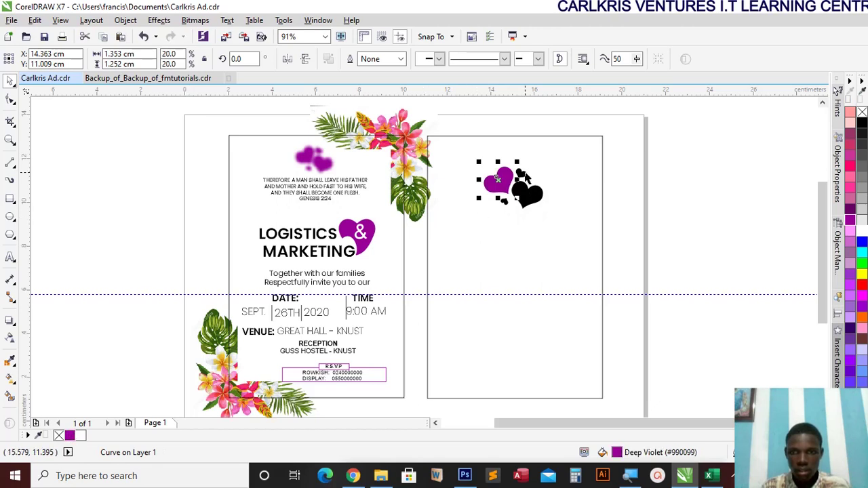
pyautogui.click(521, 174)
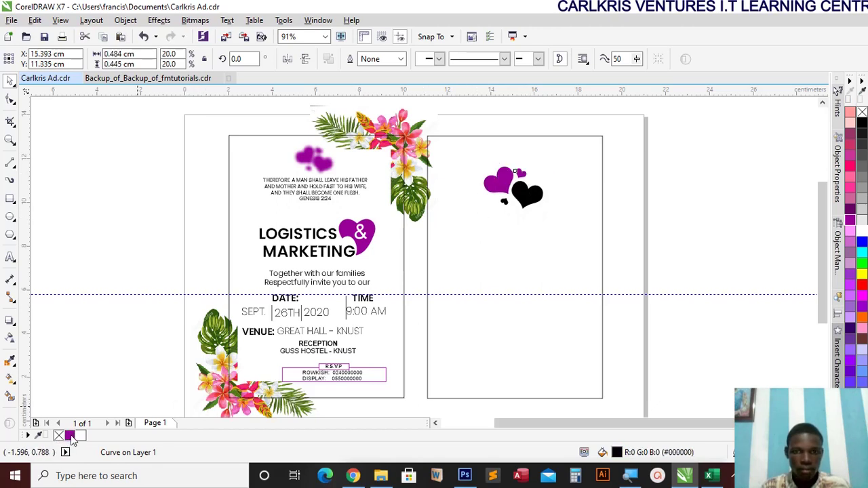
# Group the four hearts on the second panel and scale the group down to about 2.29 by 1.63 cm.
pyautogui.moveTo(463, 128); pyautogui.dragTo(571, 238)
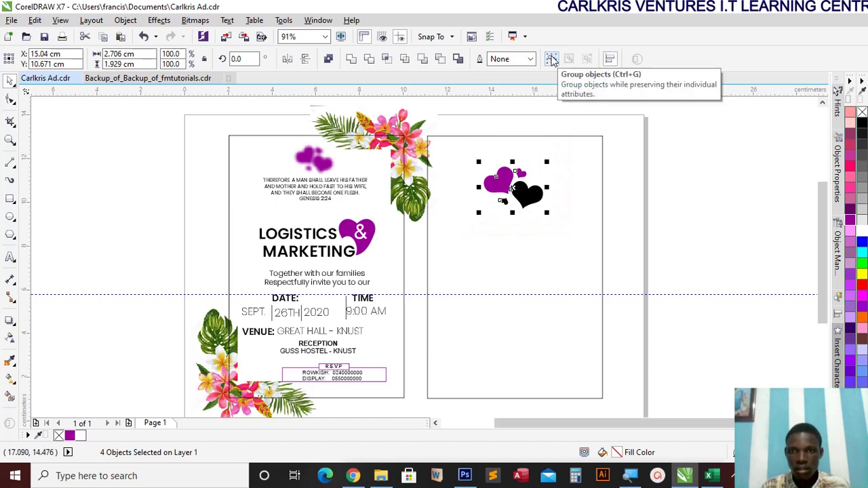
pyautogui.rightClick(518, 181)
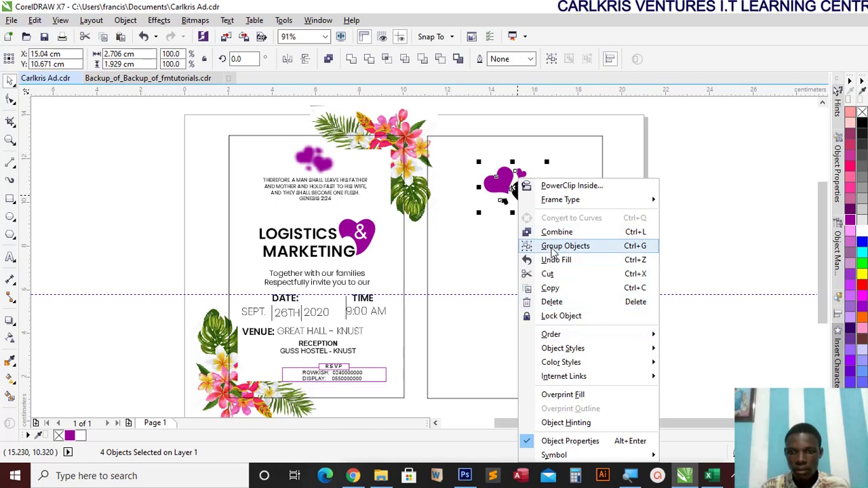
pyautogui.click(553, 246)
pyautogui.moveTo(546, 212); pyautogui.dragTo(539, 208)
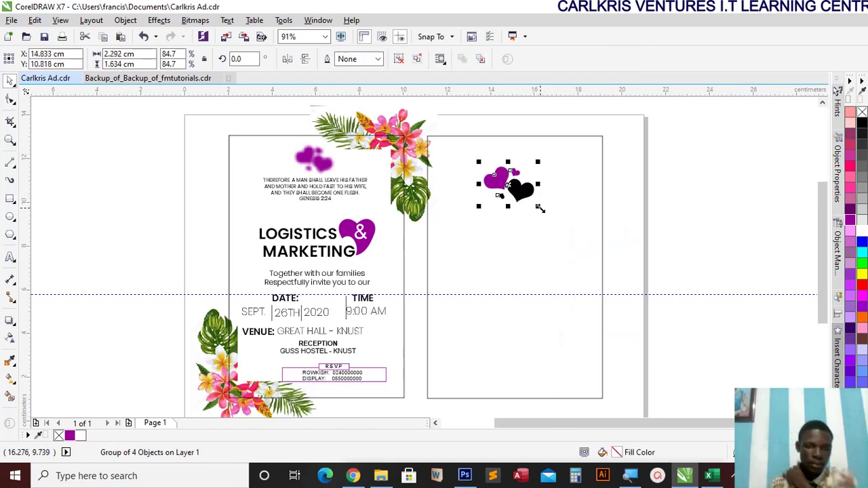
pyautogui.click(692, 242)
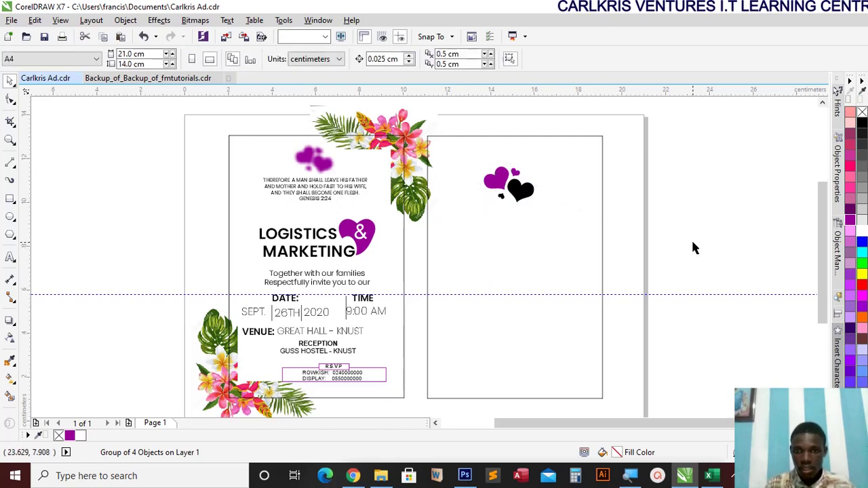
# Switch to File Explorer and look through the Pictures and Desktop folders for a wedding rings image.
pyautogui.click(380, 475)
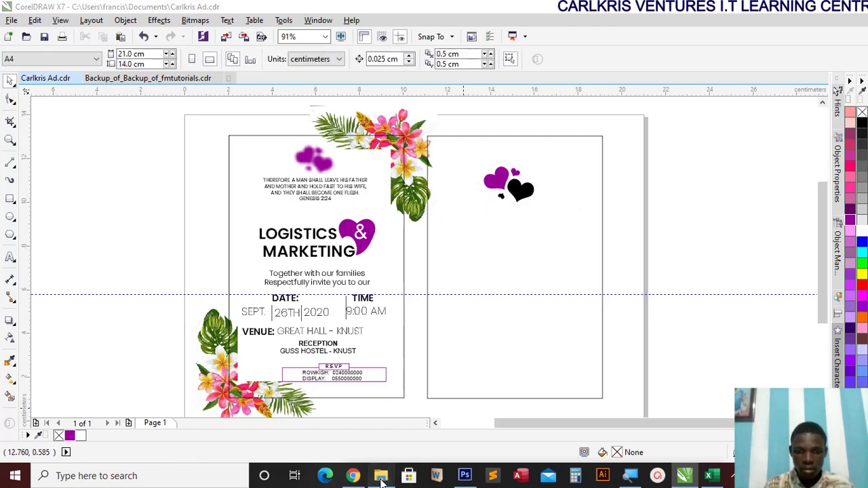
pyautogui.scroll(-5, 407, 352)
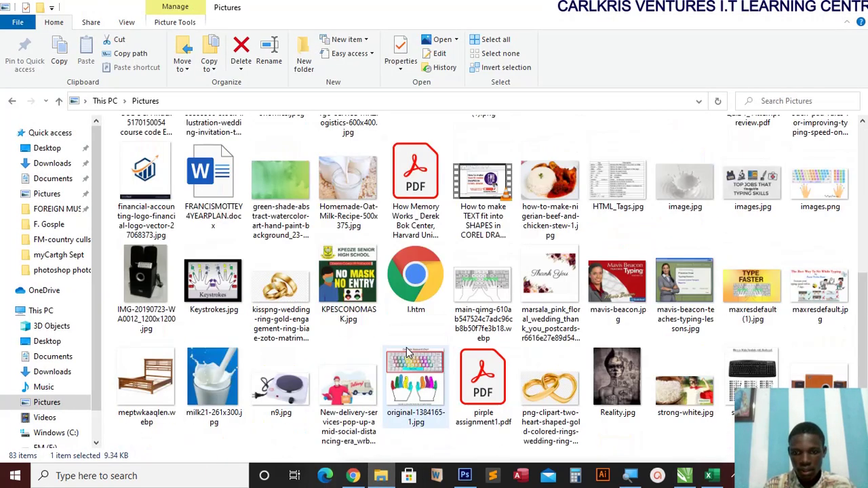
pyautogui.scroll(-2, 406, 351)
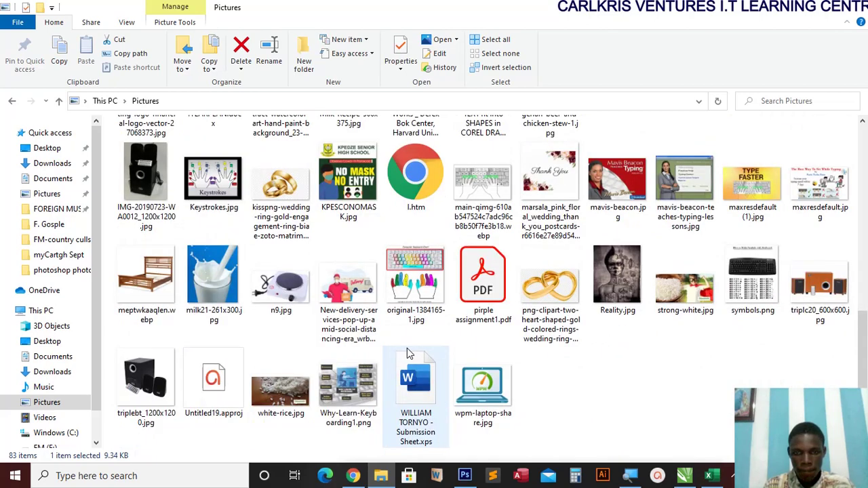
pyautogui.scroll(7, 407, 351)
pyautogui.click(68, 164)
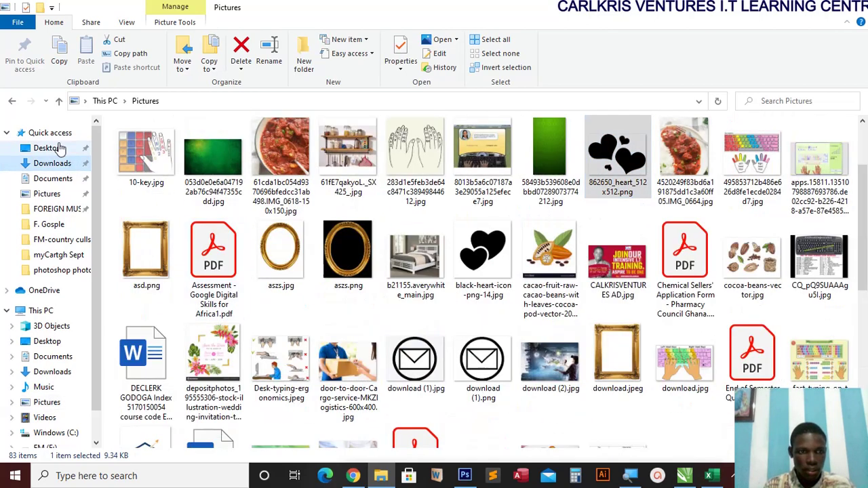
pyautogui.click(60, 148)
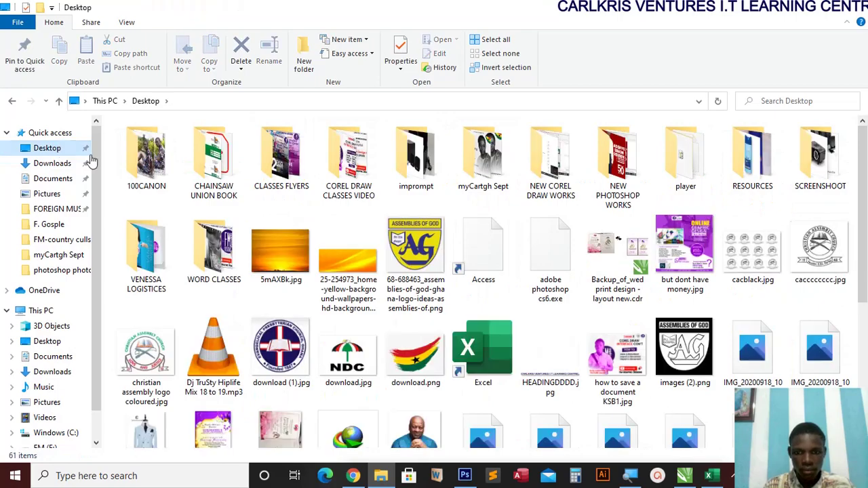
pyautogui.scroll(-3, 482, 341)
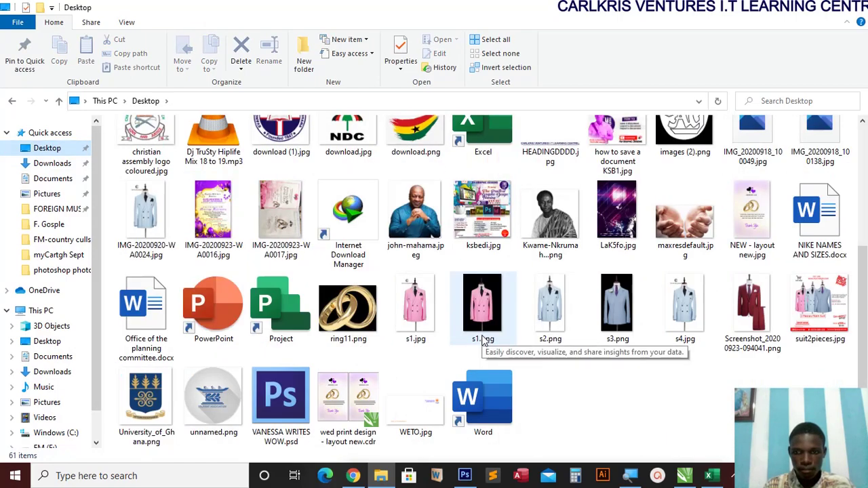
pyautogui.scroll(3, 482, 341)
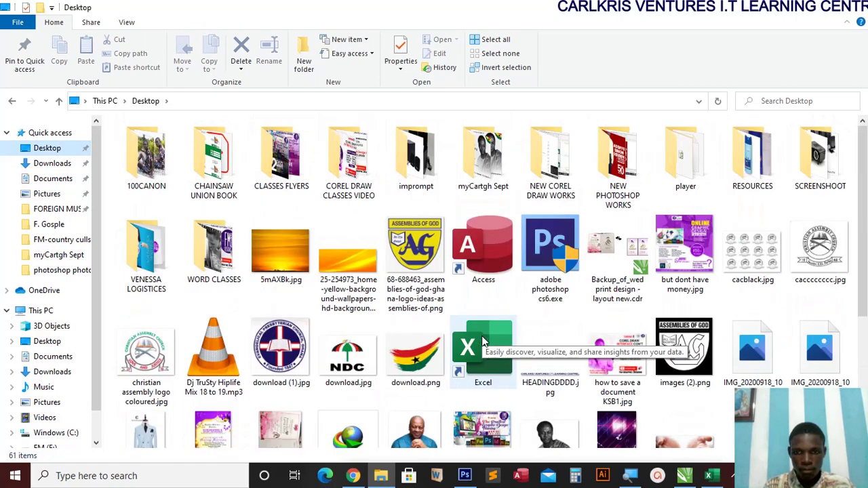
pyautogui.scroll(-3, 483, 341)
pyautogui.scroll(3, 483, 343)
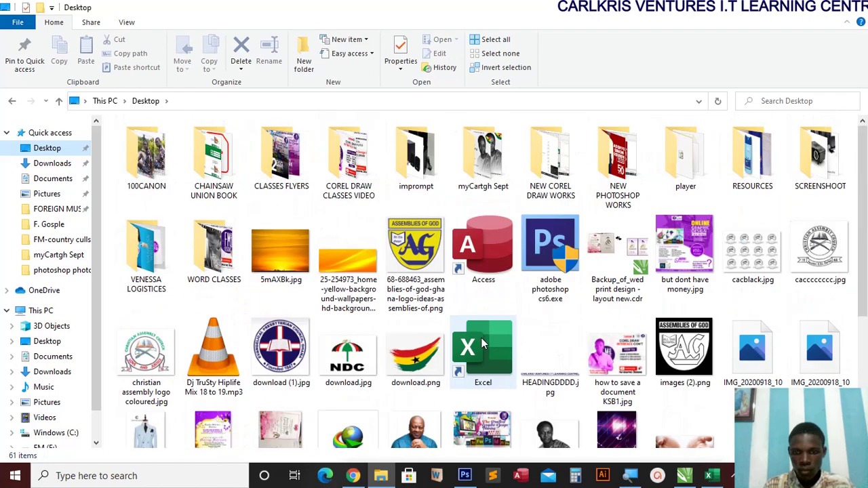
pyautogui.scroll(-3, 331, 267)
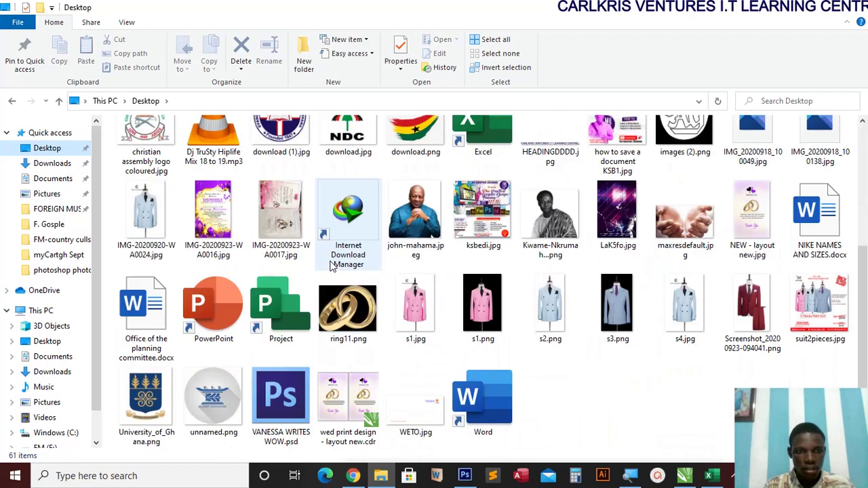
# Import ring11.png from the Desktop into the CorelDRAW page and scale it to about 3.78 by 3.03 cm below the hearts.
pyautogui.click(324, 319)
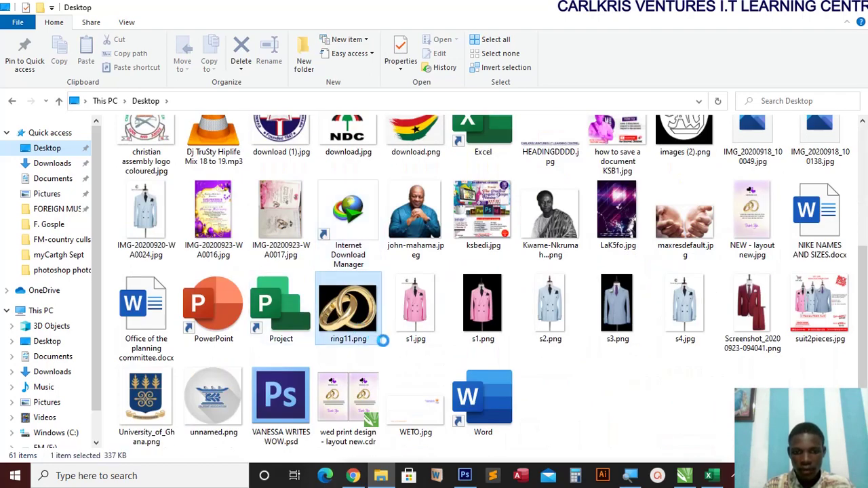
pyautogui.moveTo(363, 338); pyautogui.dragTo(648, 232)
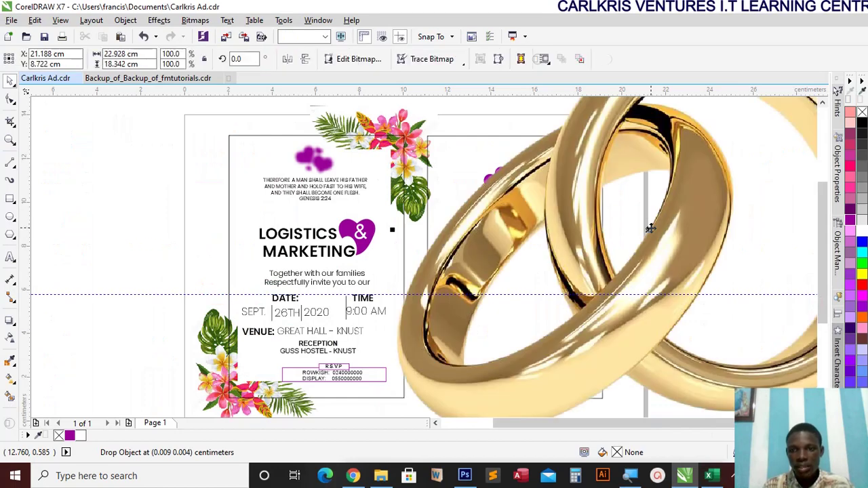
pyautogui.scroll(-3, 603, 259)
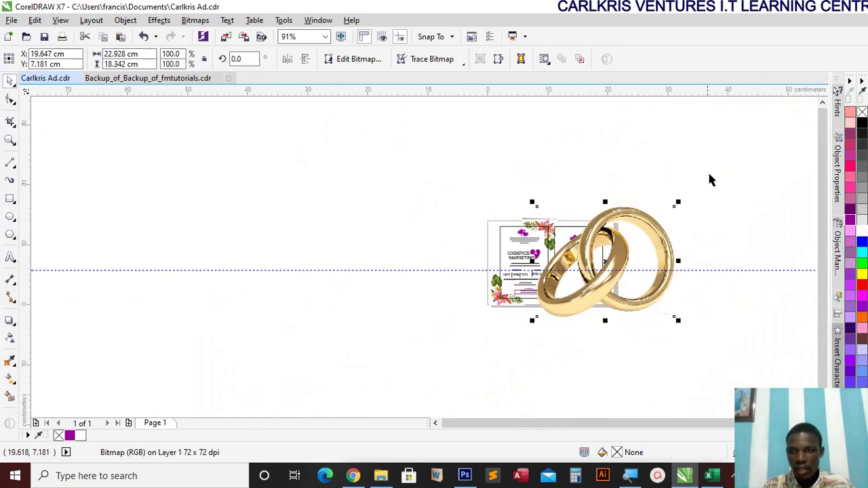
pyautogui.moveTo(678, 201); pyautogui.dragTo(583, 266)
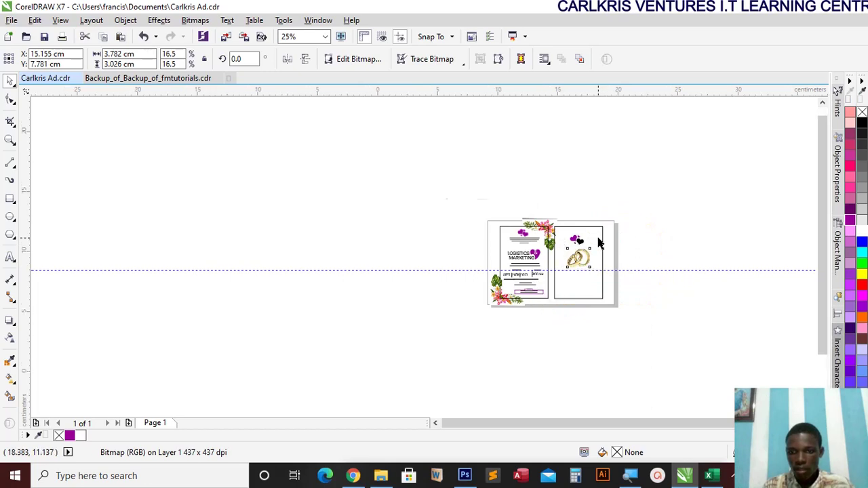
# Reduce the rings to about 3.0 by 2.4 cm and reposition them beneath the hearts on the second panel.
pyautogui.scroll(2, 597, 238)
pyautogui.scroll(2, 559, 278)
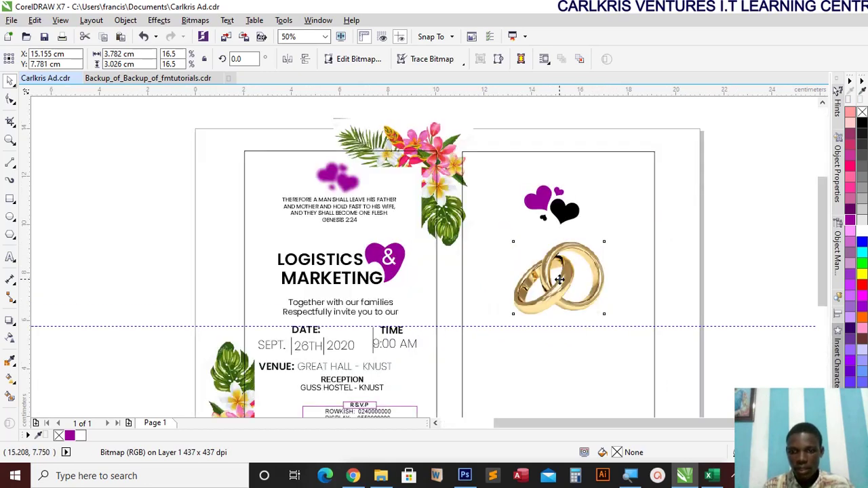
pyautogui.moveTo(608, 318); pyautogui.dragTo(571, 290)
pyautogui.moveTo(542, 265)
pyautogui.mouseDown()
pyautogui.moveTo(559, 261)
pyautogui.moveTo(547, 267)
pyautogui.moveTo(548, 282)
pyautogui.mouseUp()
pyautogui.moveTo(580, 308)
pyautogui.mouseDown()
pyautogui.moveTo(595, 323)
pyautogui.moveTo(590, 315)
pyautogui.mouseUp()
pyautogui.moveTo(556, 286); pyautogui.dragTo(559, 293)
pyautogui.press('Up')
pyautogui.press('Right')
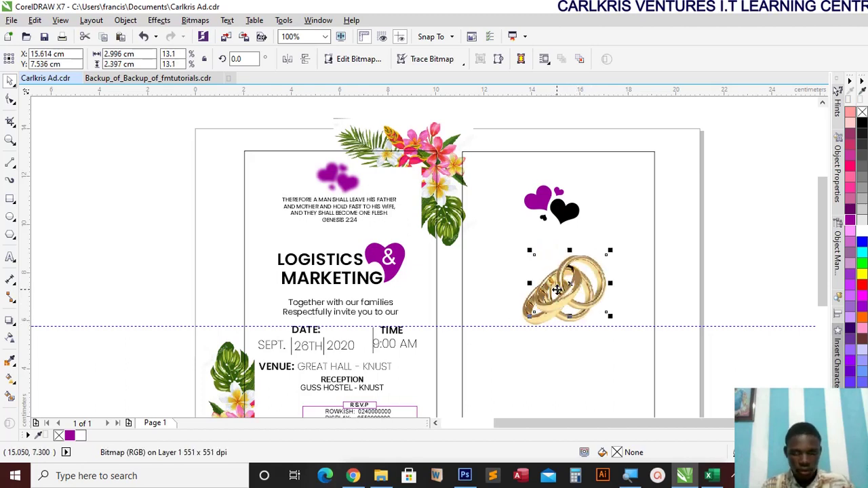
# Add a copy of the rings, about 1.6 by 1.28 cm, at the lower right of the ampersand heart on the invitation.
pyautogui.moveTo(607, 315); pyautogui.dragTo(401, 278)
pyautogui.scroll(2, 381, 261)
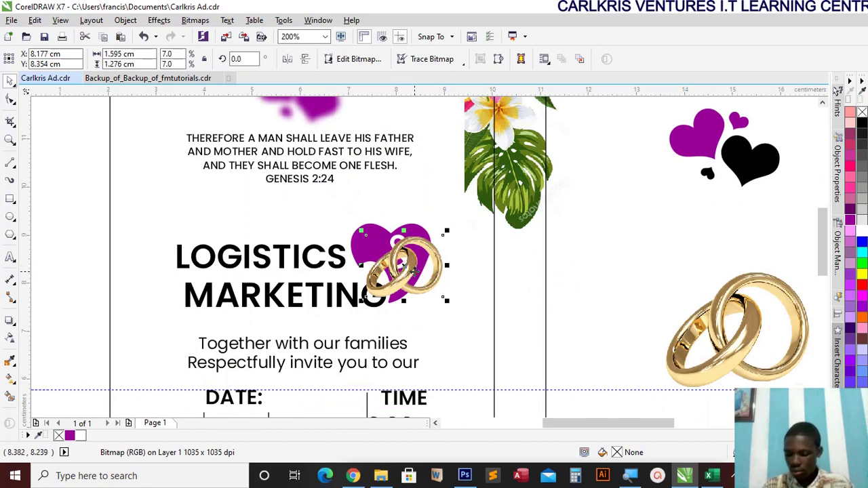
pyautogui.moveTo(403, 272); pyautogui.dragTo(427, 284)
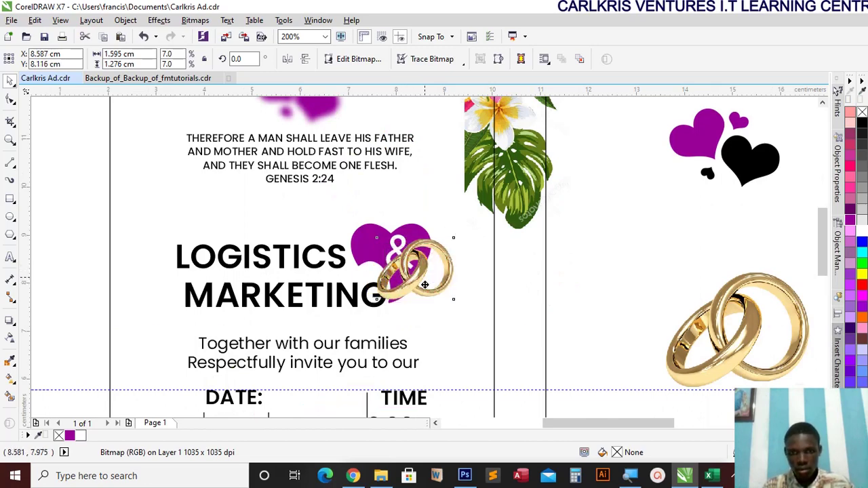
# Bring the ampersand and its violet heart in front of the small rings.
pyautogui.click(398, 243)
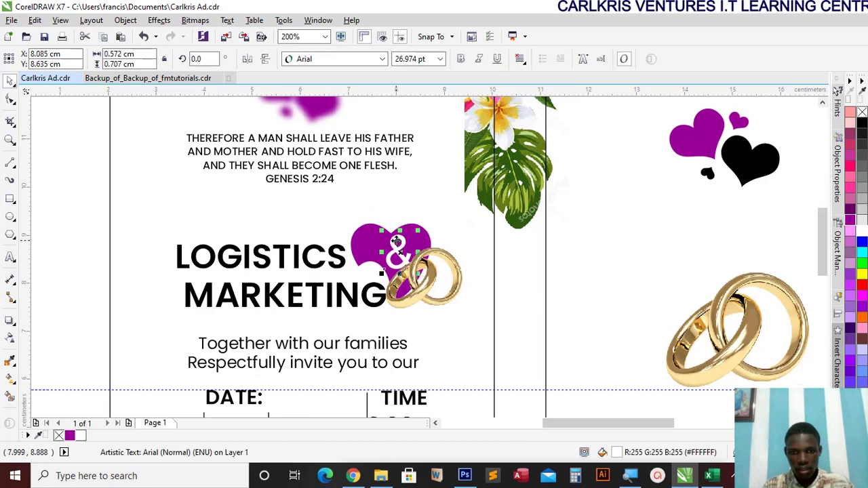
pyautogui.keyDown('shift'); pyautogui.click(353, 234); pyautogui.keyUp('shift')
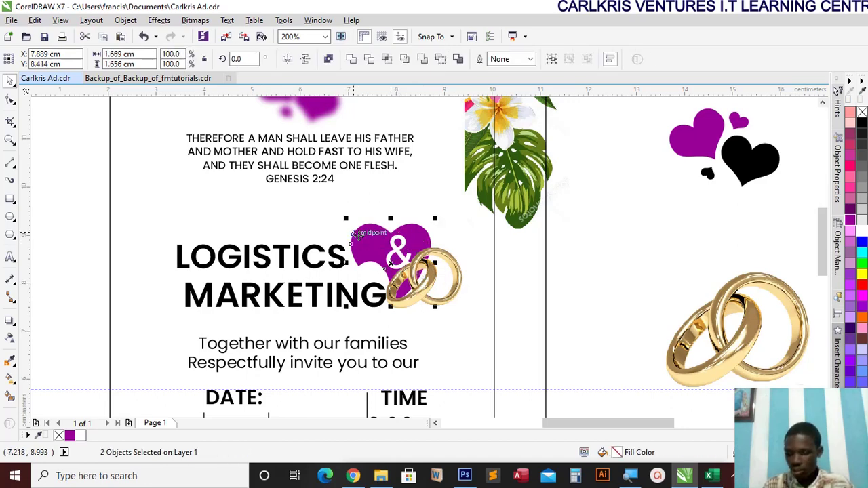
pyautogui.hotkey('shift', 'pageup')
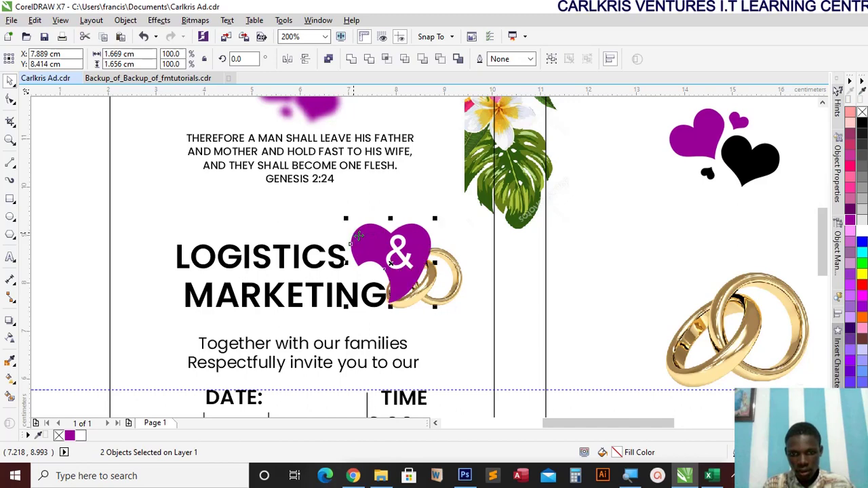
pyautogui.click(452, 304)
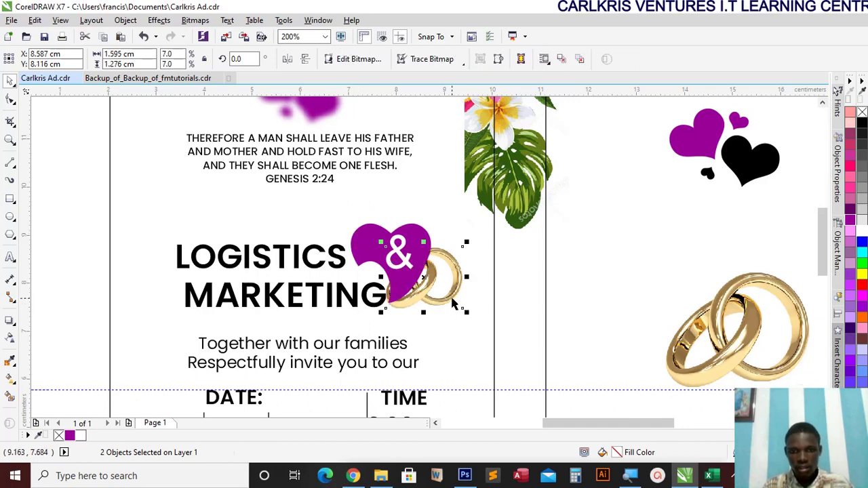
# Move the large rings on the second panel slightly up toward the hearts.
pyautogui.scroll(-2, 439, 288)
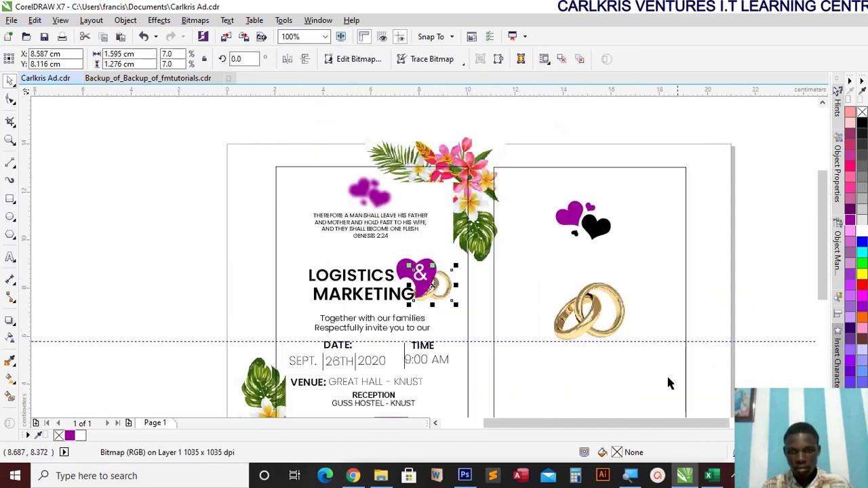
pyautogui.moveTo(821, 286); pyautogui.dragTo(821, 302)
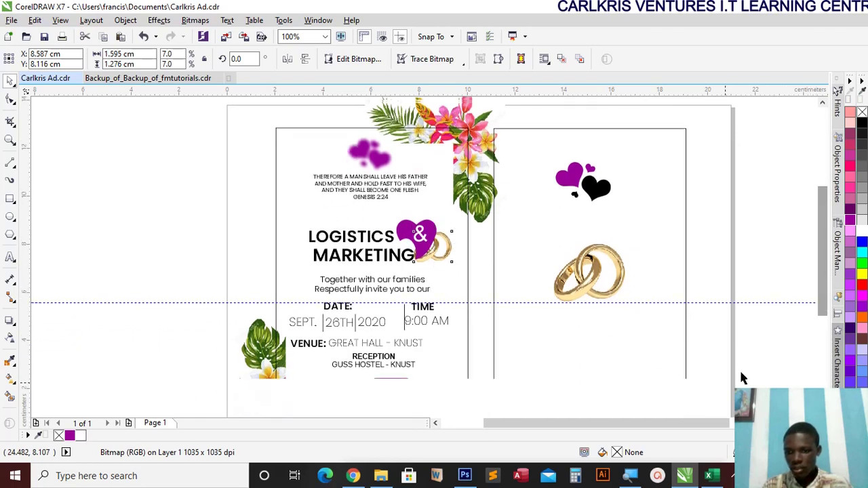
pyautogui.moveTo(707, 421); pyautogui.dragTo(720, 427)
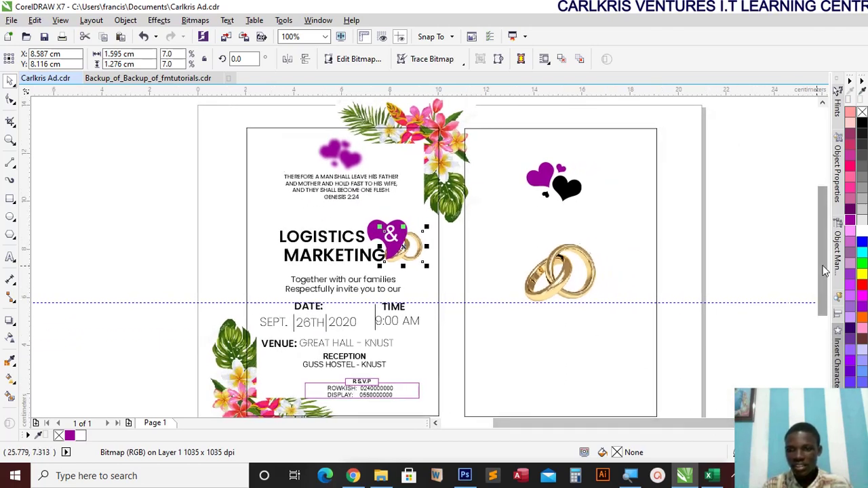
pyautogui.moveTo(819, 293); pyautogui.dragTo(820, 311)
pyautogui.click(554, 229)
pyautogui.moveTo(554, 229)
pyautogui.mouseDown()
pyautogui.moveTo(554, 213)
pyautogui.moveTo(554, 223)
pyautogui.mouseUp()
# Duplicate the Genesis 2:24 verse text and place the copy beneath the rings on the second panel.
pyautogui.click(376, 152)
pyautogui.hotkey('ctrl', 'd')
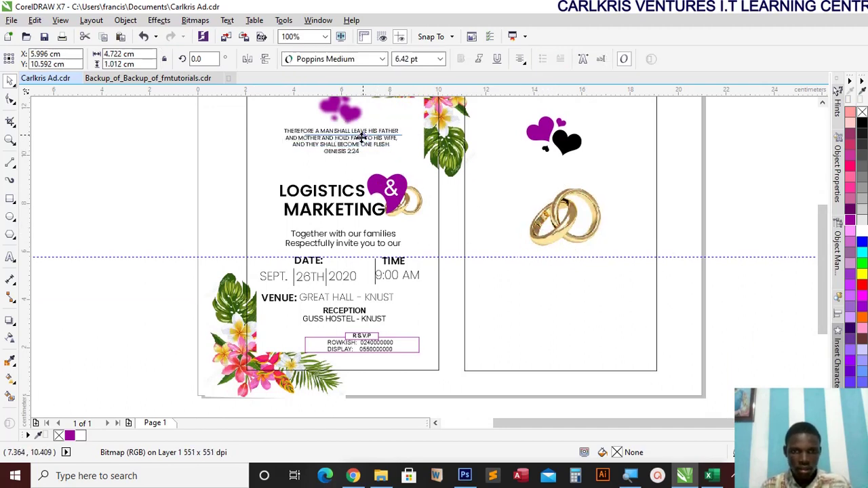
pyautogui.moveTo(358, 136); pyautogui.dragTo(569, 281)
# Delete the "GENESIS 2:24" reference line from the verse copy beneath the rings on the second panel.
pyautogui.doubleClick(578, 282)
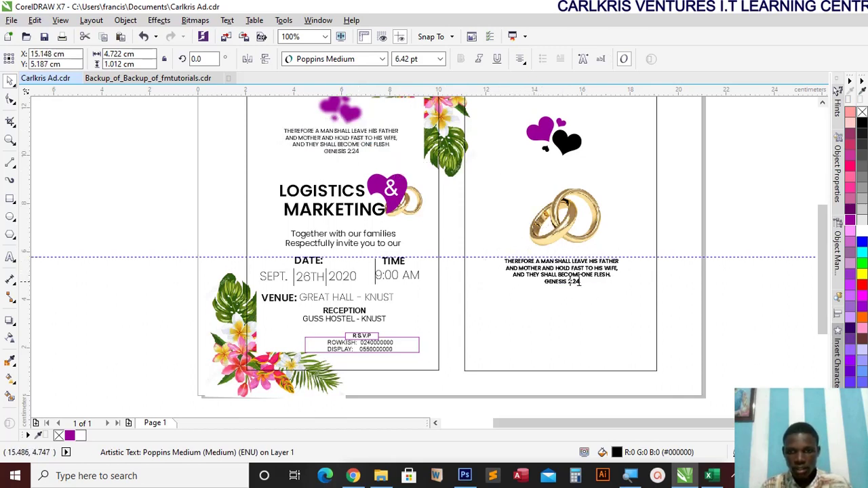
pyautogui.press('Delete')
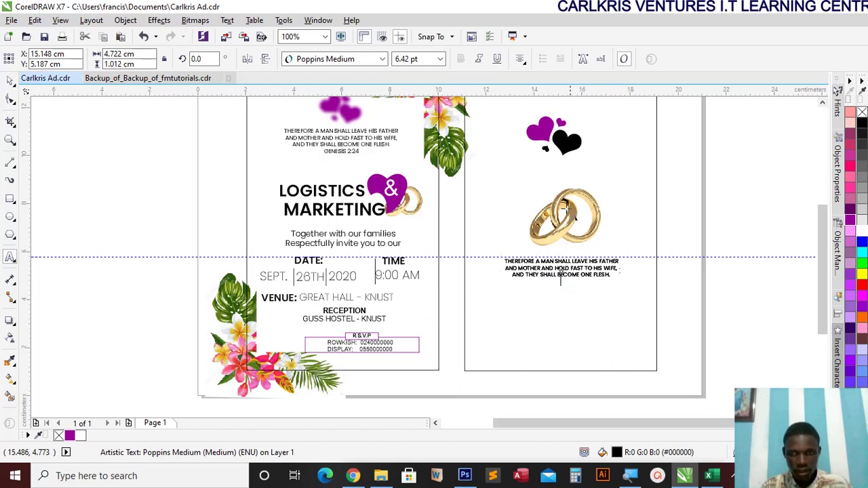
pyautogui.click(679, 181)
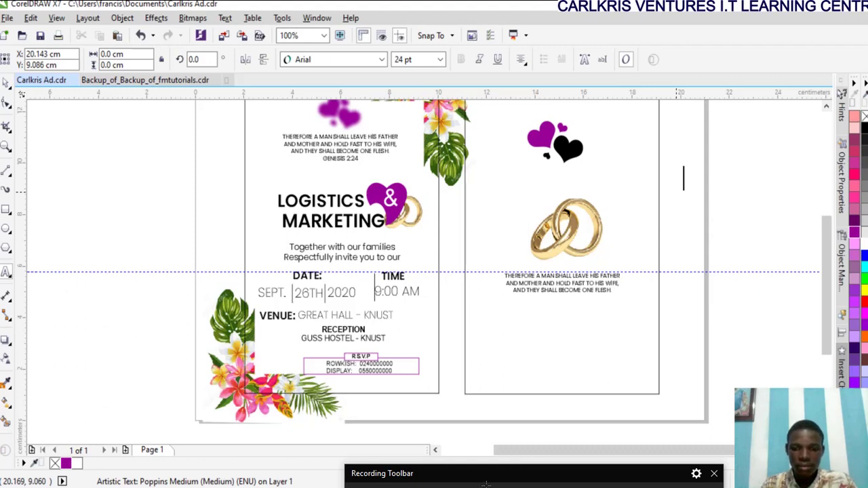
pyautogui.moveTo(516, 473)
pyautogui.mouseDown()
pyautogui.moveTo(522, 431)
pyautogui.moveTo(509, 394)
pyautogui.moveTo(511, 484)
pyautogui.mouseUp()
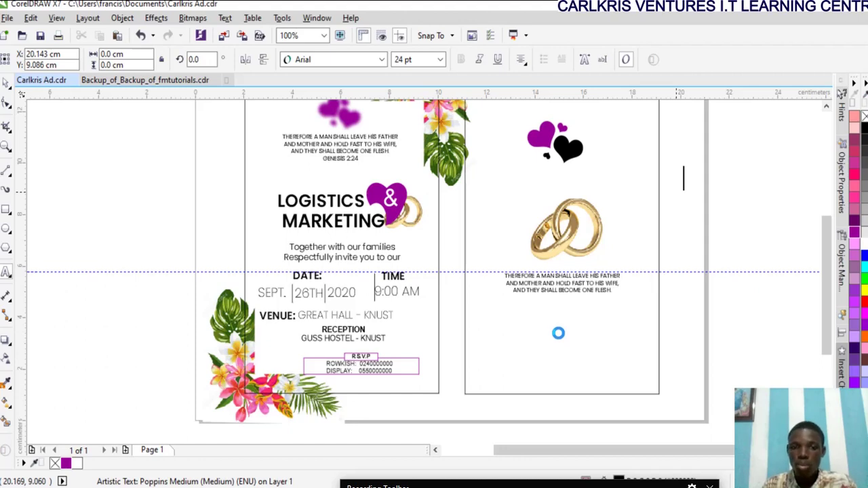
pyautogui.moveTo(667, 464)
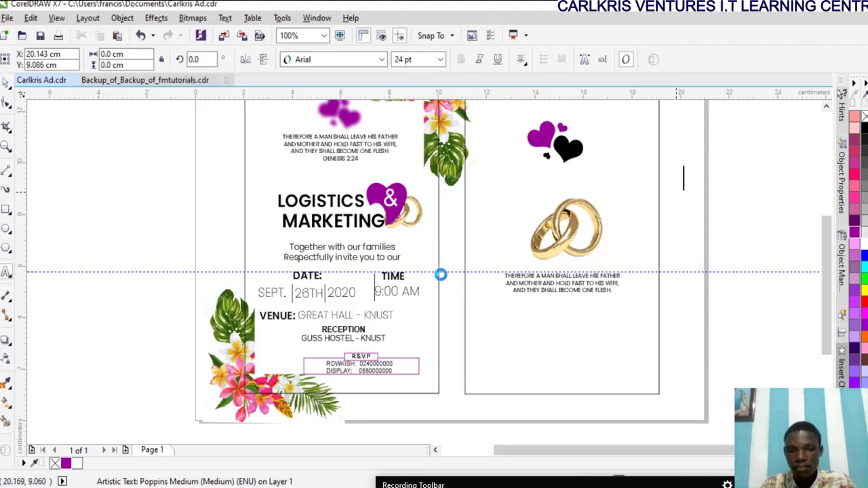
pyautogui.moveTo(577, 479)
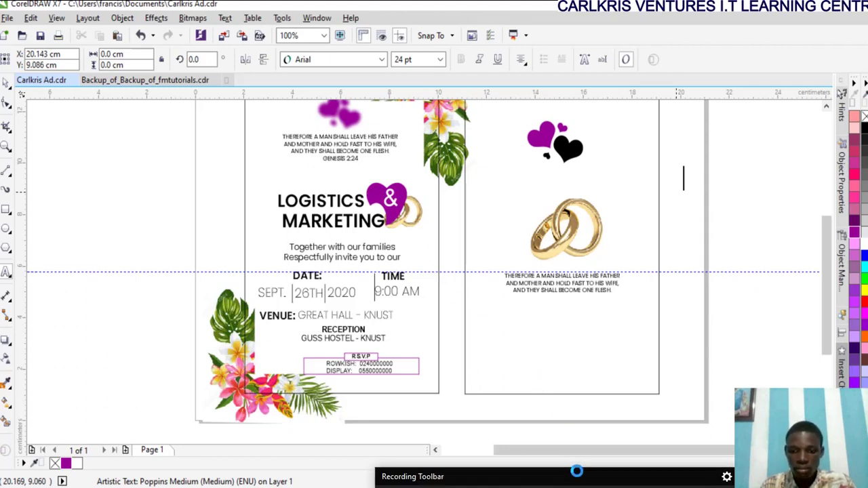
pyautogui.moveTo(578, 370); pyautogui.dragTo(529, 448)
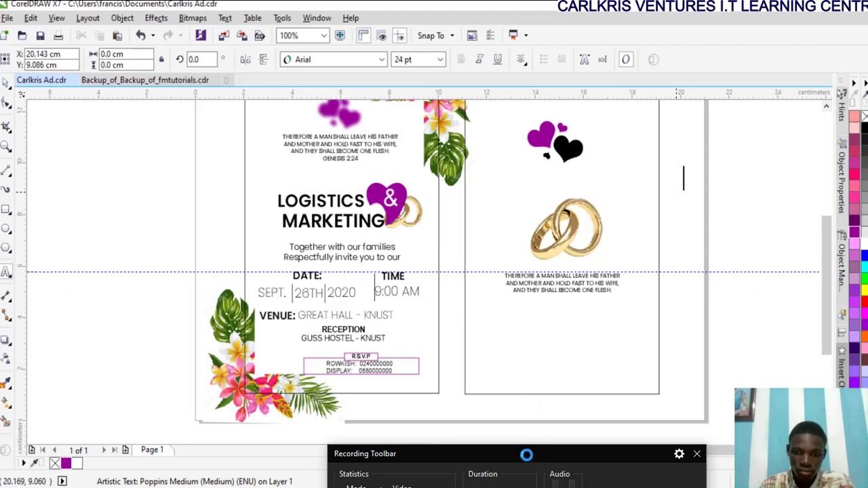
pyautogui.moveTo(527, 453)
pyautogui.mouseDown()
pyautogui.moveTo(544, 425)
pyautogui.moveTo(536, 463)
pyautogui.moveTo(562, 371)
pyautogui.moveTo(540, 445)
pyautogui.mouseUp()
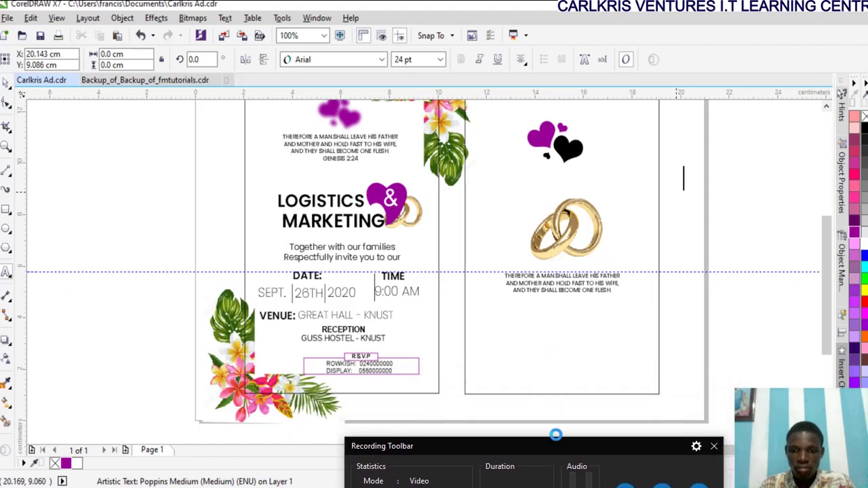
pyautogui.moveTo(556, 440)
pyautogui.mouseDown()
pyautogui.moveTo(556, 368)
pyautogui.moveTo(550, 441)
pyautogui.mouseUp()
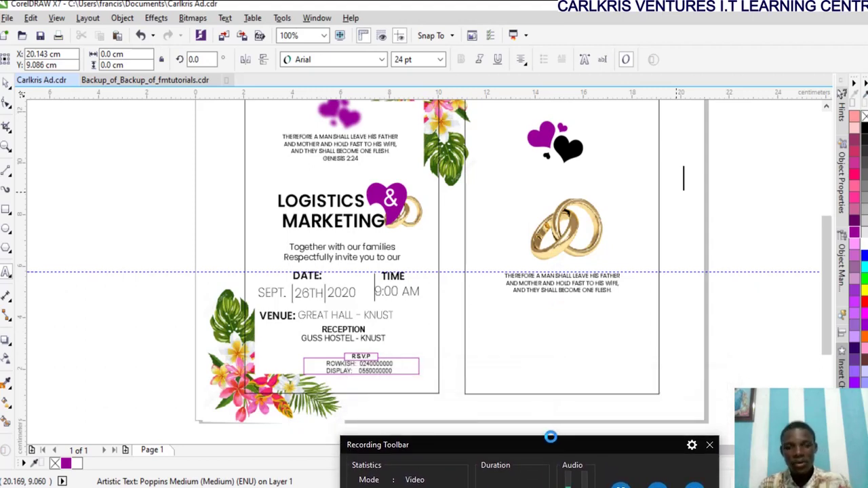